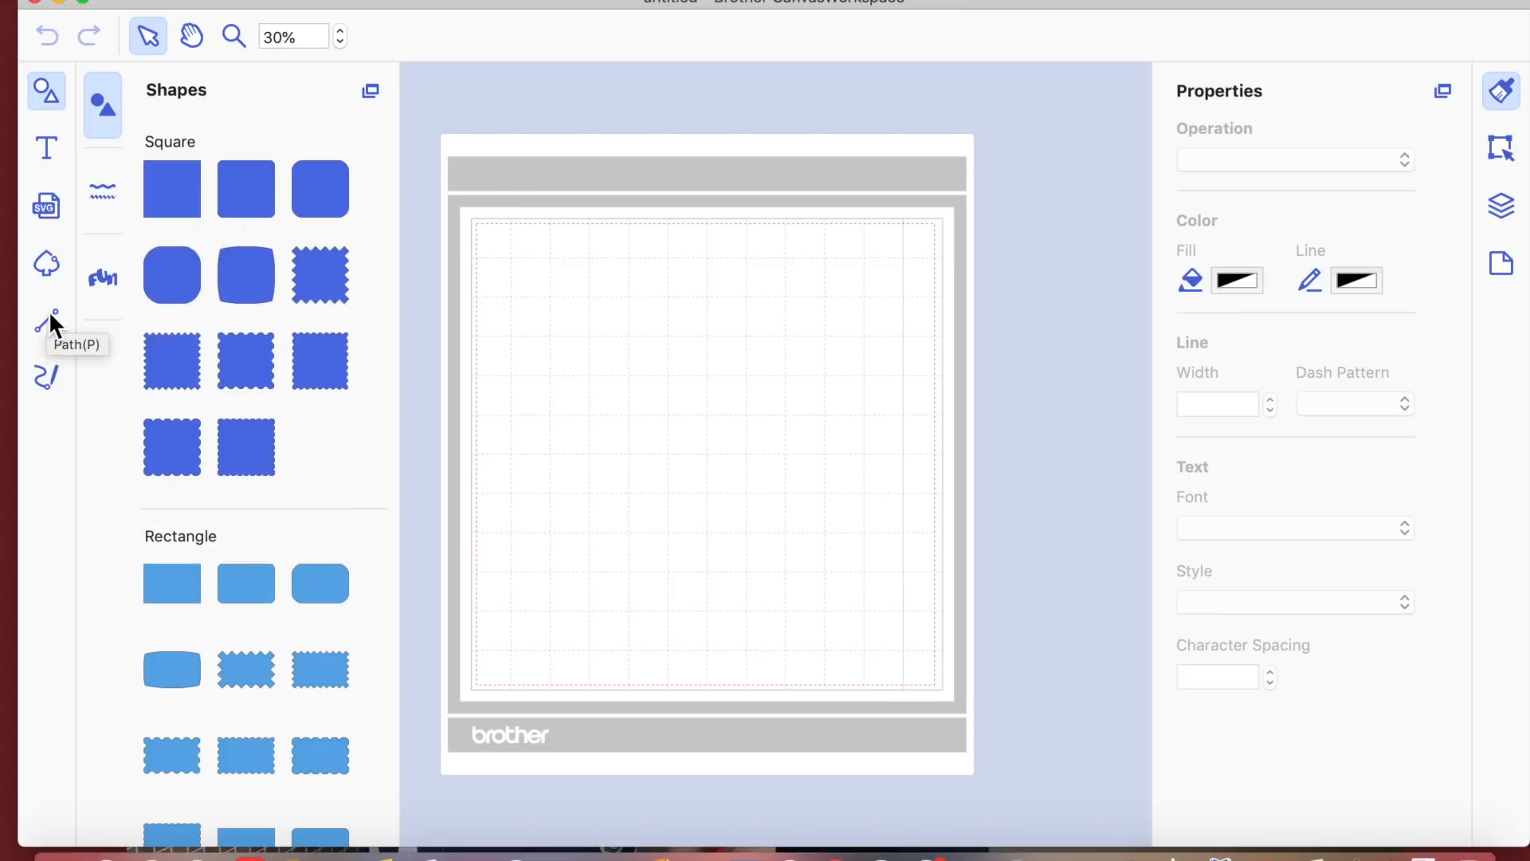
- Close the shapes library and set the canvas zoom to 40%
click(45, 94)
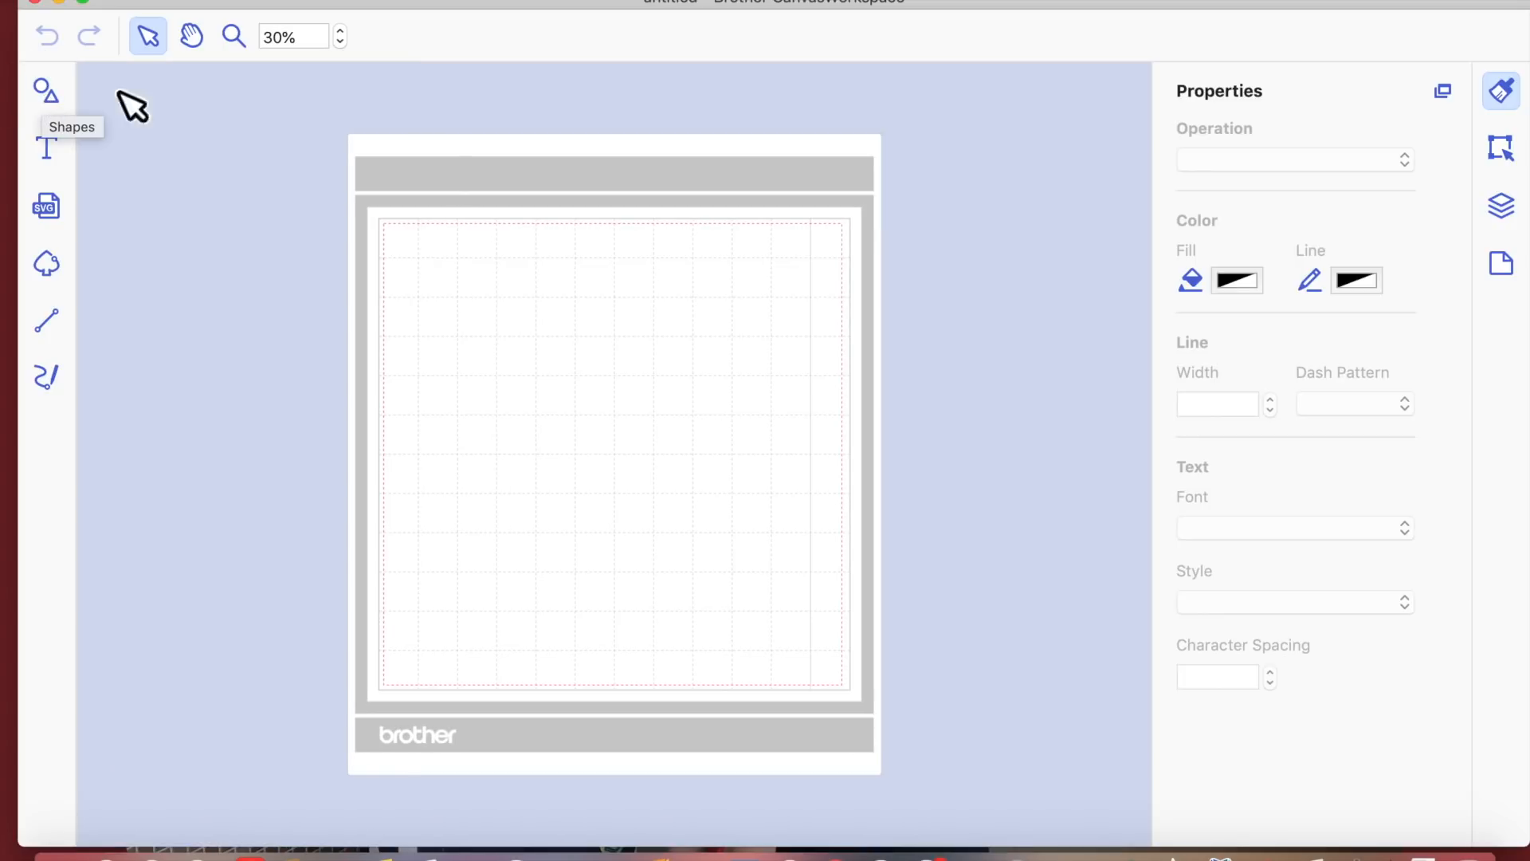
click(341, 32)
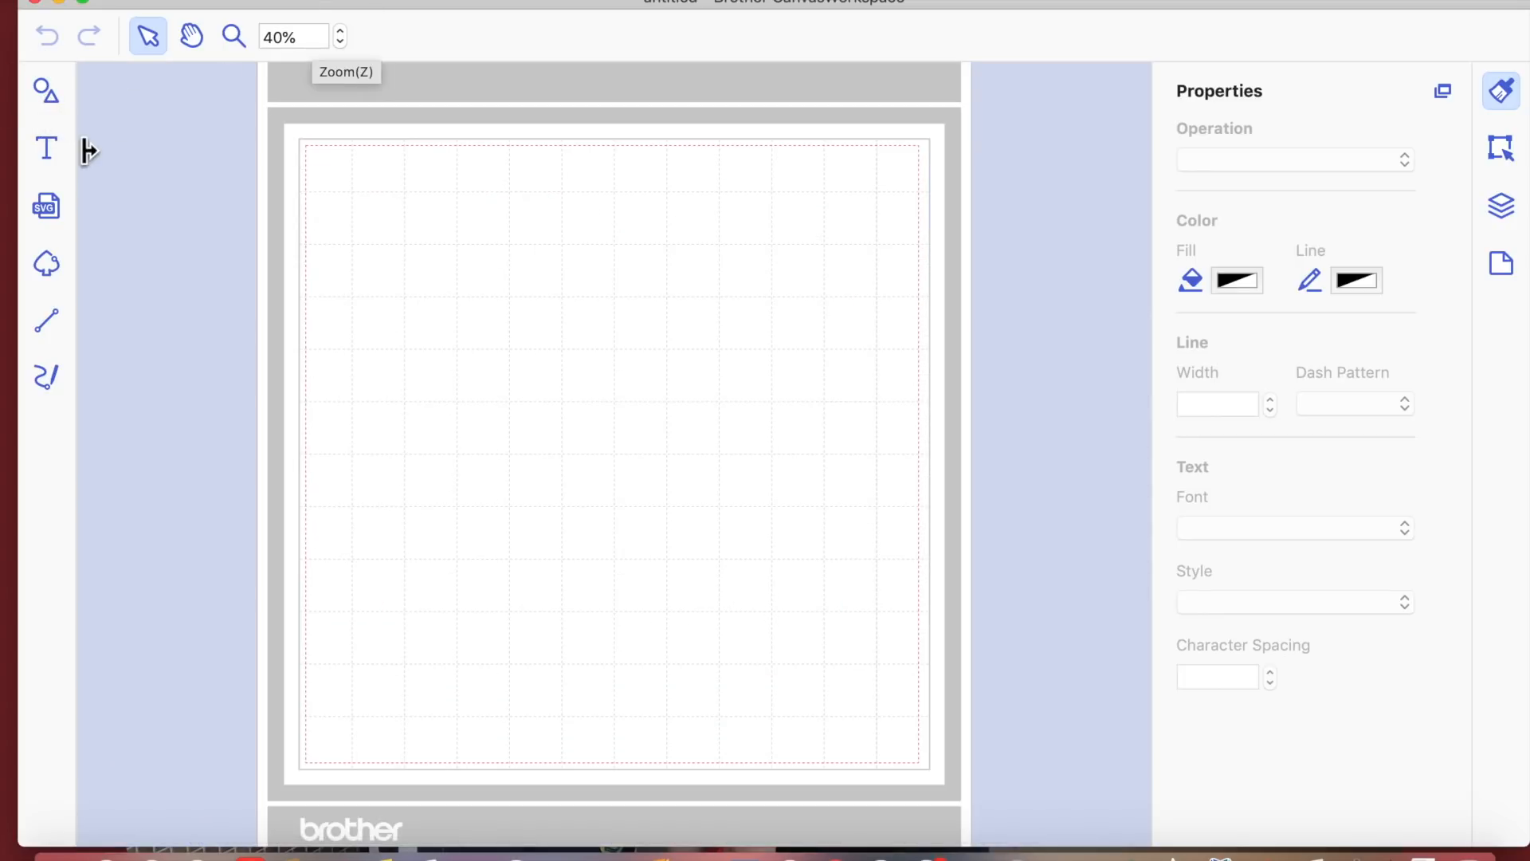
- Activate the Text tool and set its font to Ecuador
click(46, 147)
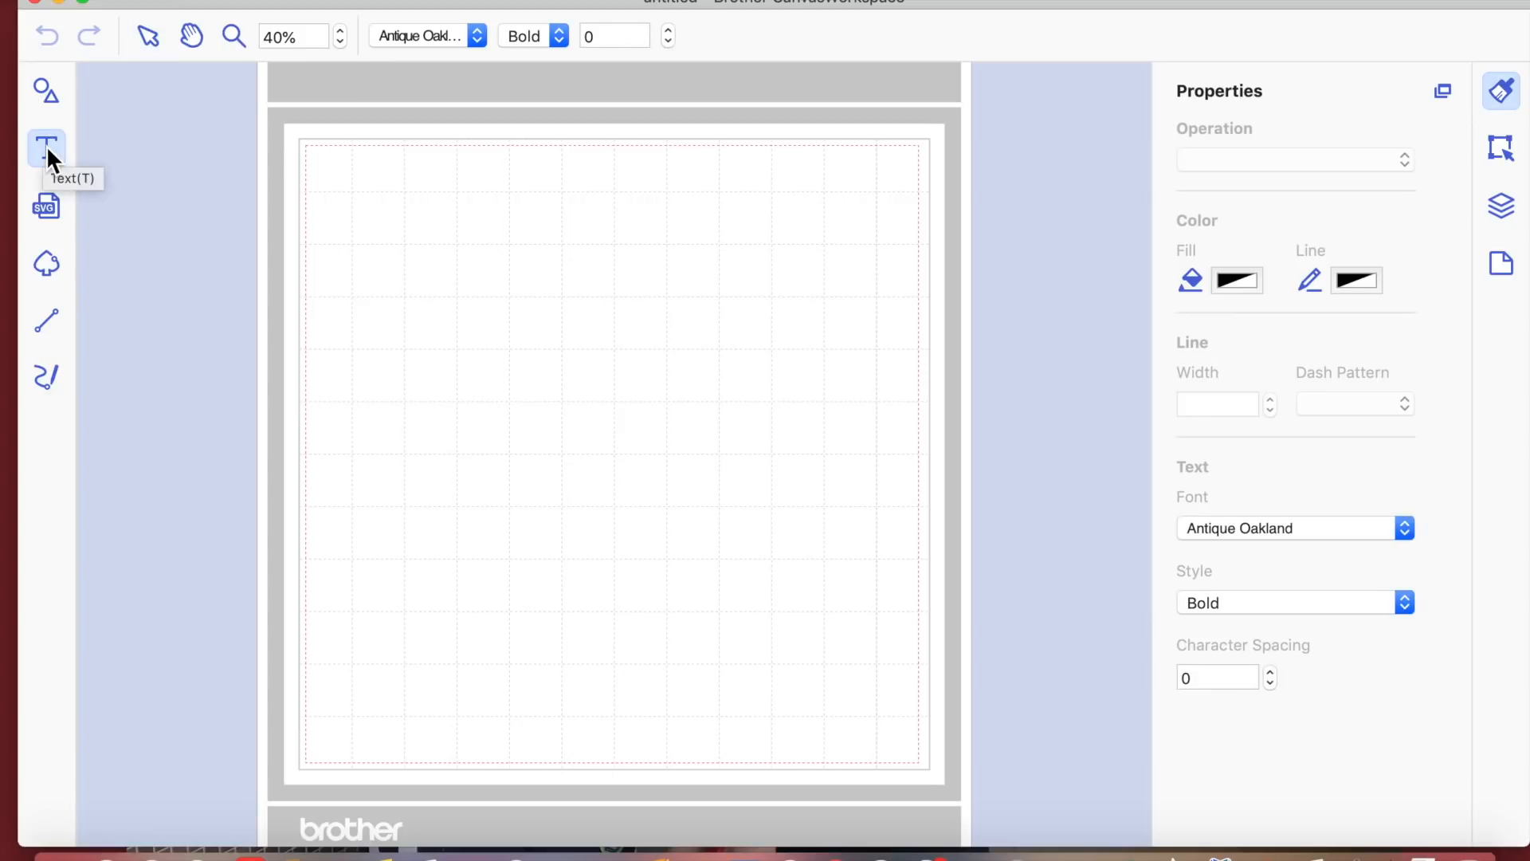
click(92, 126)
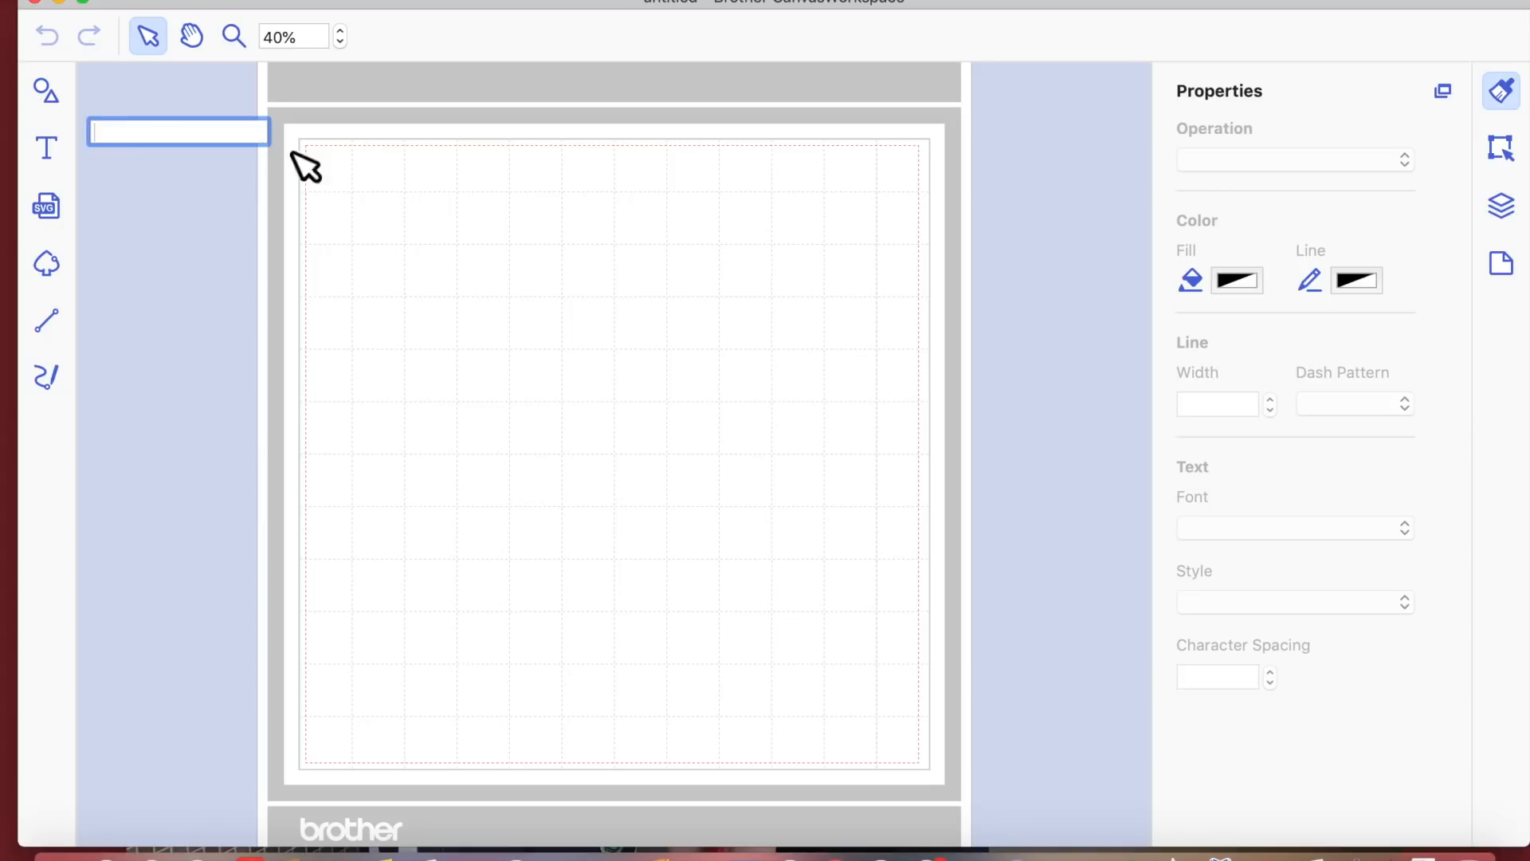
click(49, 146)
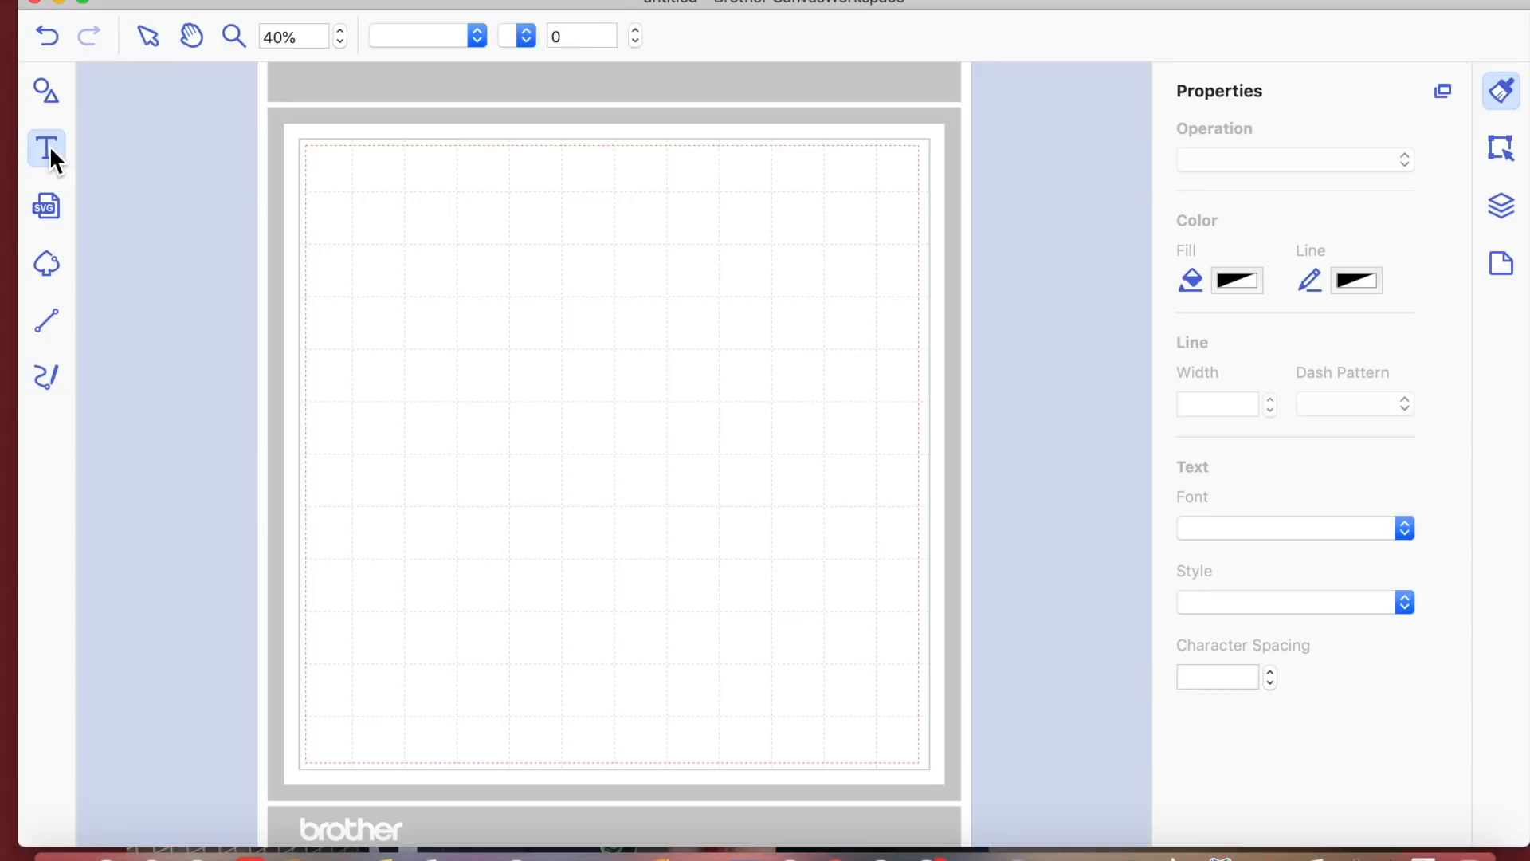
click(478, 38)
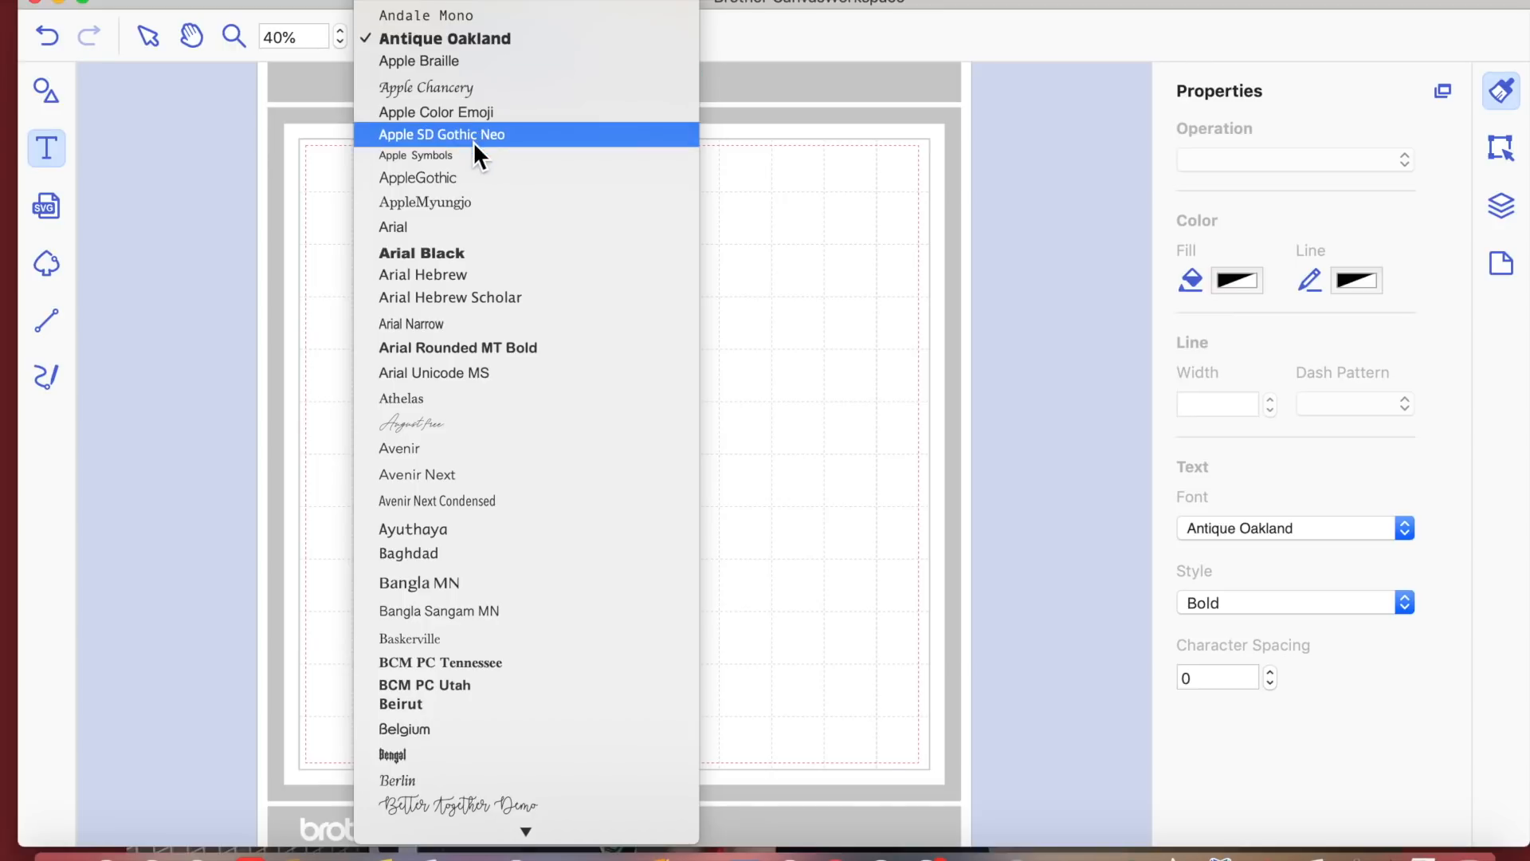
scroll(469, 246, down, 3)
scroll(468, 246, down, 15)
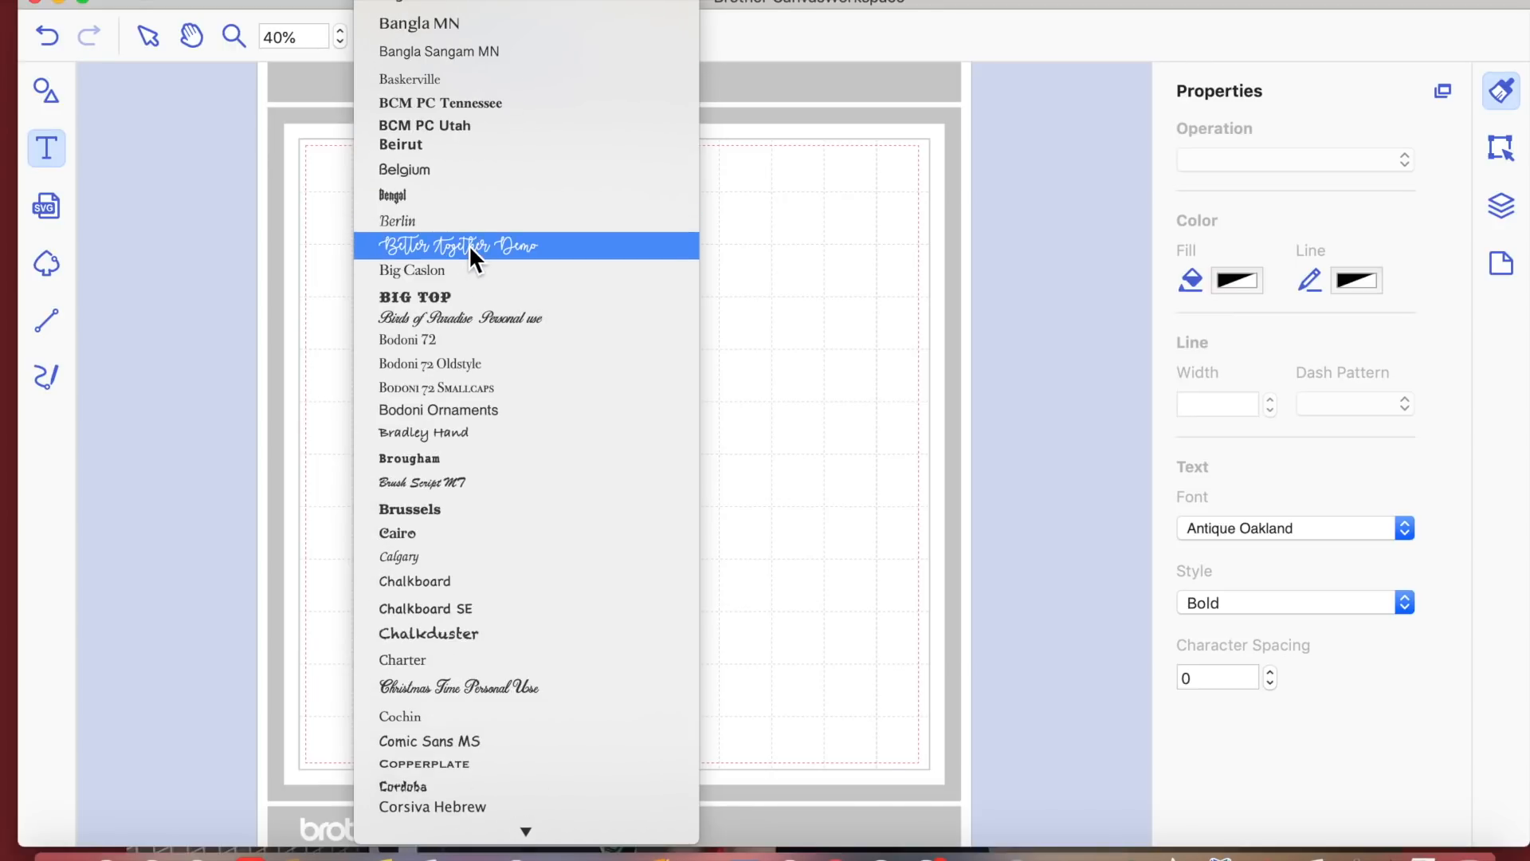
scroll(469, 245, down, 10)
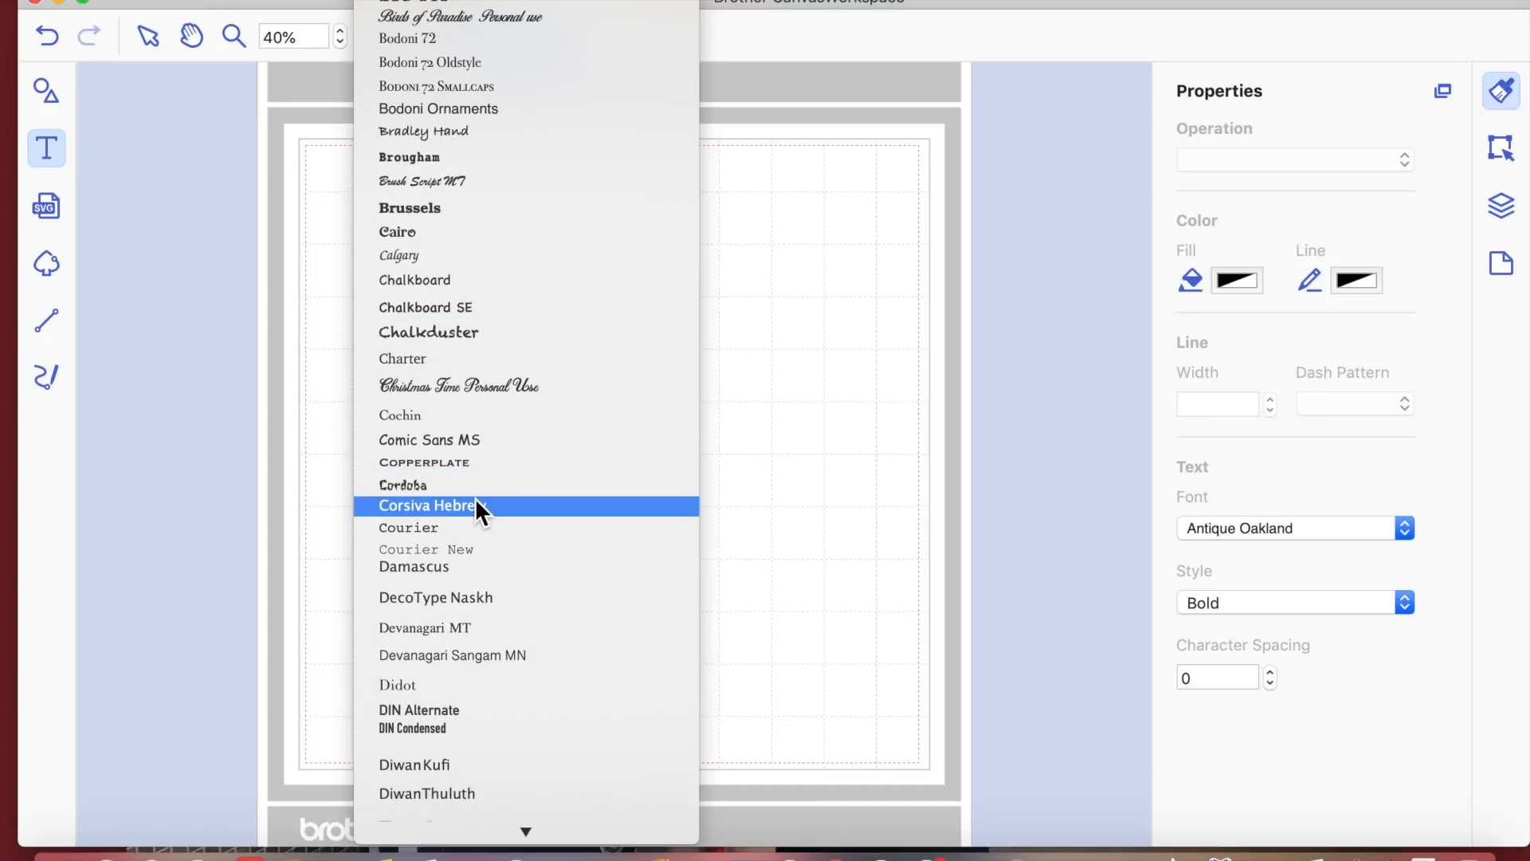
scroll(475, 507, down, 20)
scroll(476, 503, down, 5)
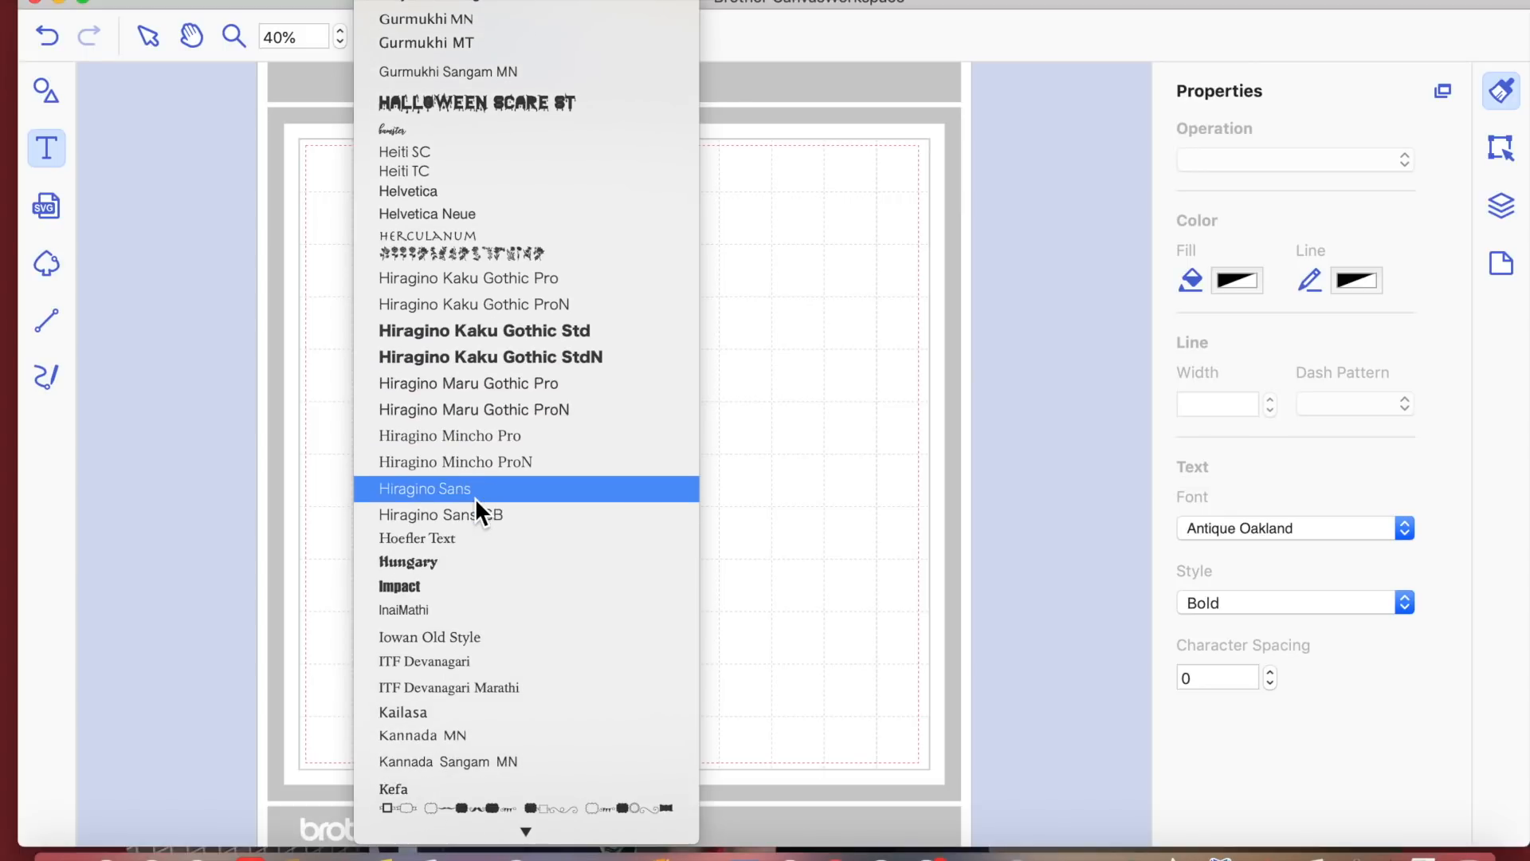
scroll(476, 502, down, 14)
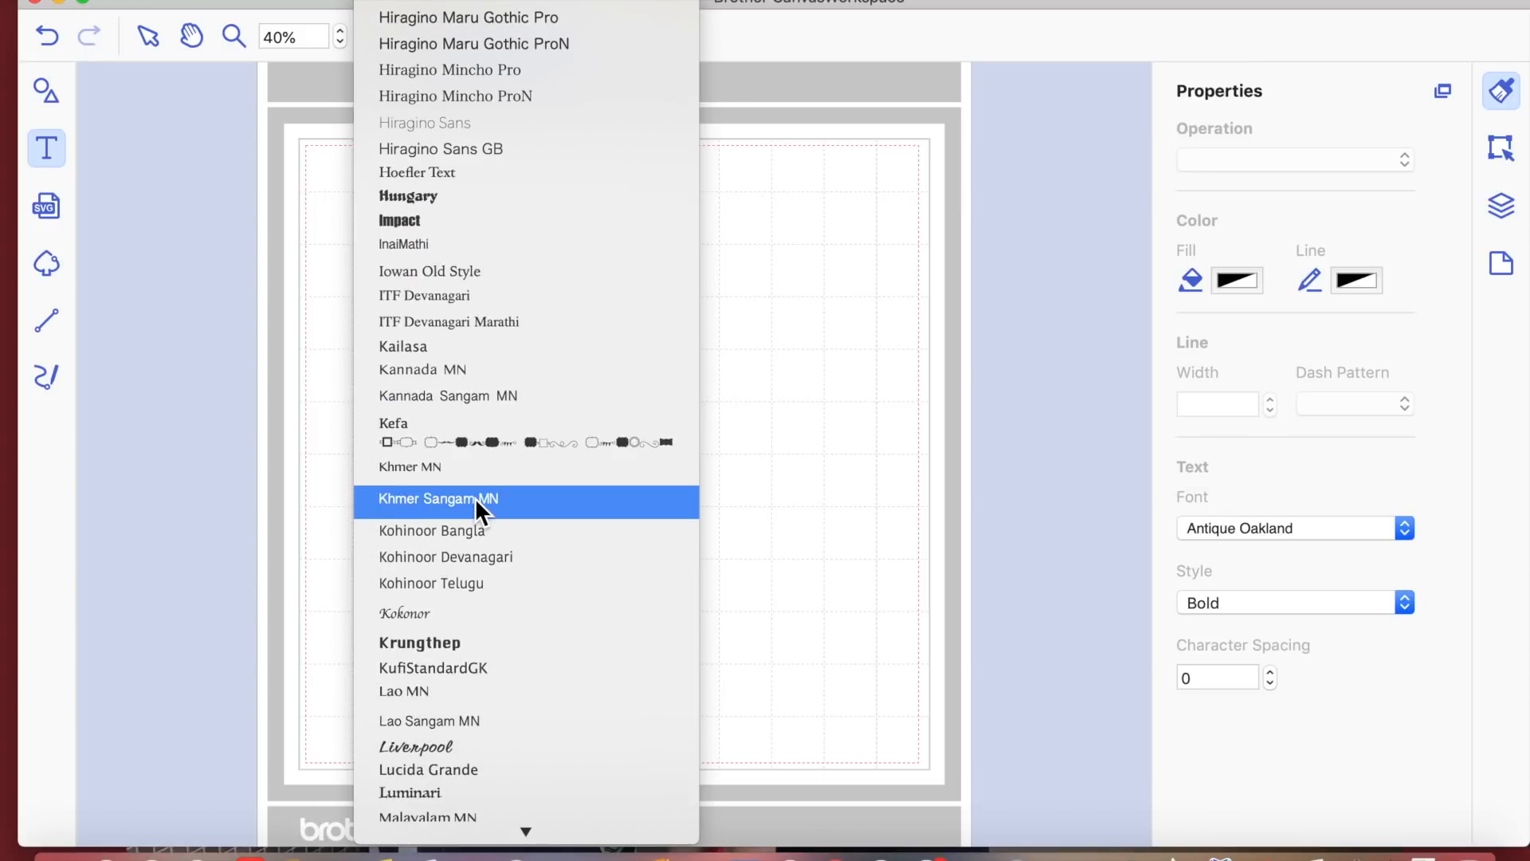
scroll(475, 497, down, 17)
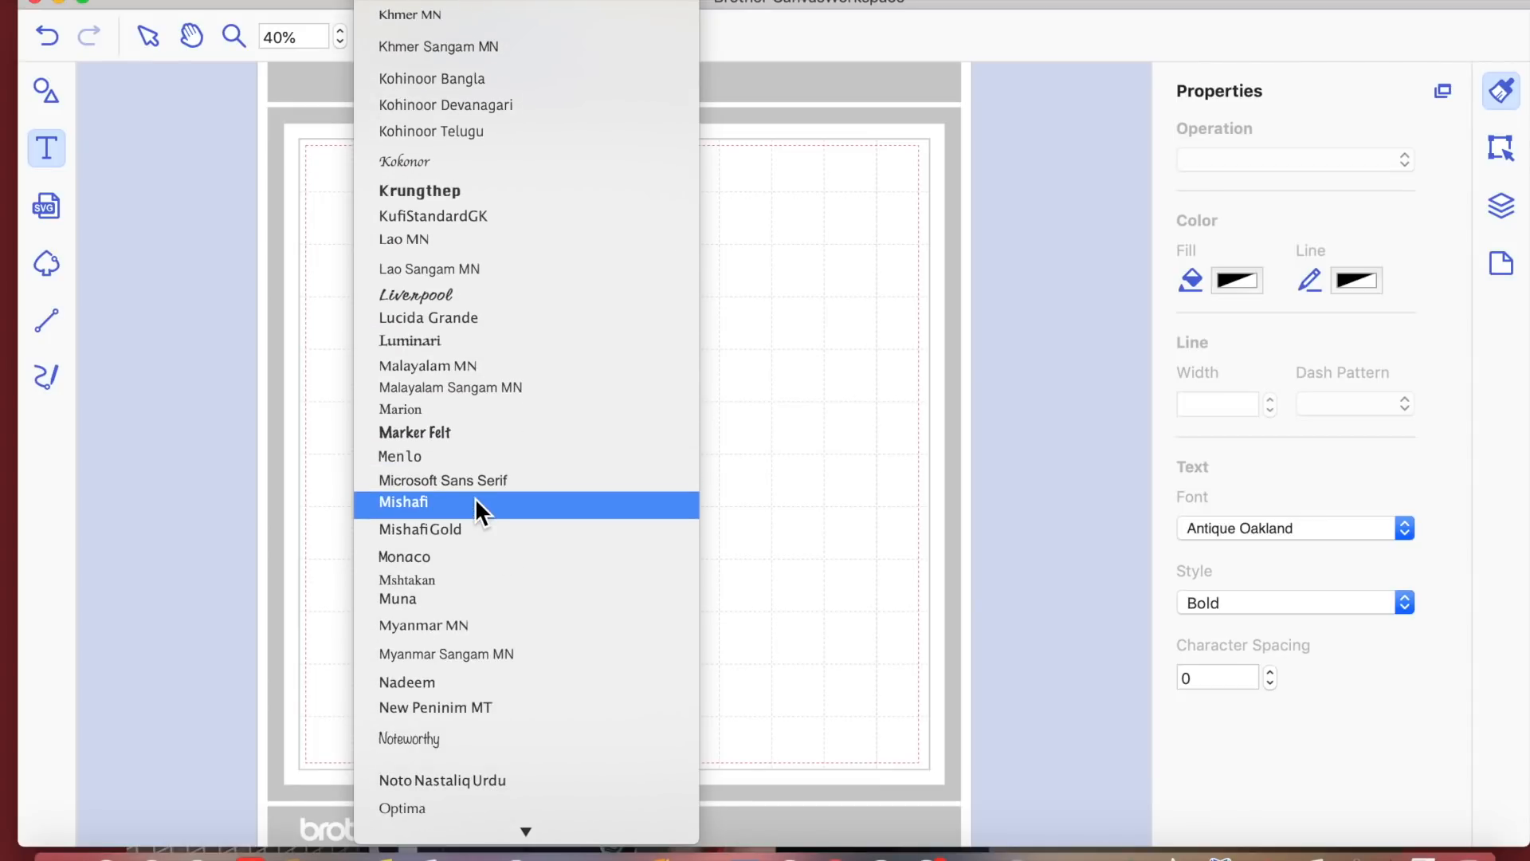
scroll(475, 498, down, 19)
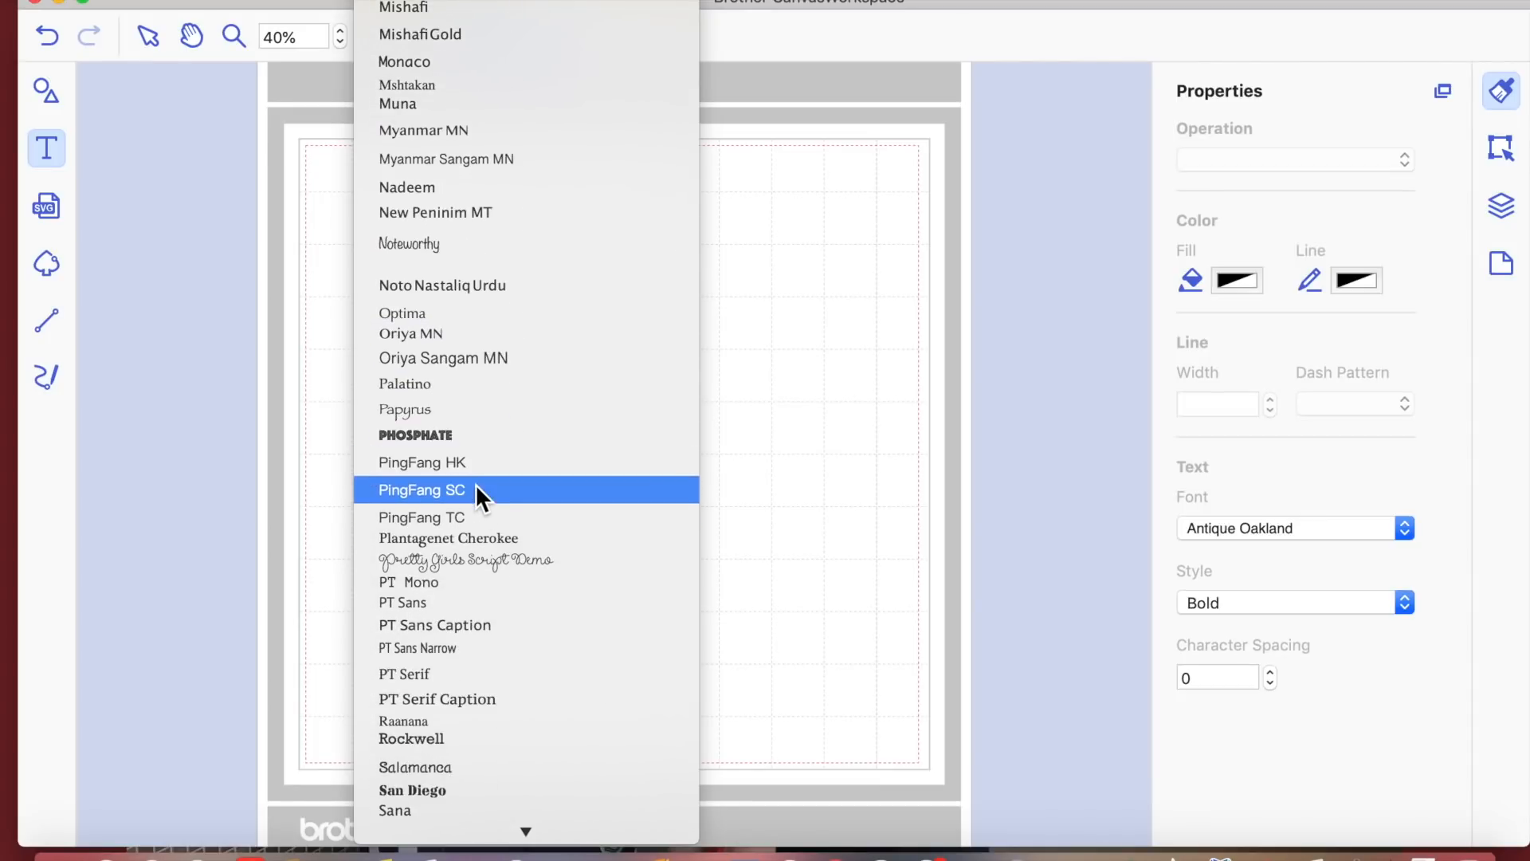
scroll(468, 544, down, 14)
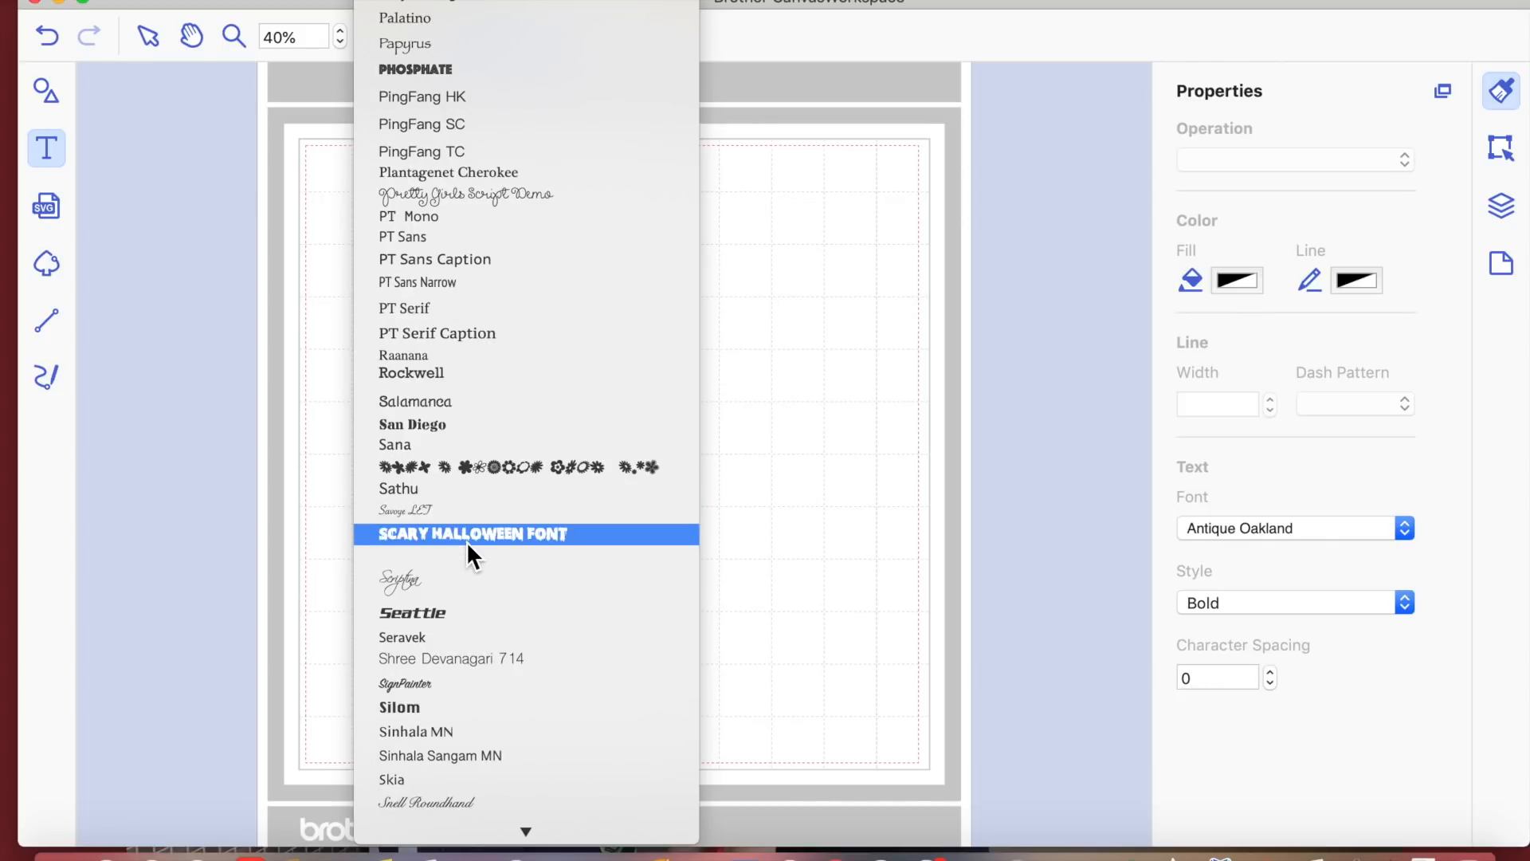
scroll(466, 542, down, 13)
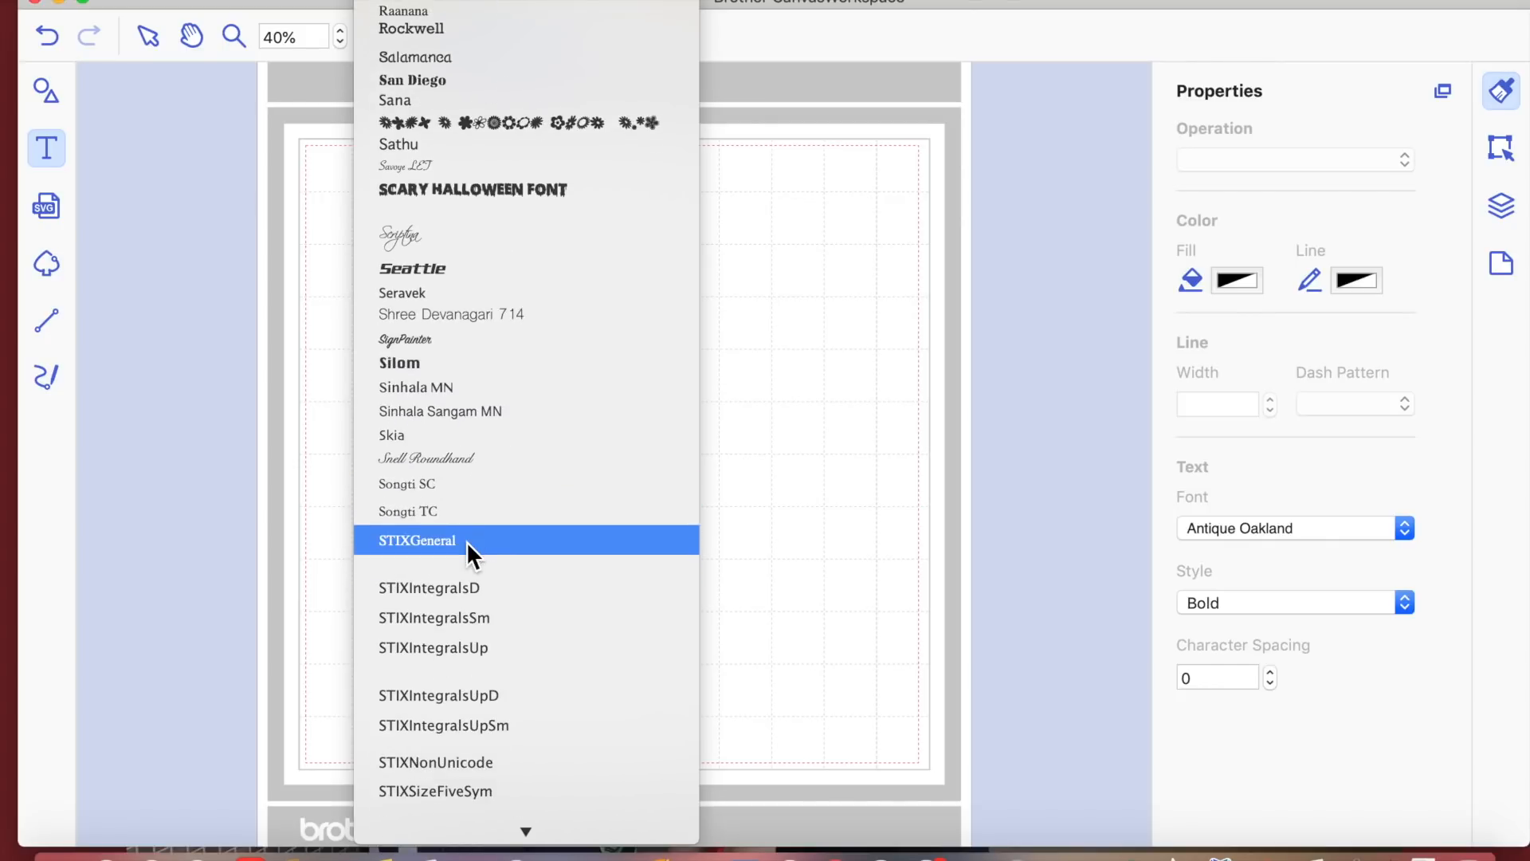
scroll(466, 542, down, 20)
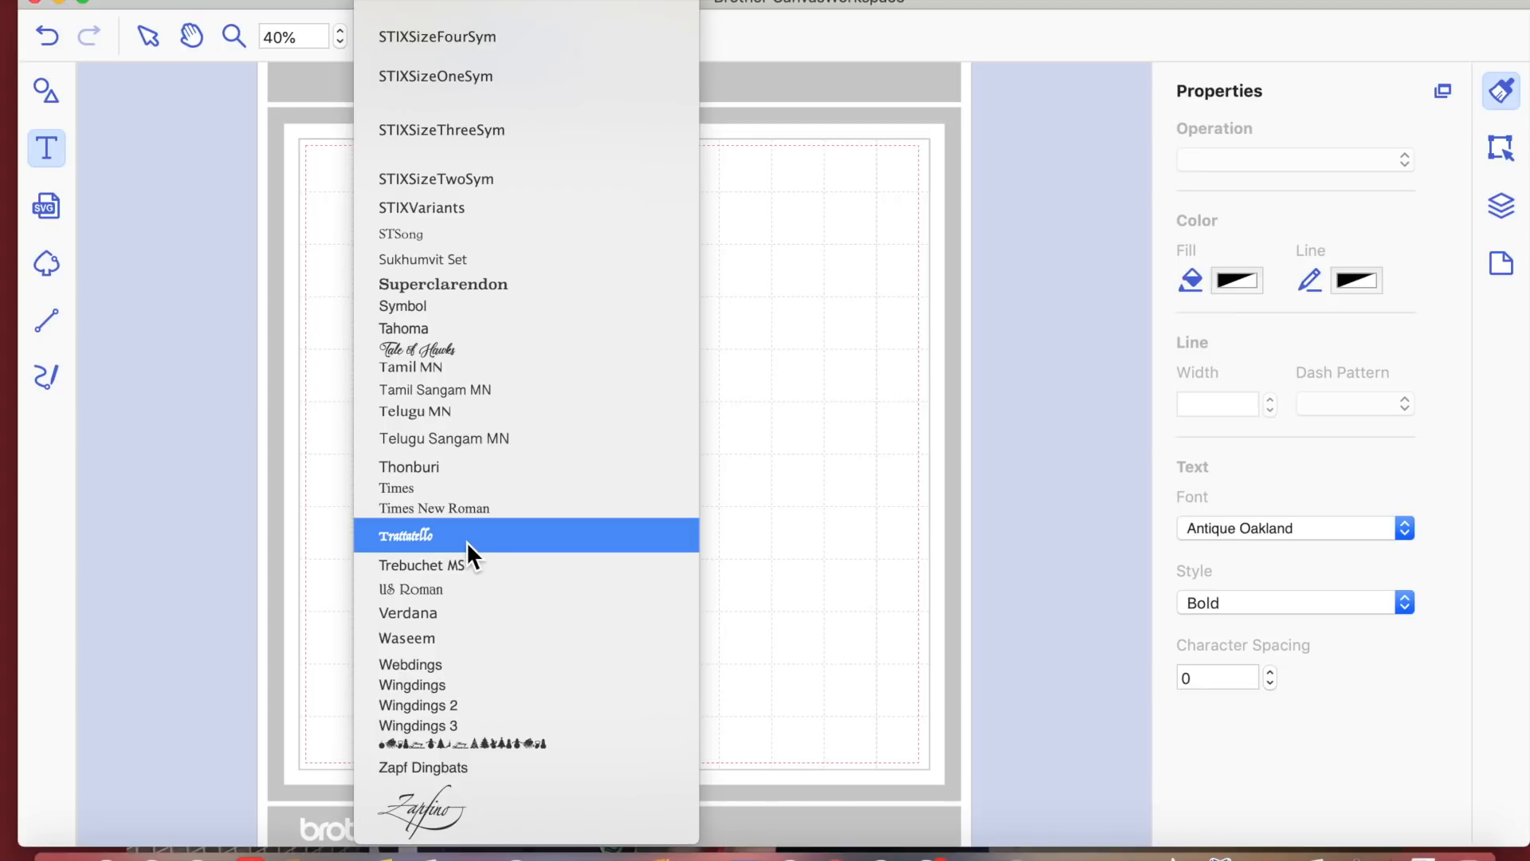
scroll(466, 542, up, 1)
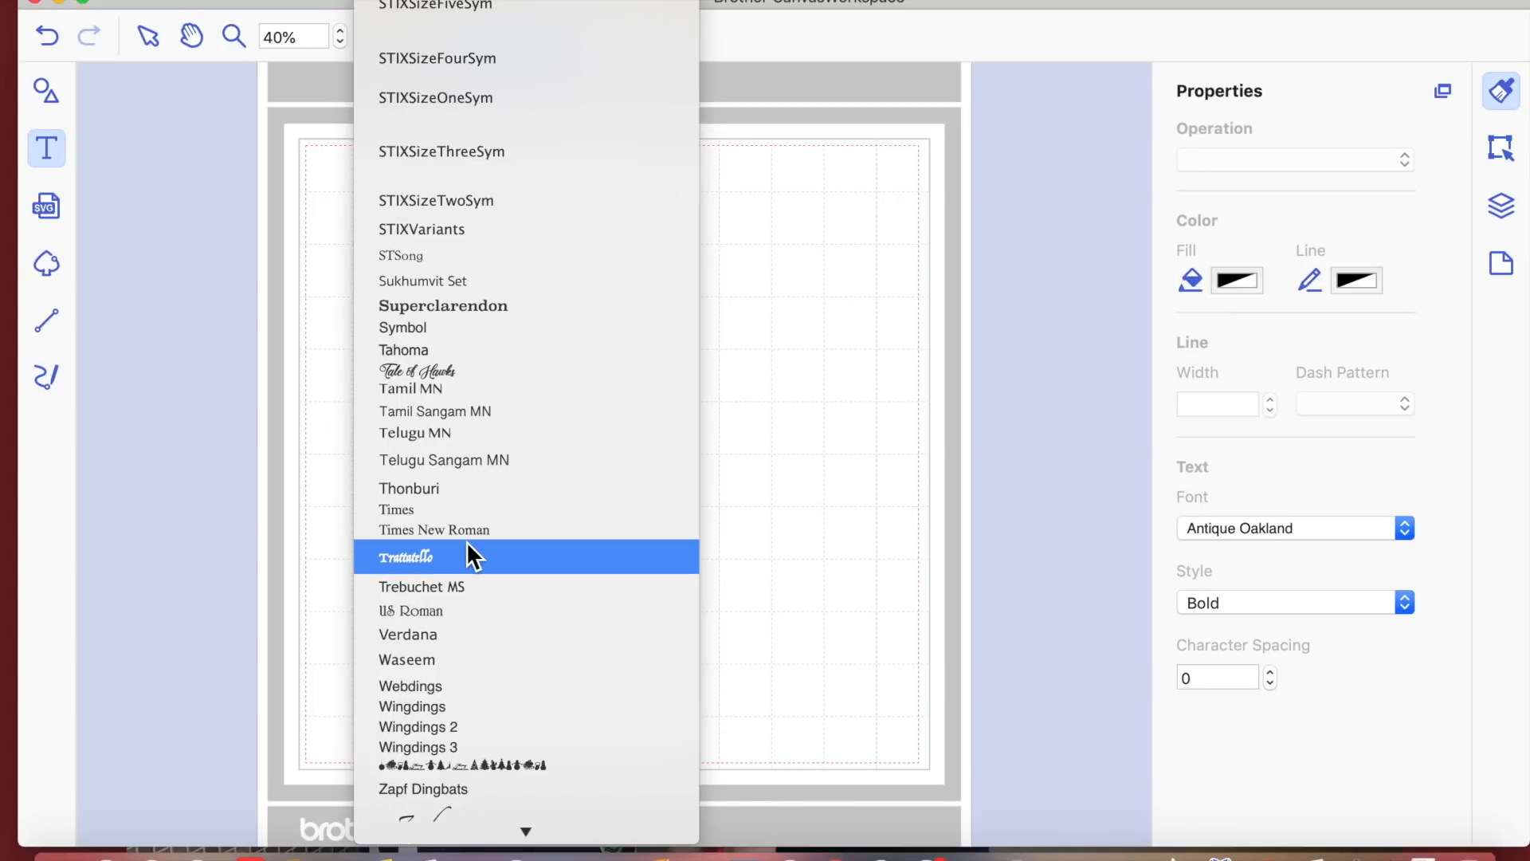
scroll(467, 544, up, 20)
scroll(466, 542, up, 20)
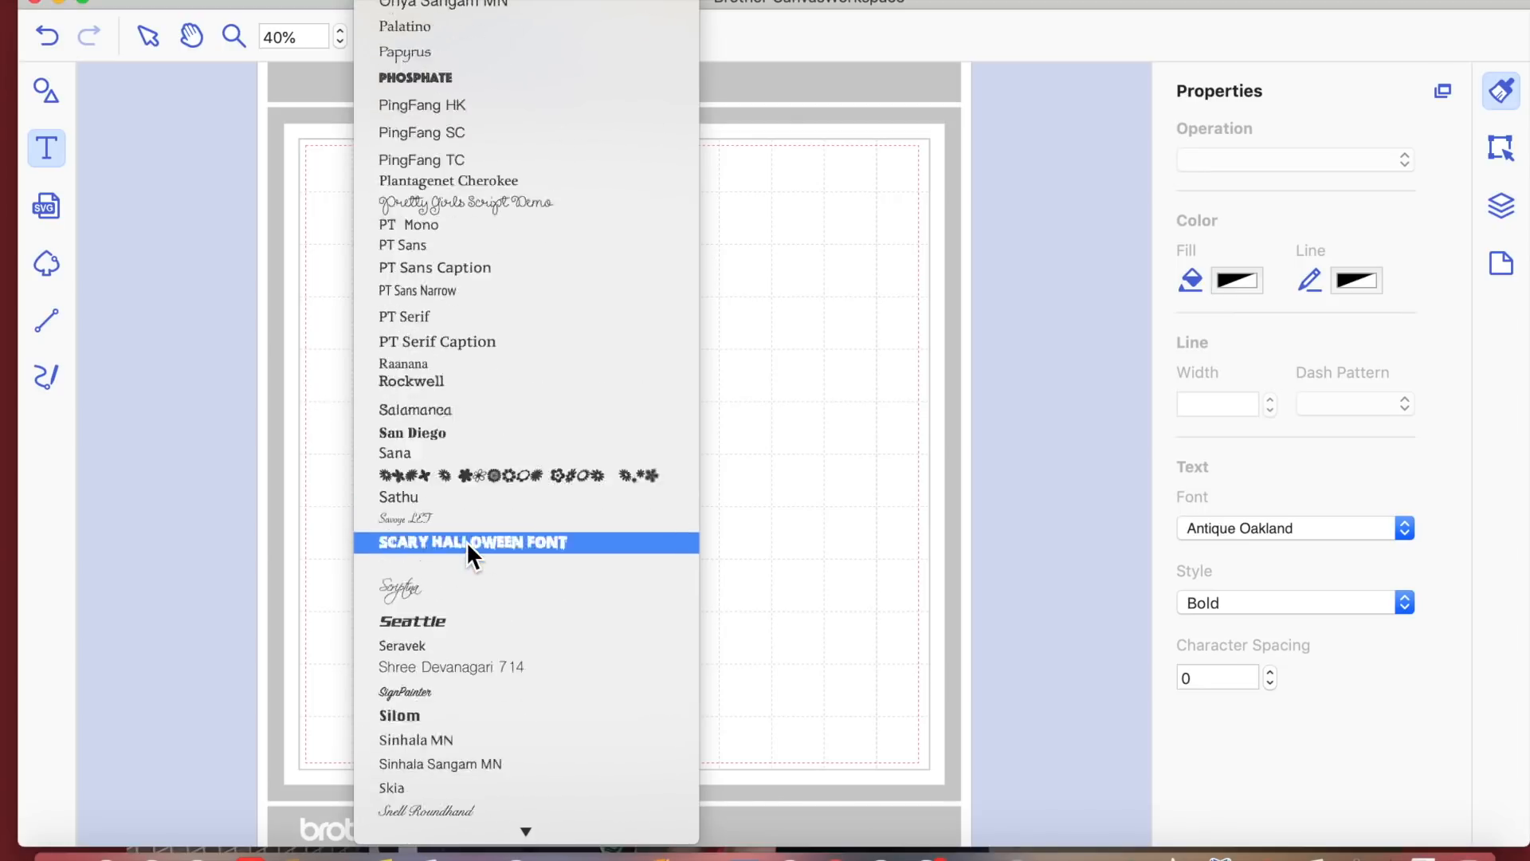
scroll(467, 545, up, 20)
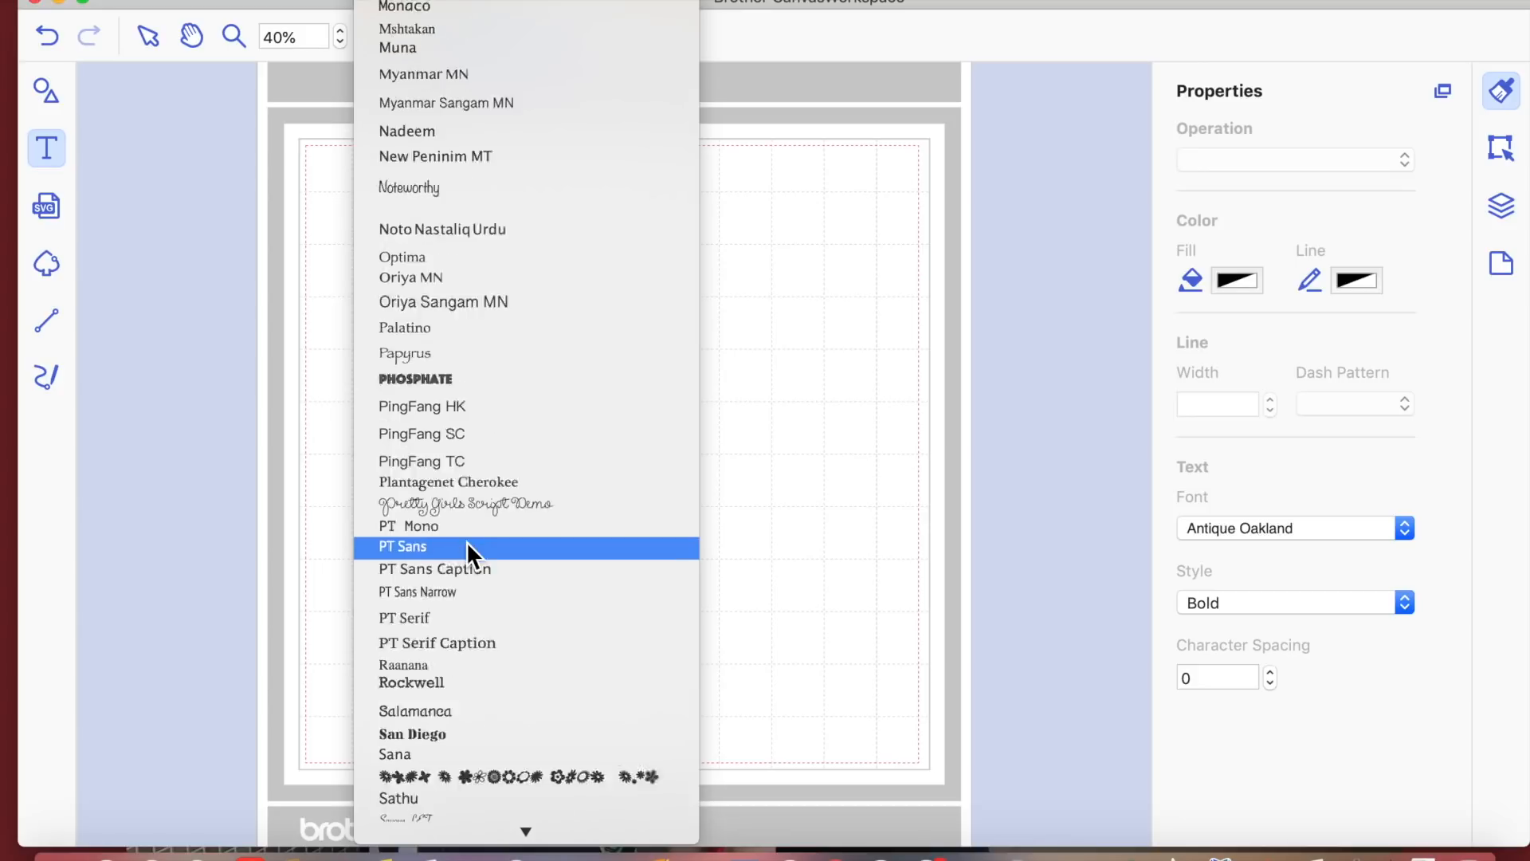
scroll(466, 542, up, 18)
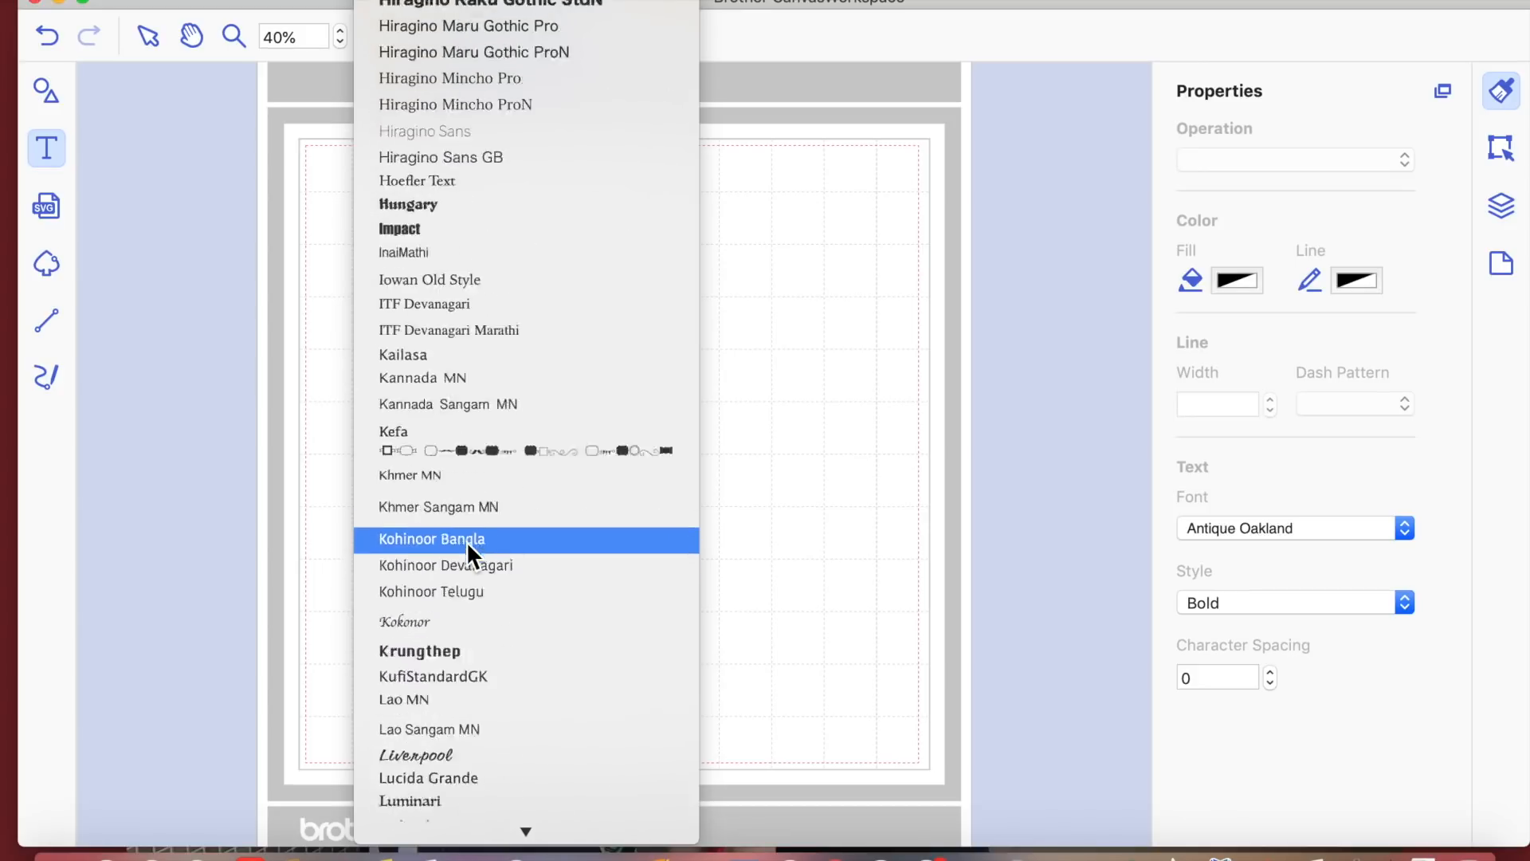
scroll(467, 542, up, 15)
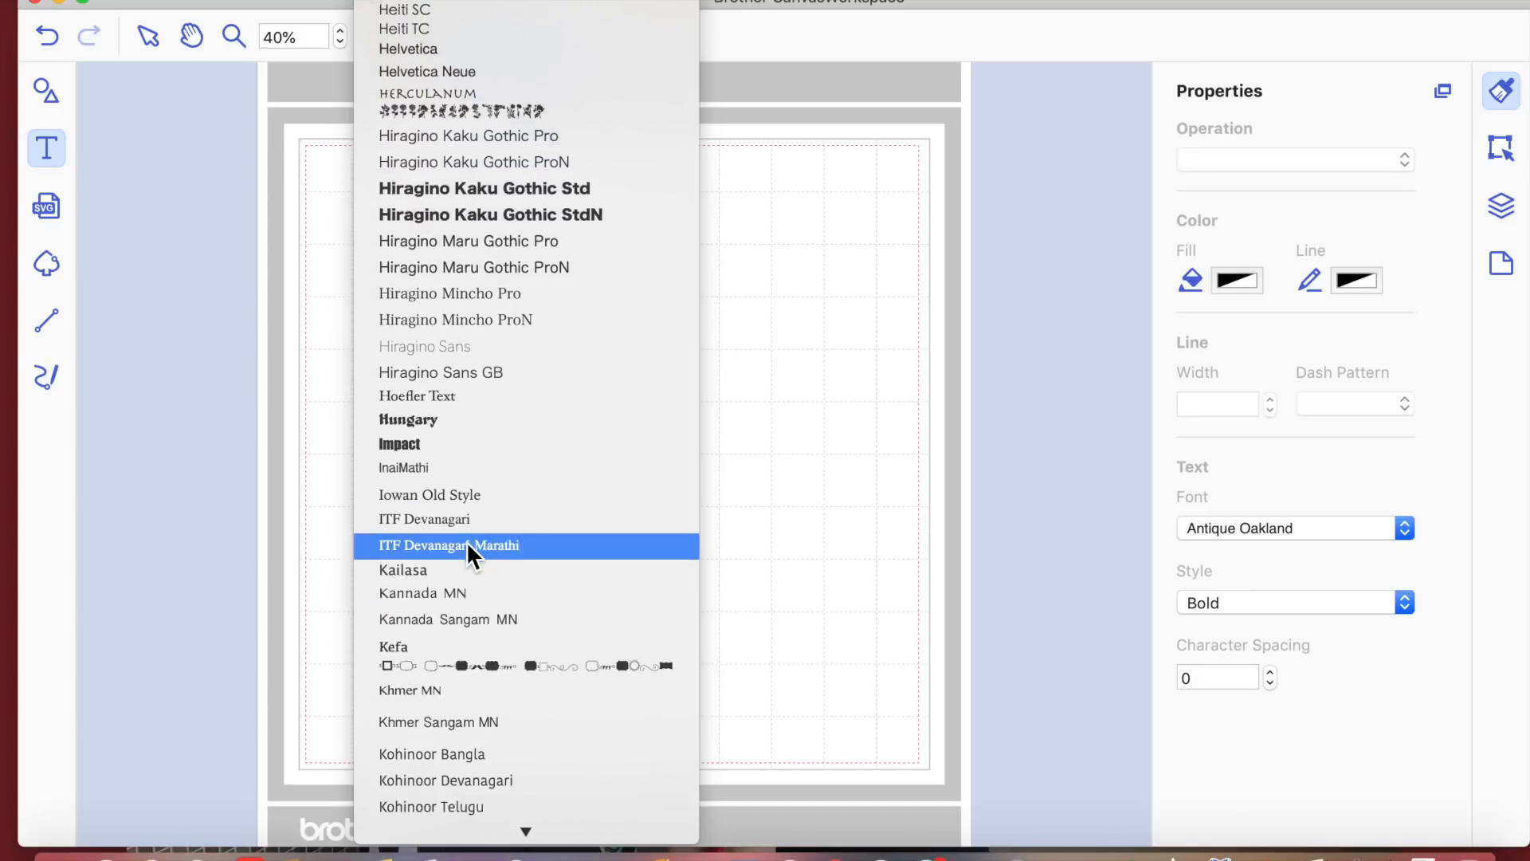
scroll(466, 542, up, 20)
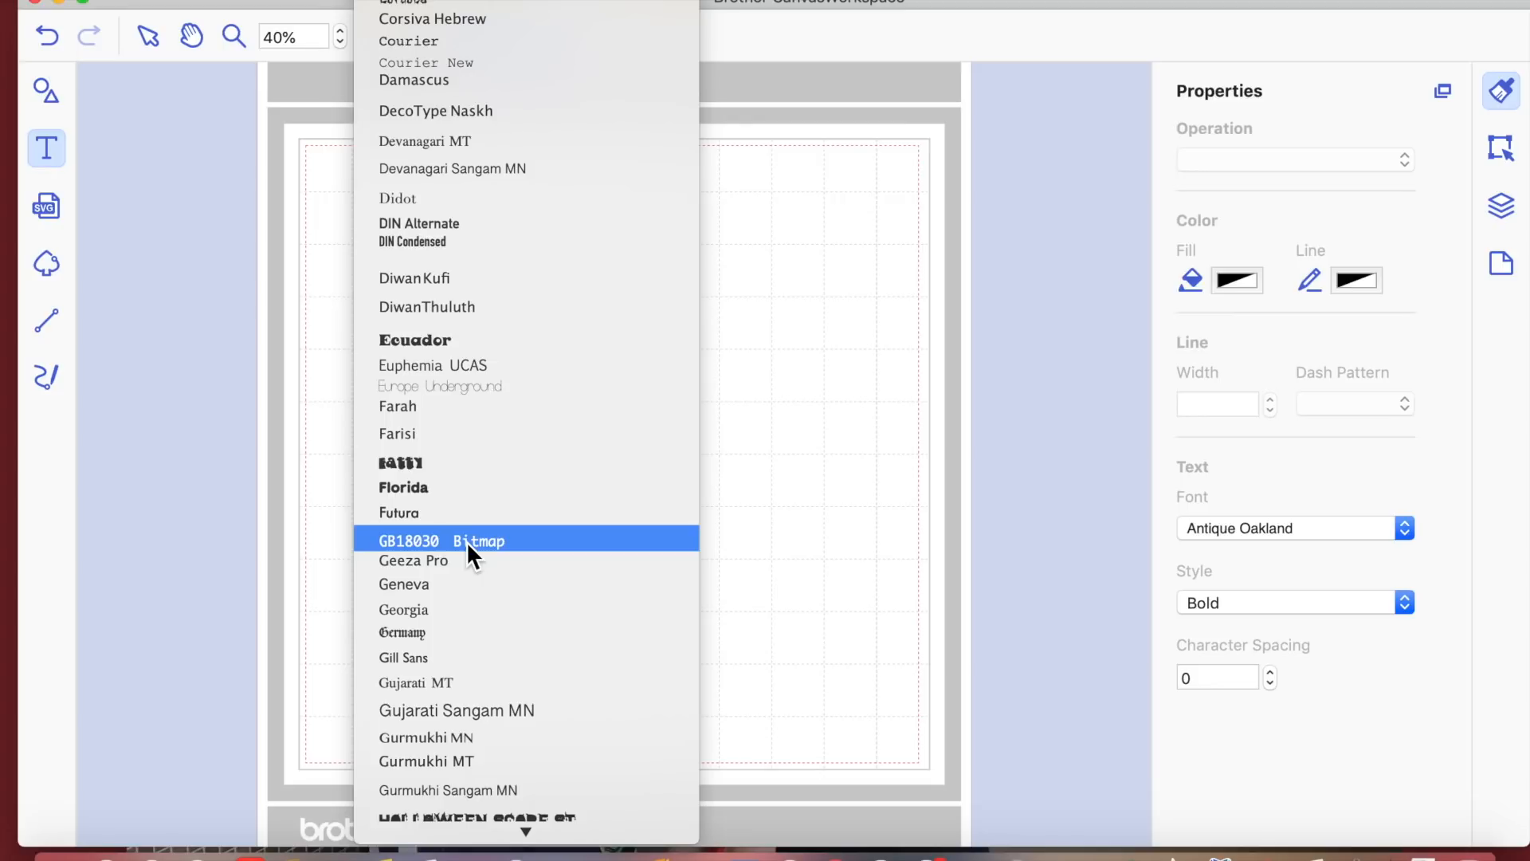
click(461, 345)
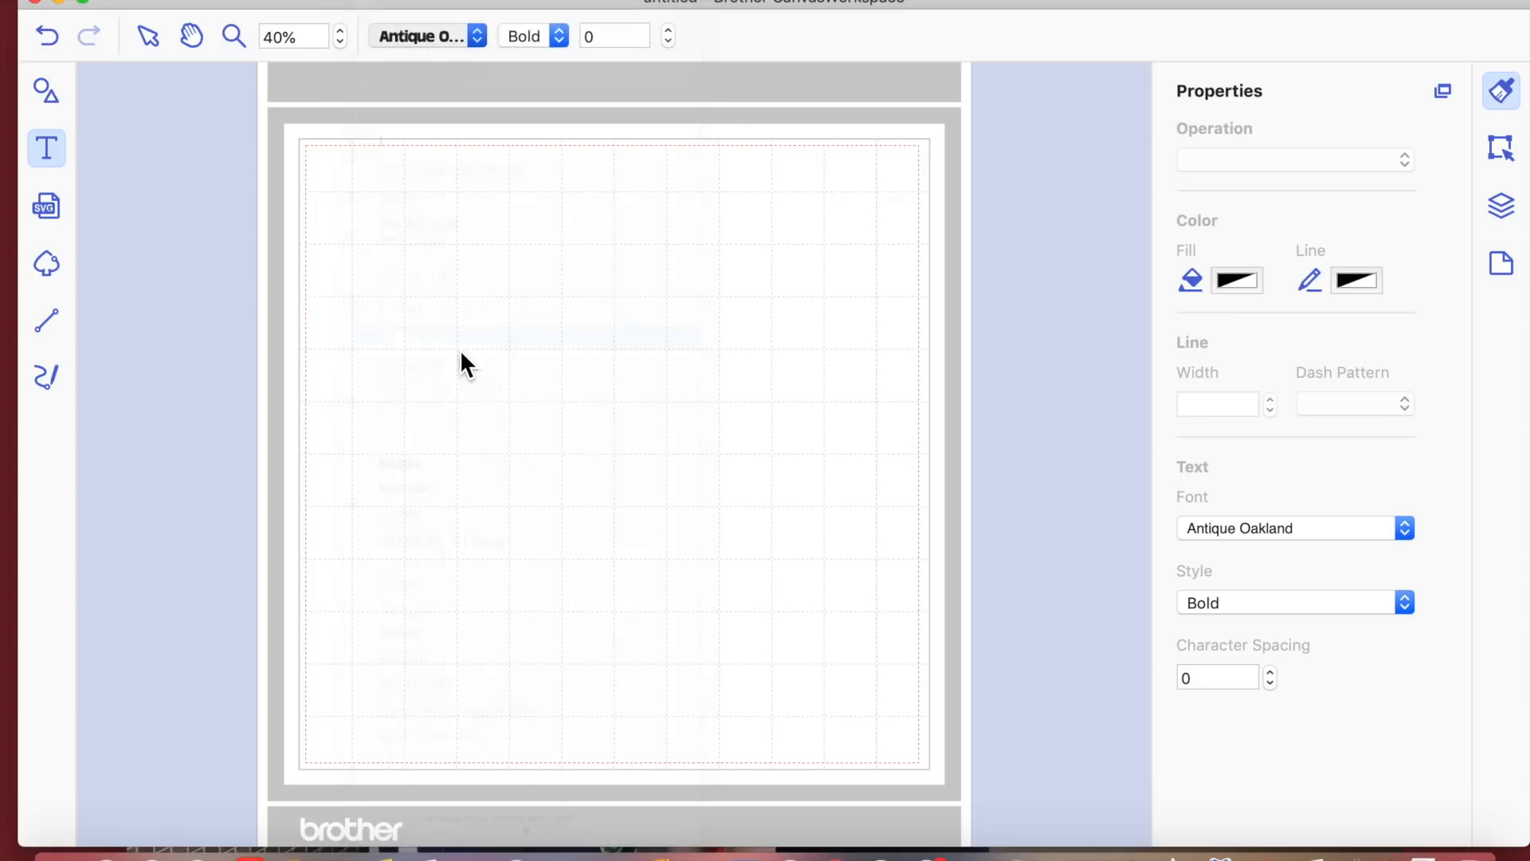
- Add the text "Thanks" in the upper part of the mat
click(416, 303)
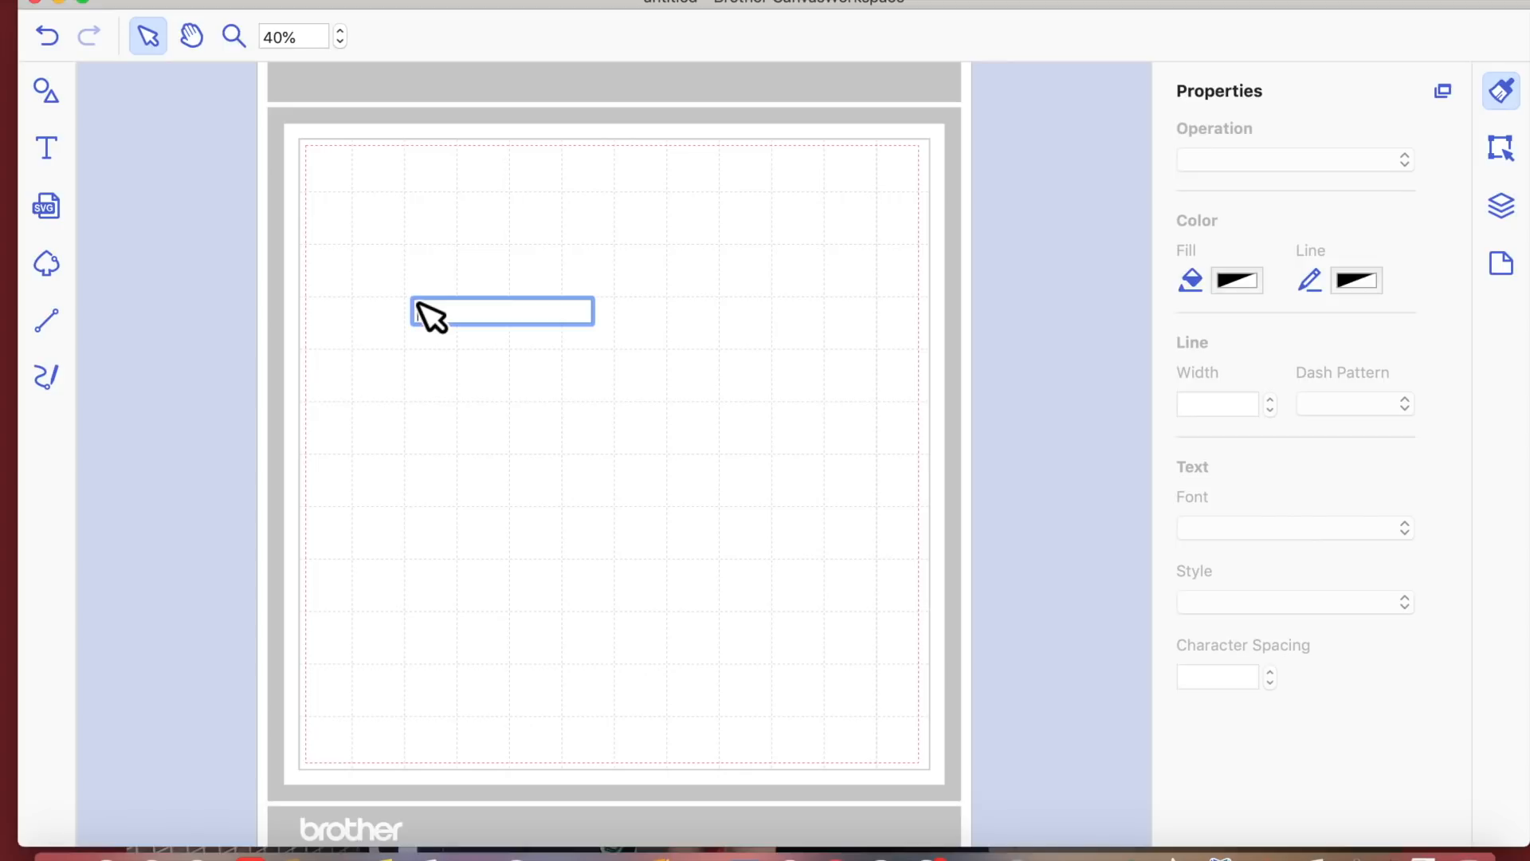
text(Tha)
click(586, 623)
click(590, 504)
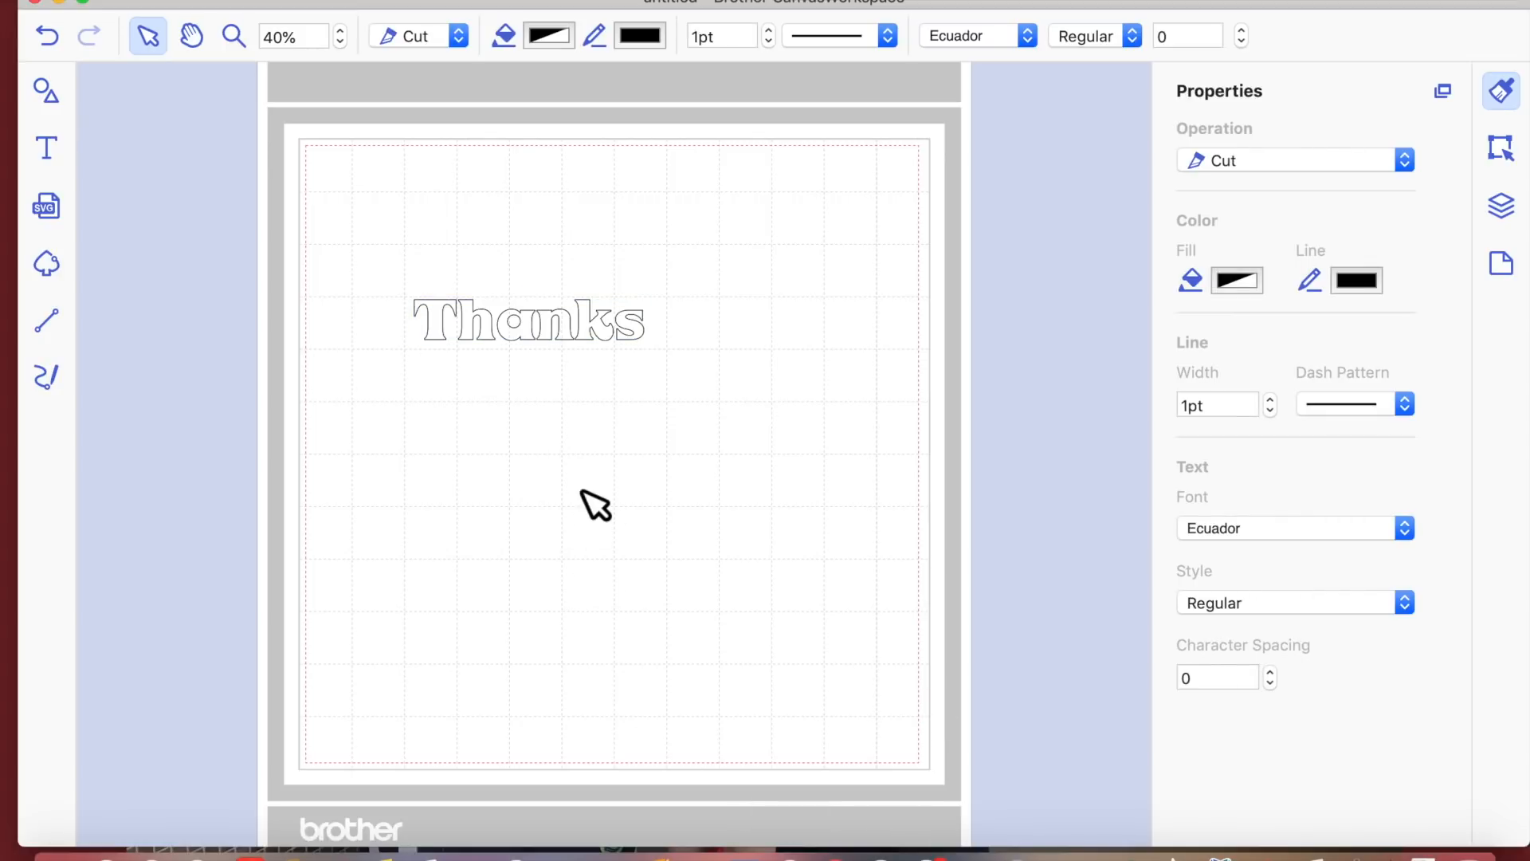
- Select the Thanks text and review its layer, edit and property settings as well as the artboard settings
click(458, 330)
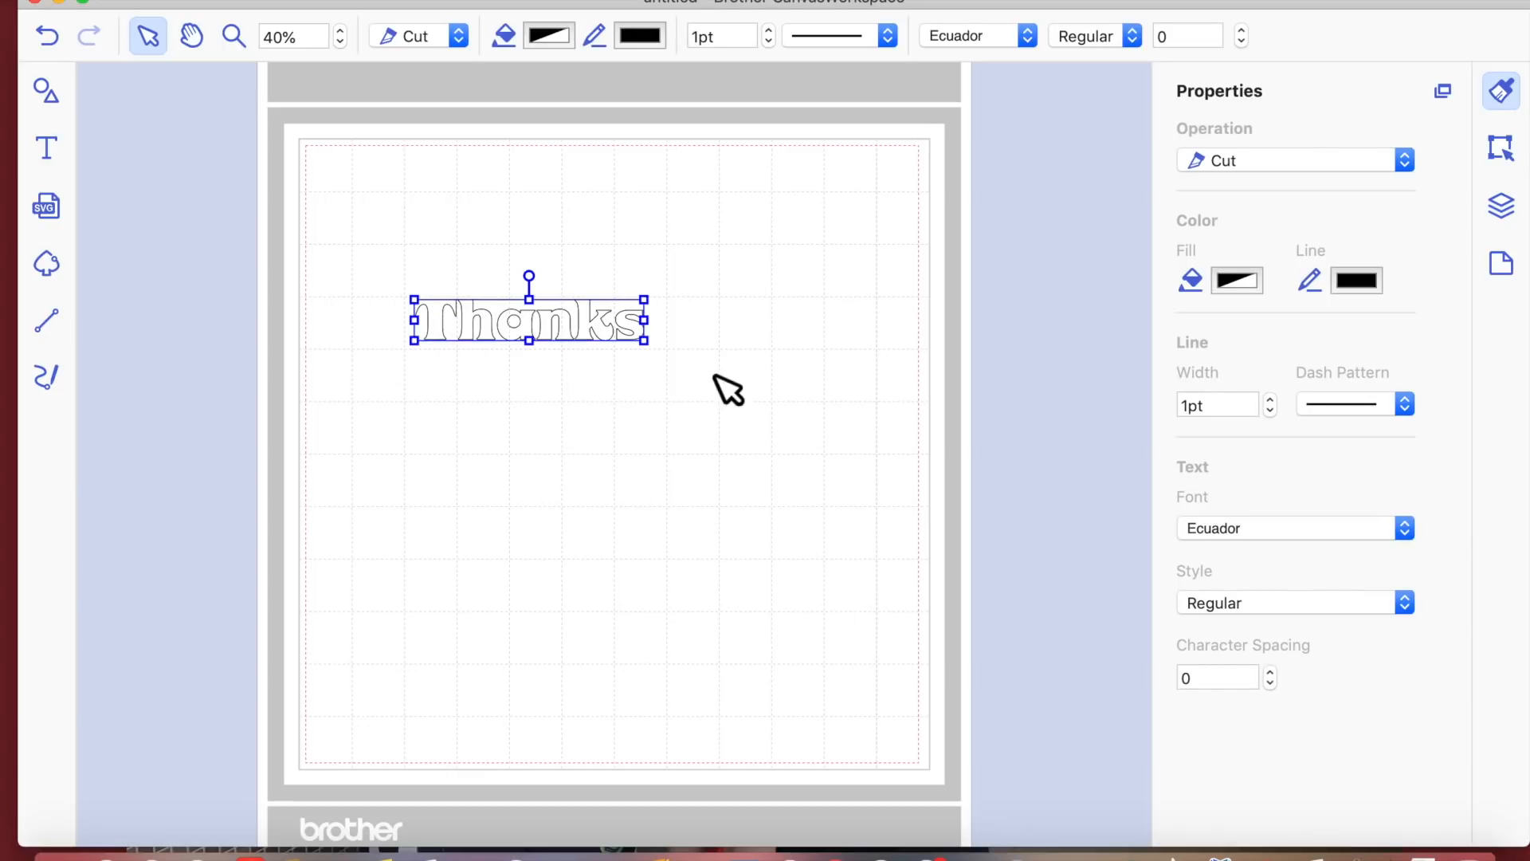
click(1512, 200)
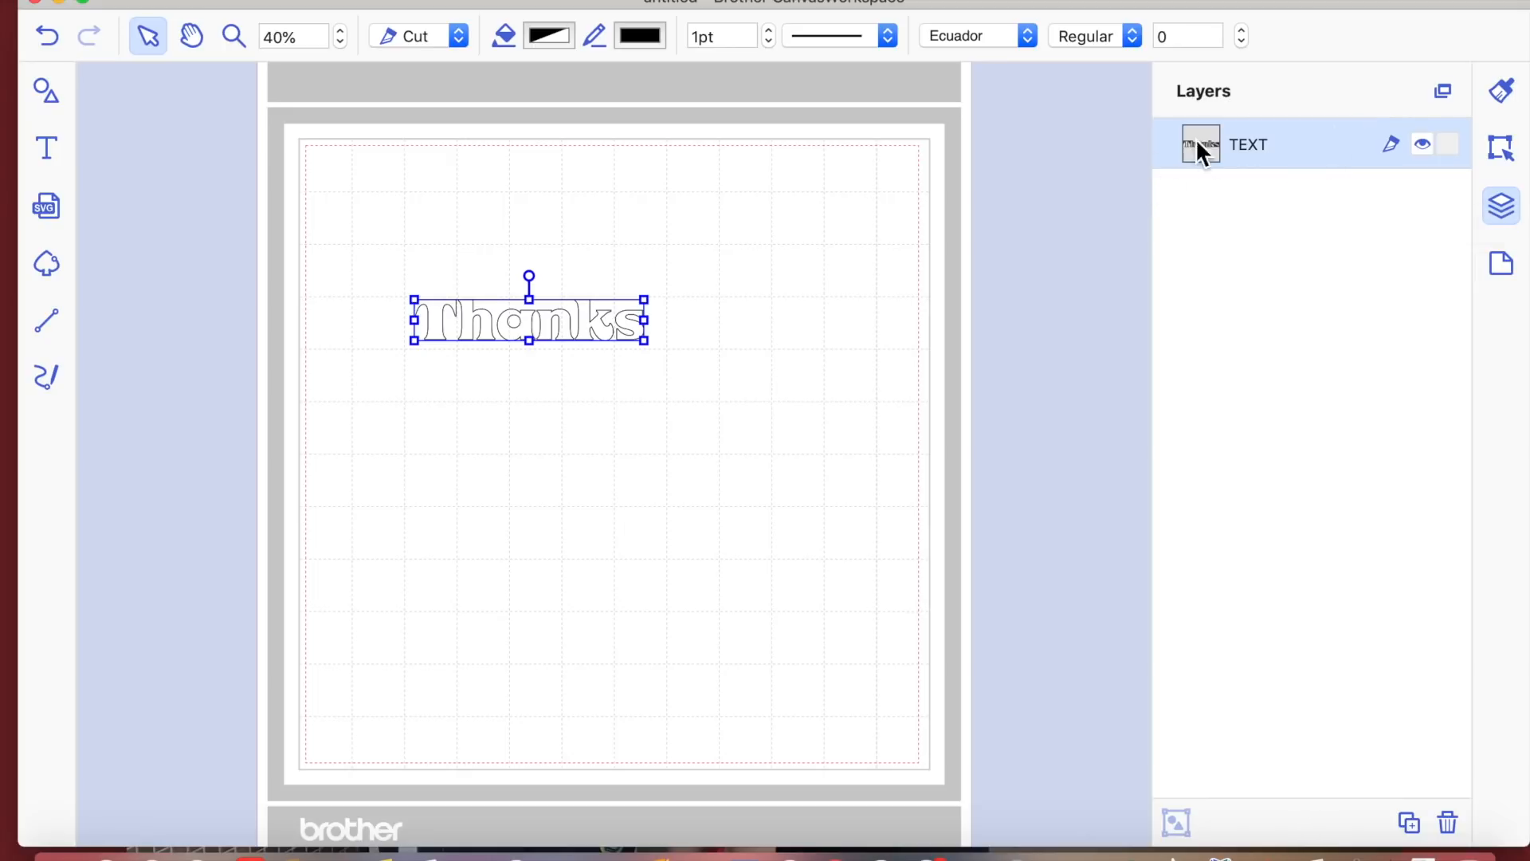
double_click(552, 325)
click(575, 321)
click(1509, 158)
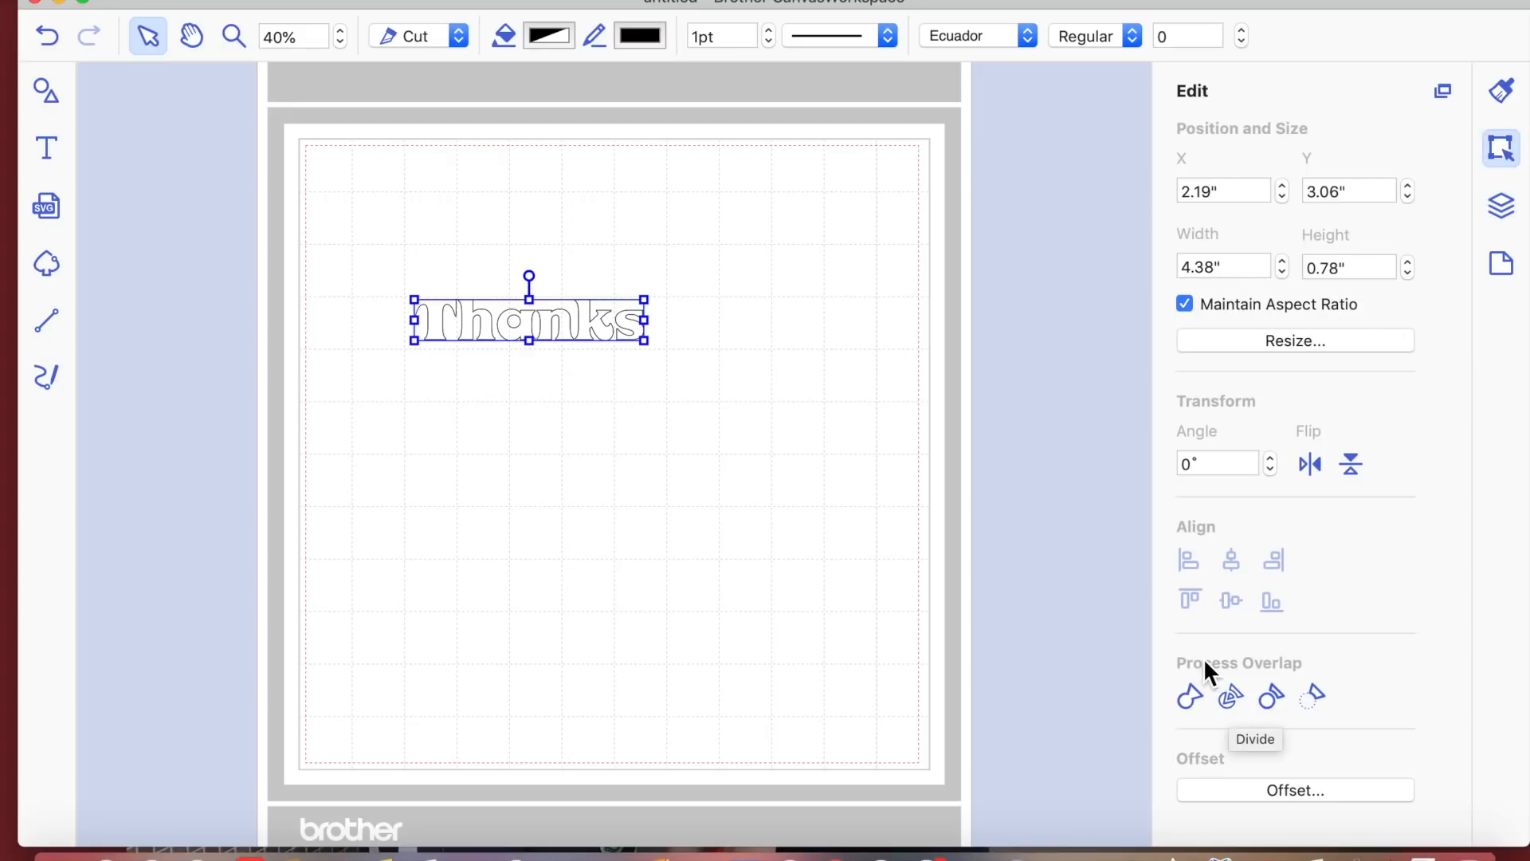
click(1505, 102)
click(1509, 152)
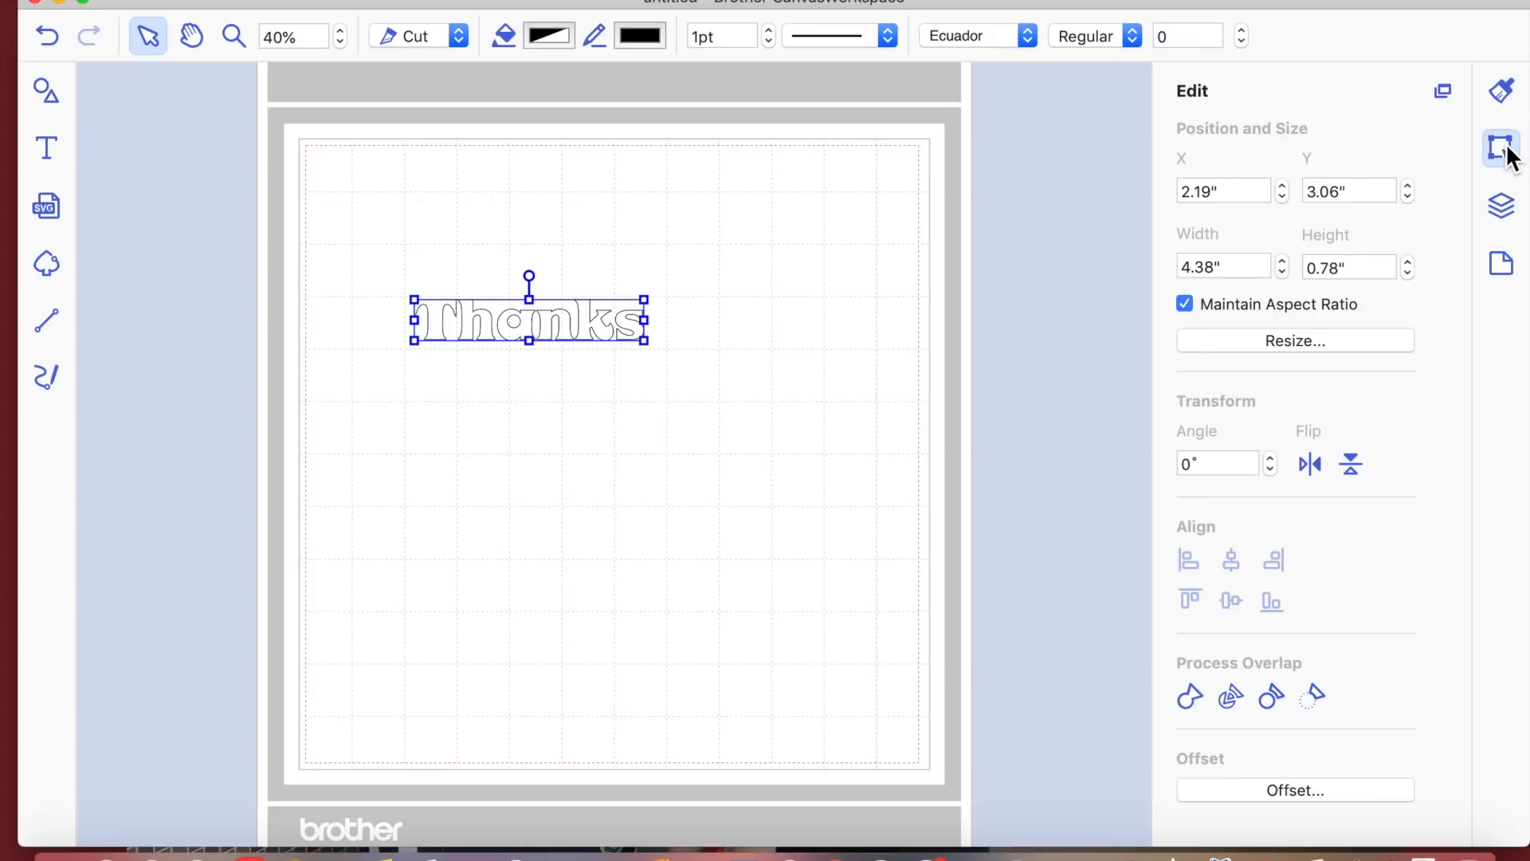
click(1503, 213)
click(1507, 263)
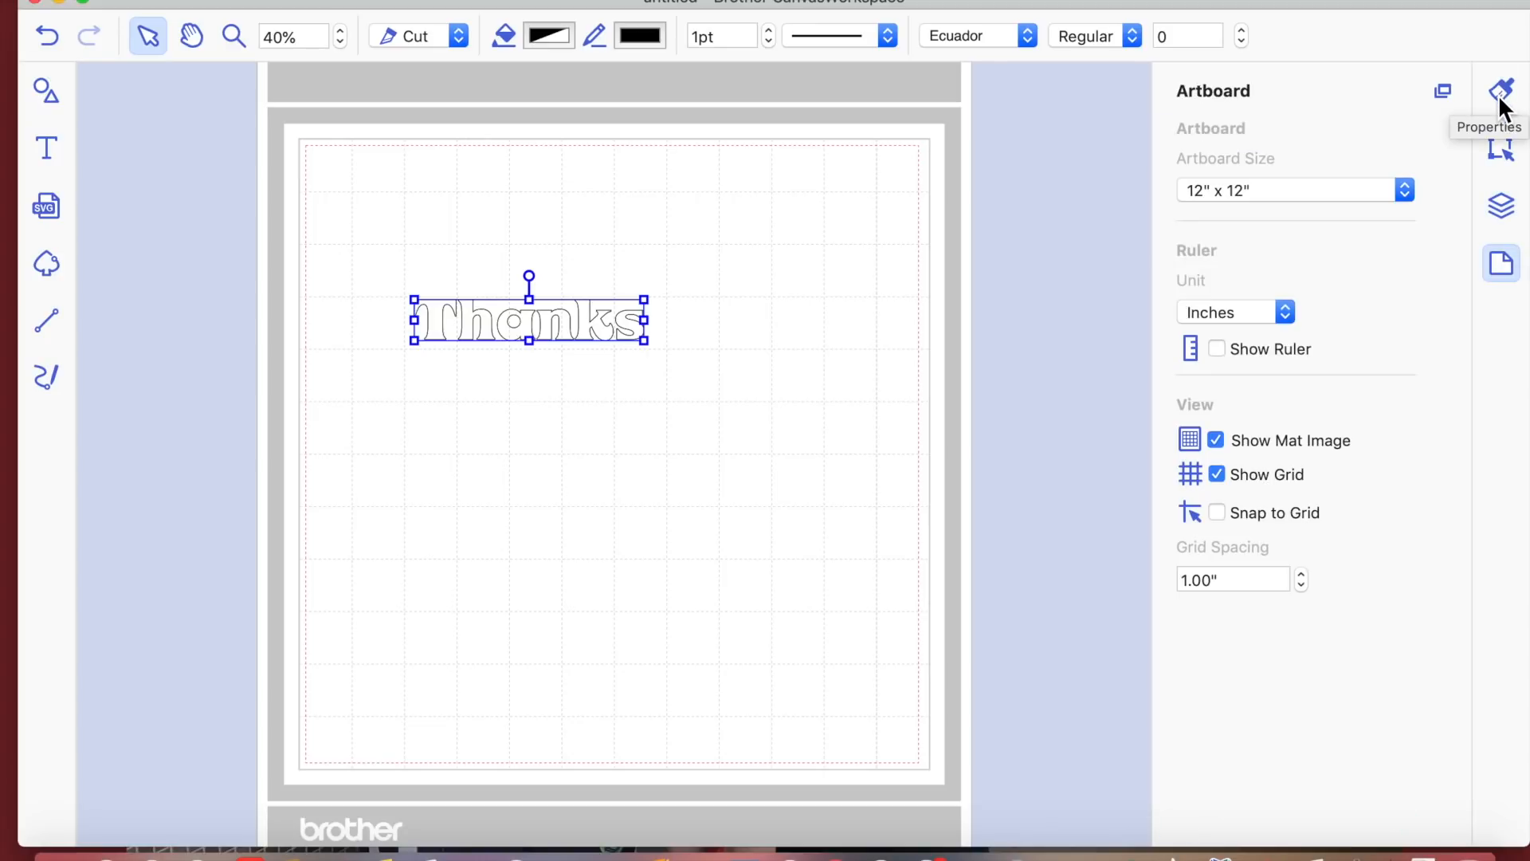
- Divide the Thanks text into separate letters and move the T slightly left, away from the h
click(1507, 160)
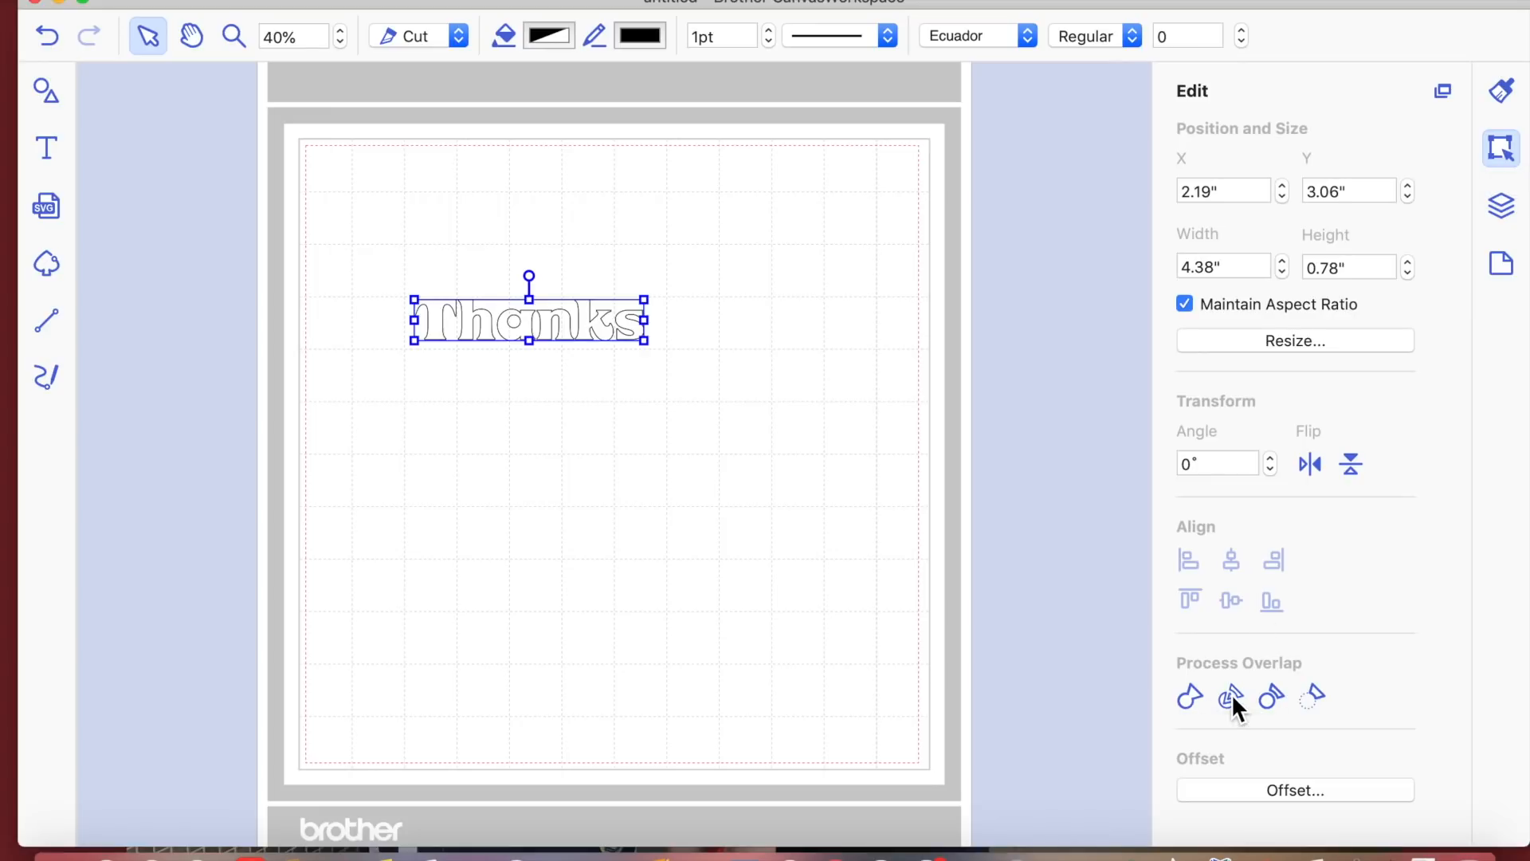
click(1233, 698)
click(516, 480)
mouse_move(447, 335)
mouse_down()
mouse_move(423, 294)
mouse_move(434, 271)
mouse_move(420, 361)
mouse_move(420, 335)
mouse_up()
click(647, 483)
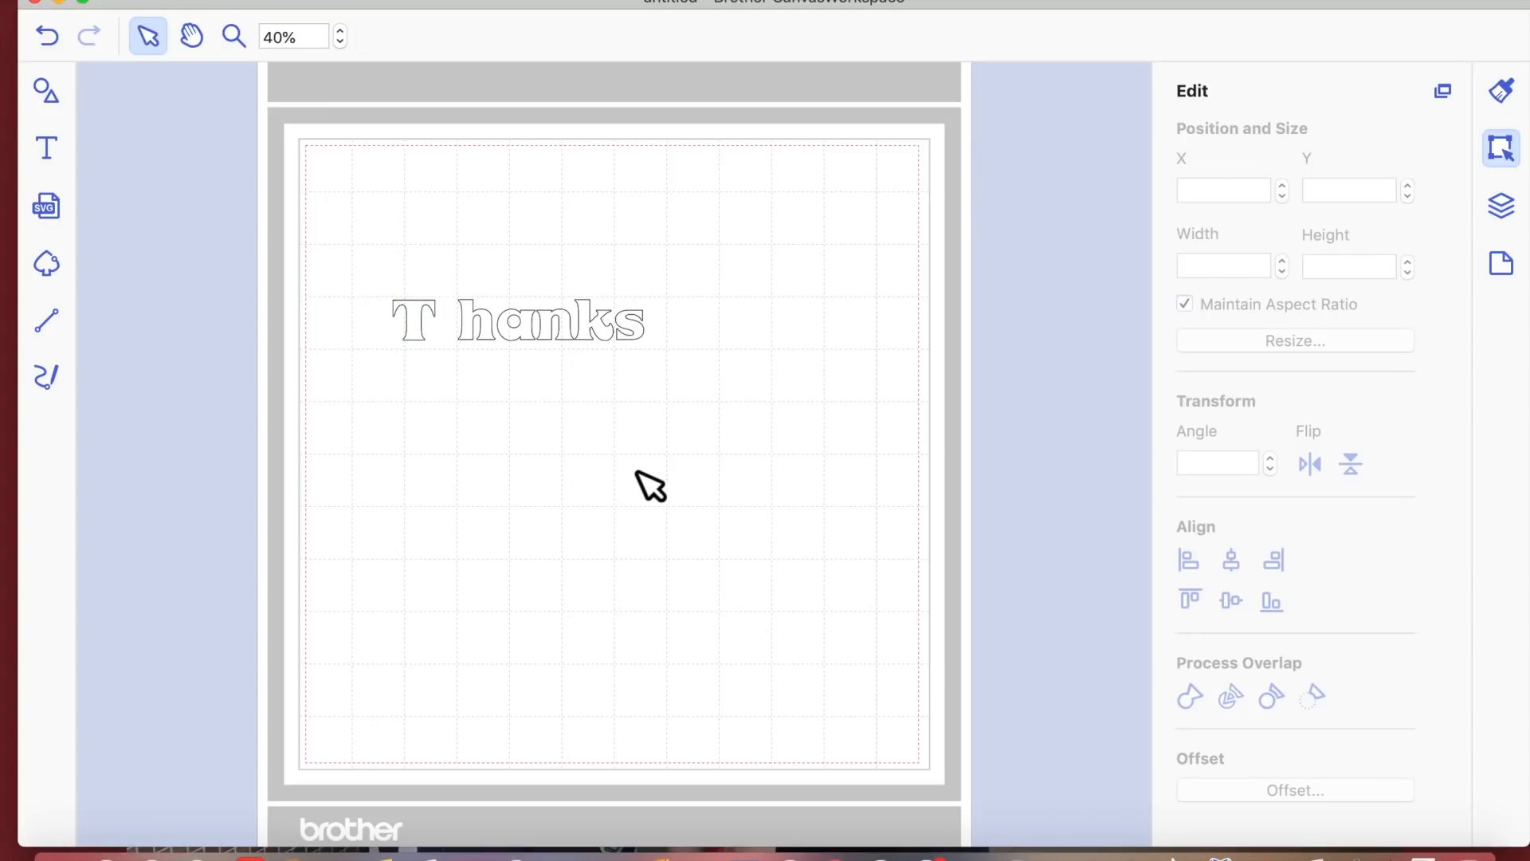
- Fill all the separate Thanks letters with the Blueberry blue pencil colour and close the colour picker
drag(387, 276, 709, 404)
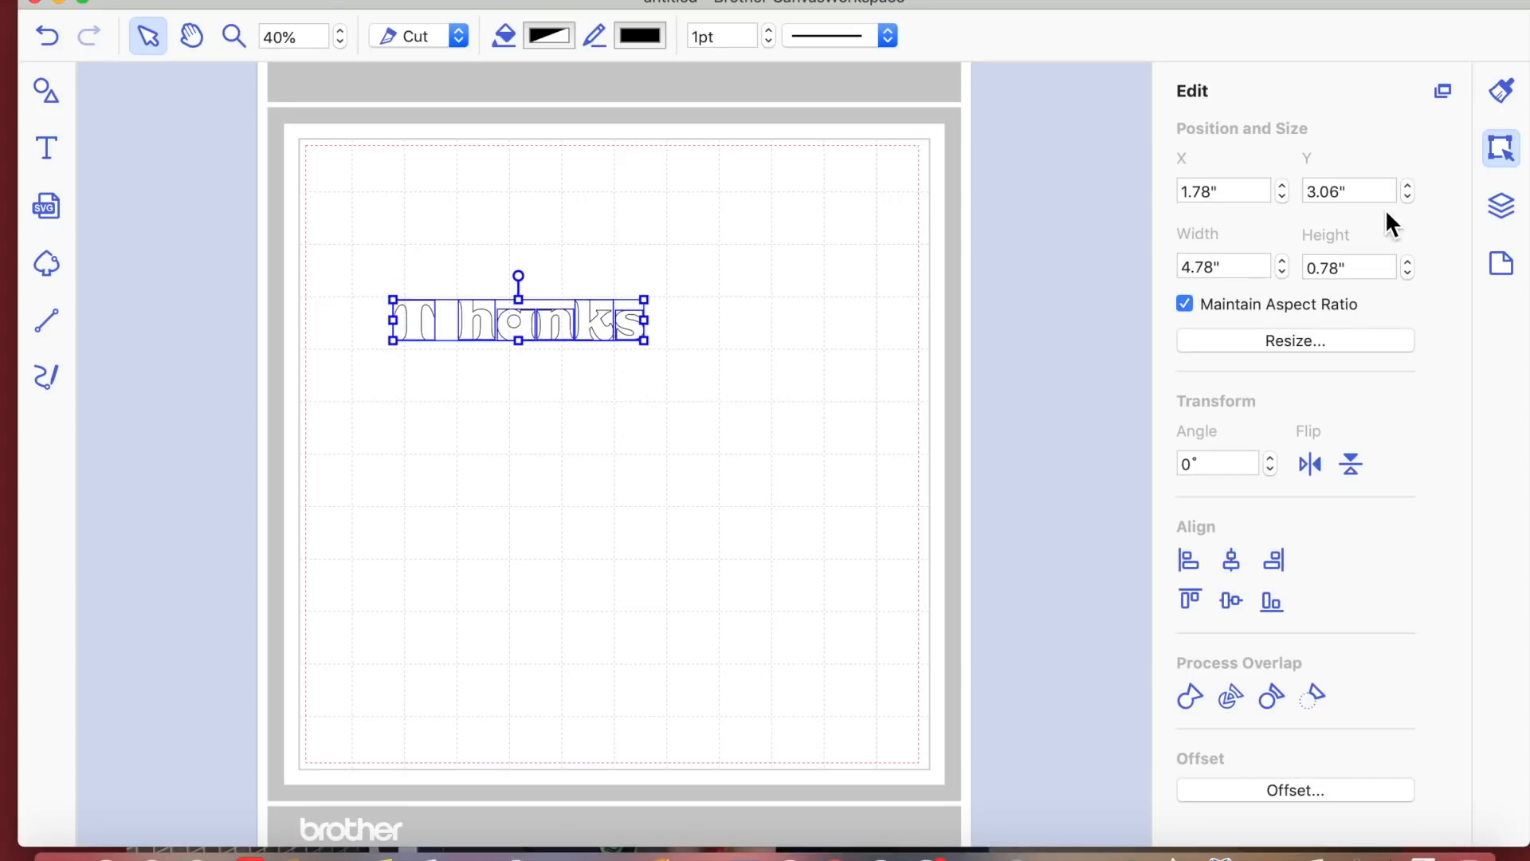
click(1508, 149)
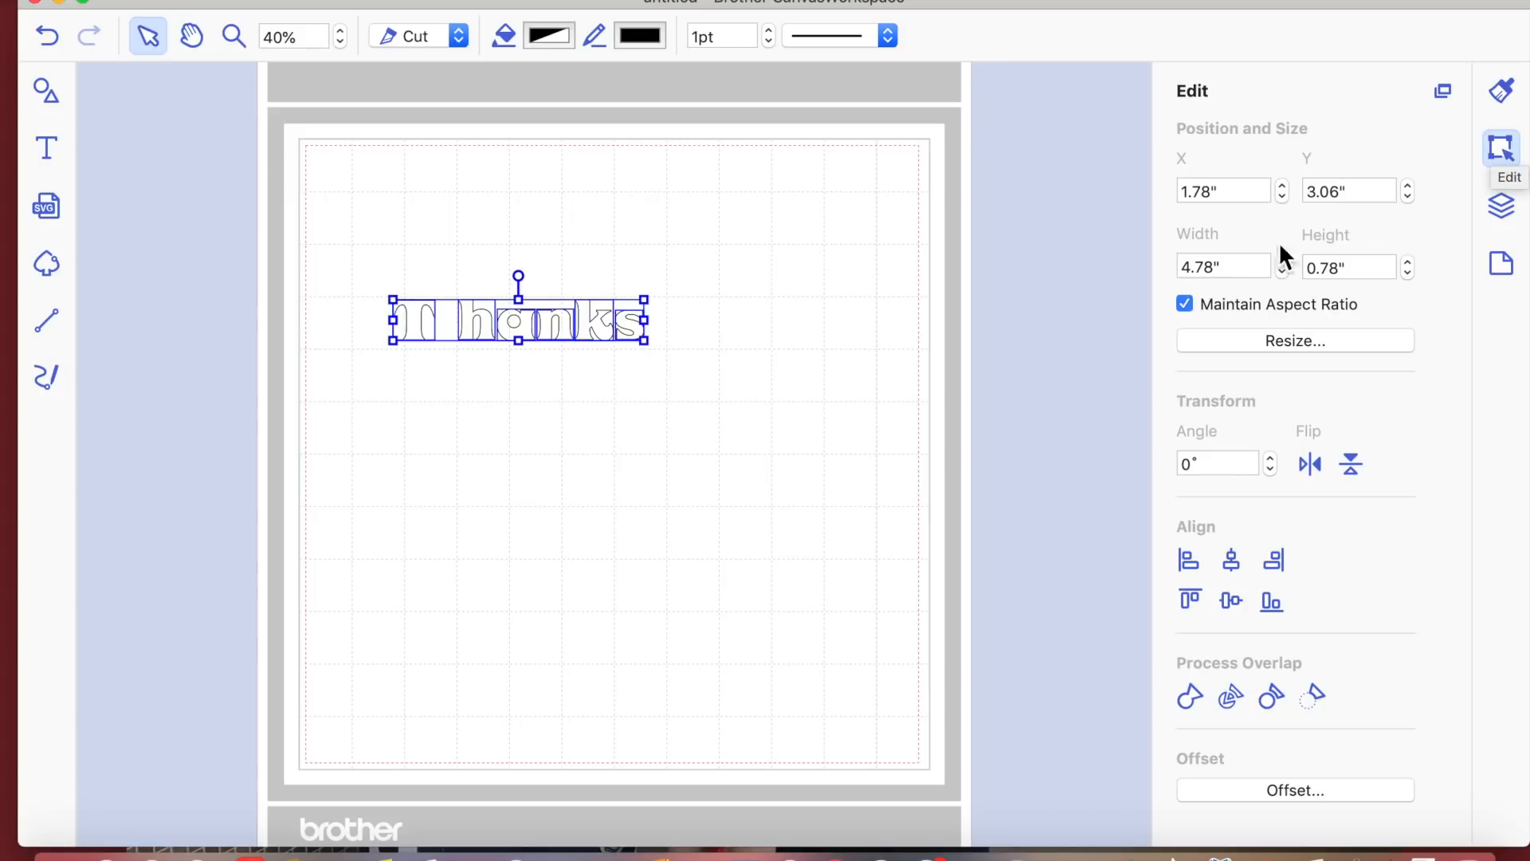
click(1504, 93)
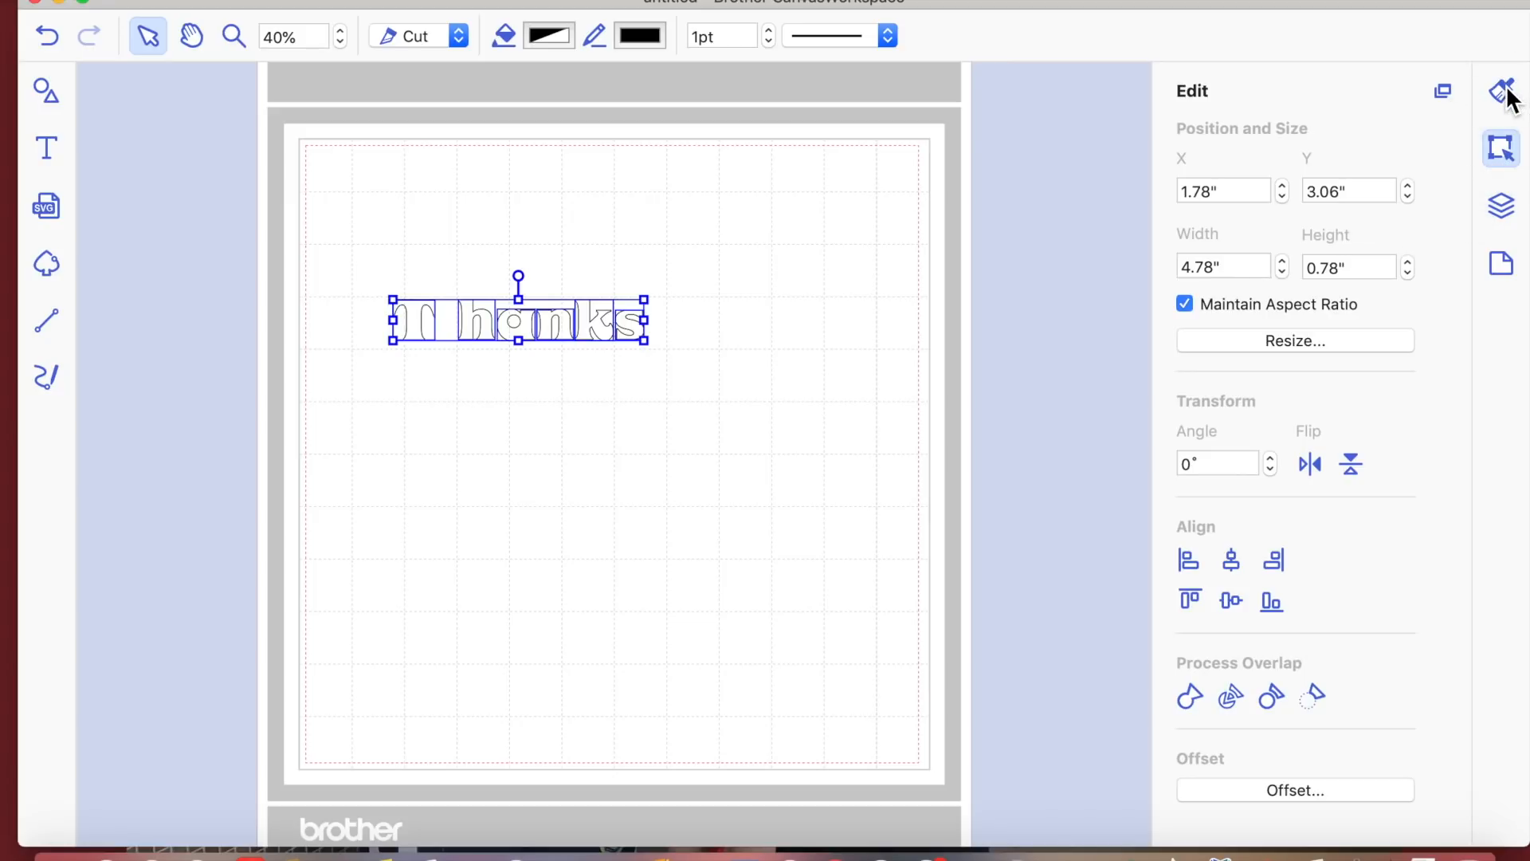
click(1243, 283)
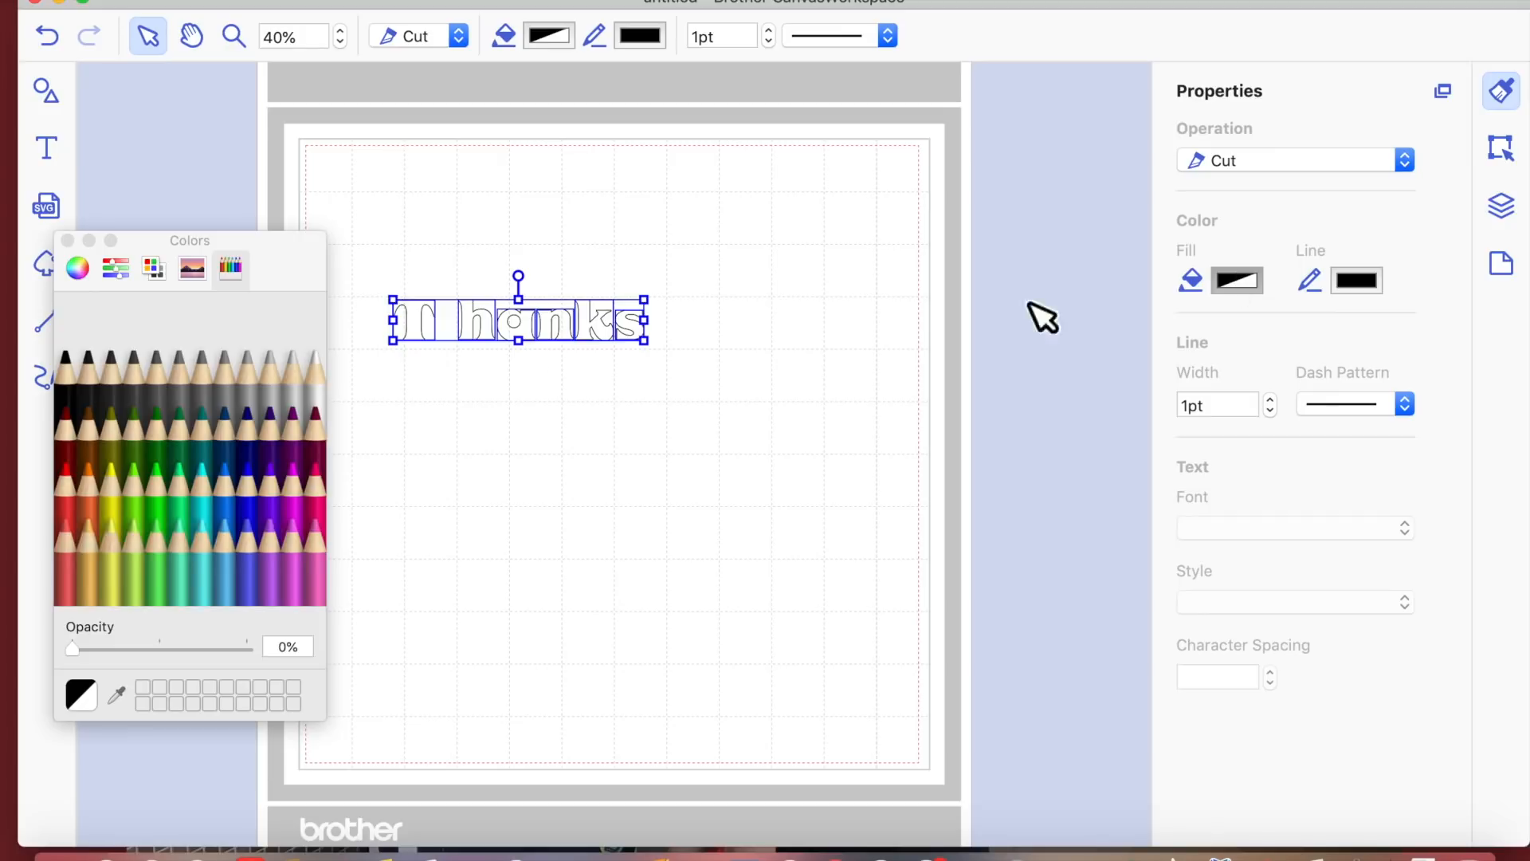
click(266, 502)
click(563, 489)
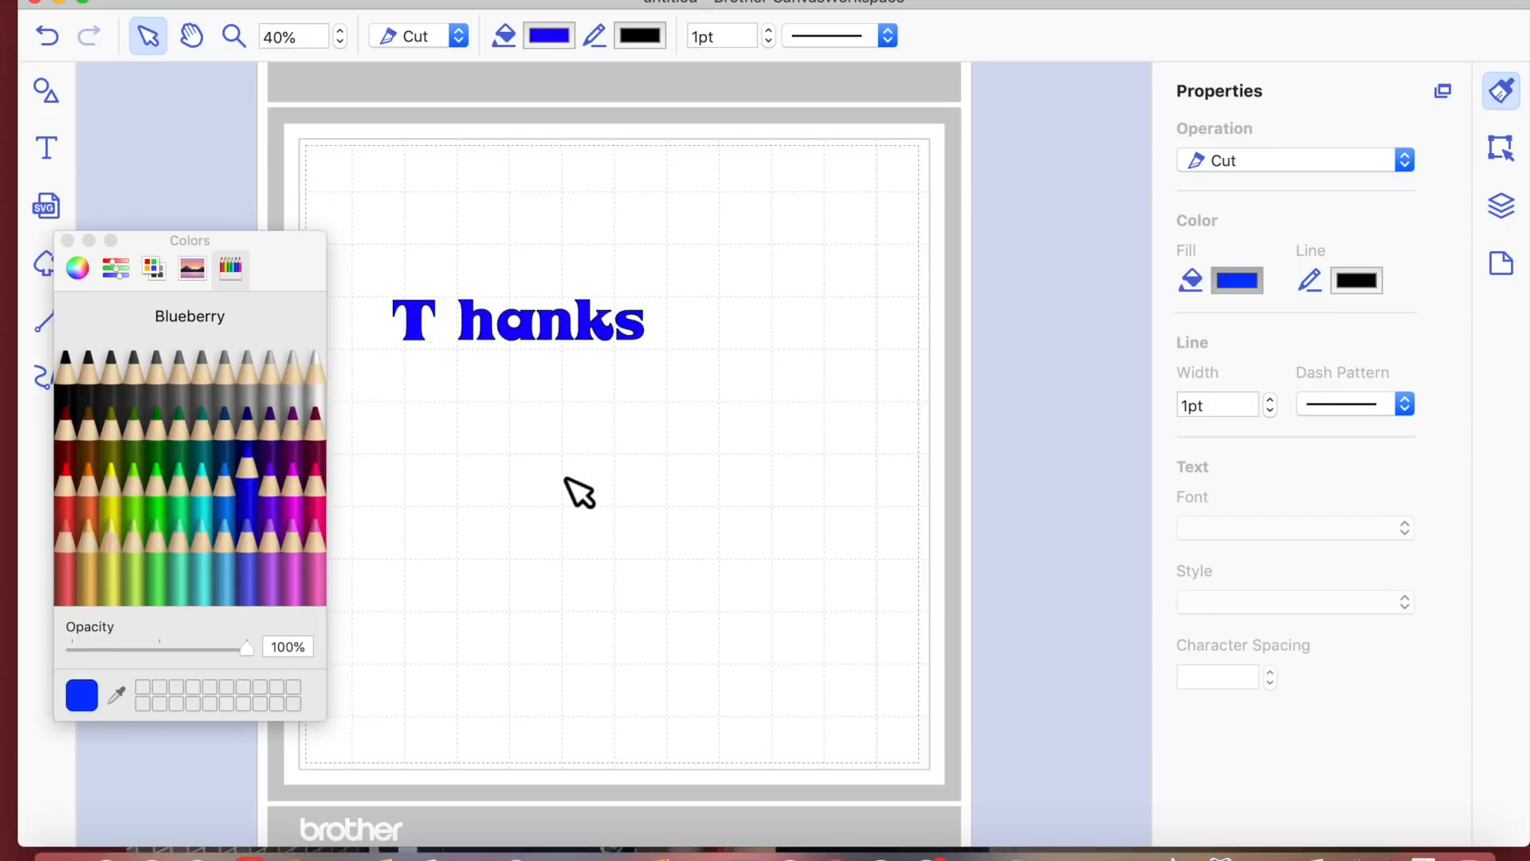
click(71, 241)
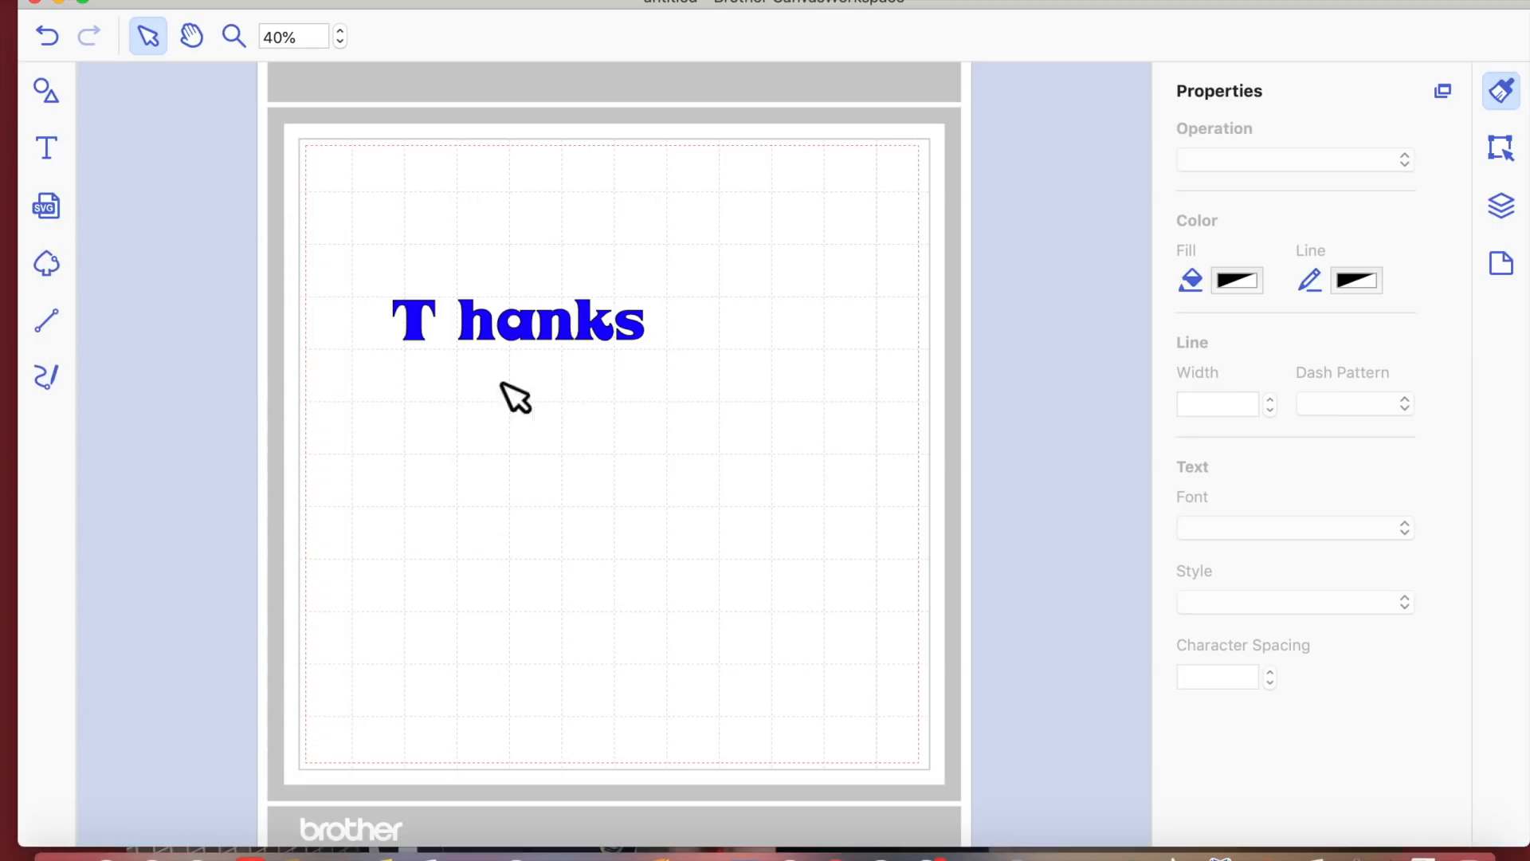
- Enlarge all the Thanks letters together proportionally until the word spans most of the mat's width
drag(373, 267, 746, 440)
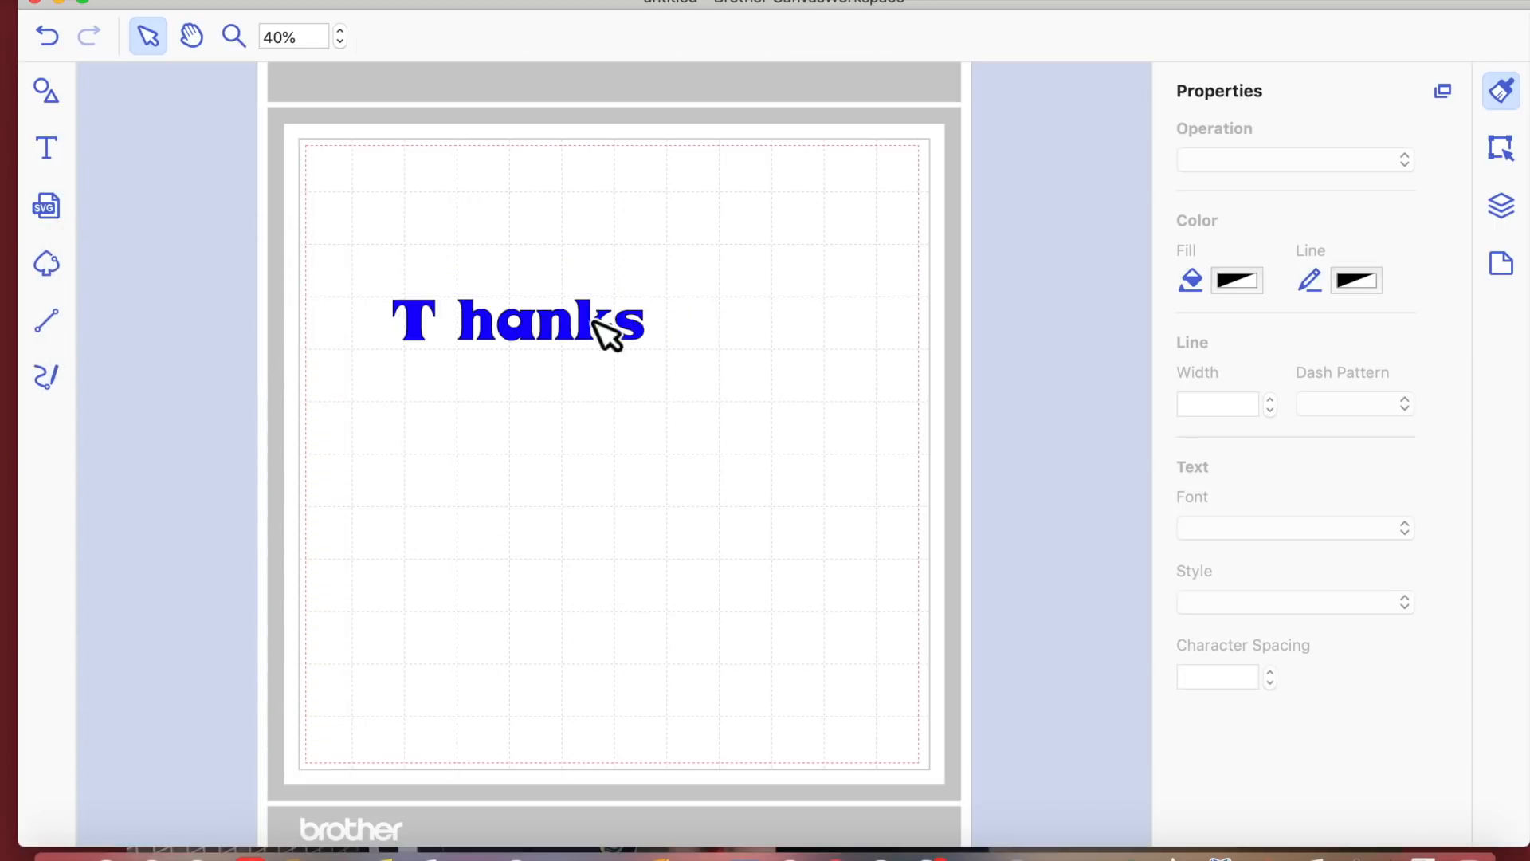
click(563, 331)
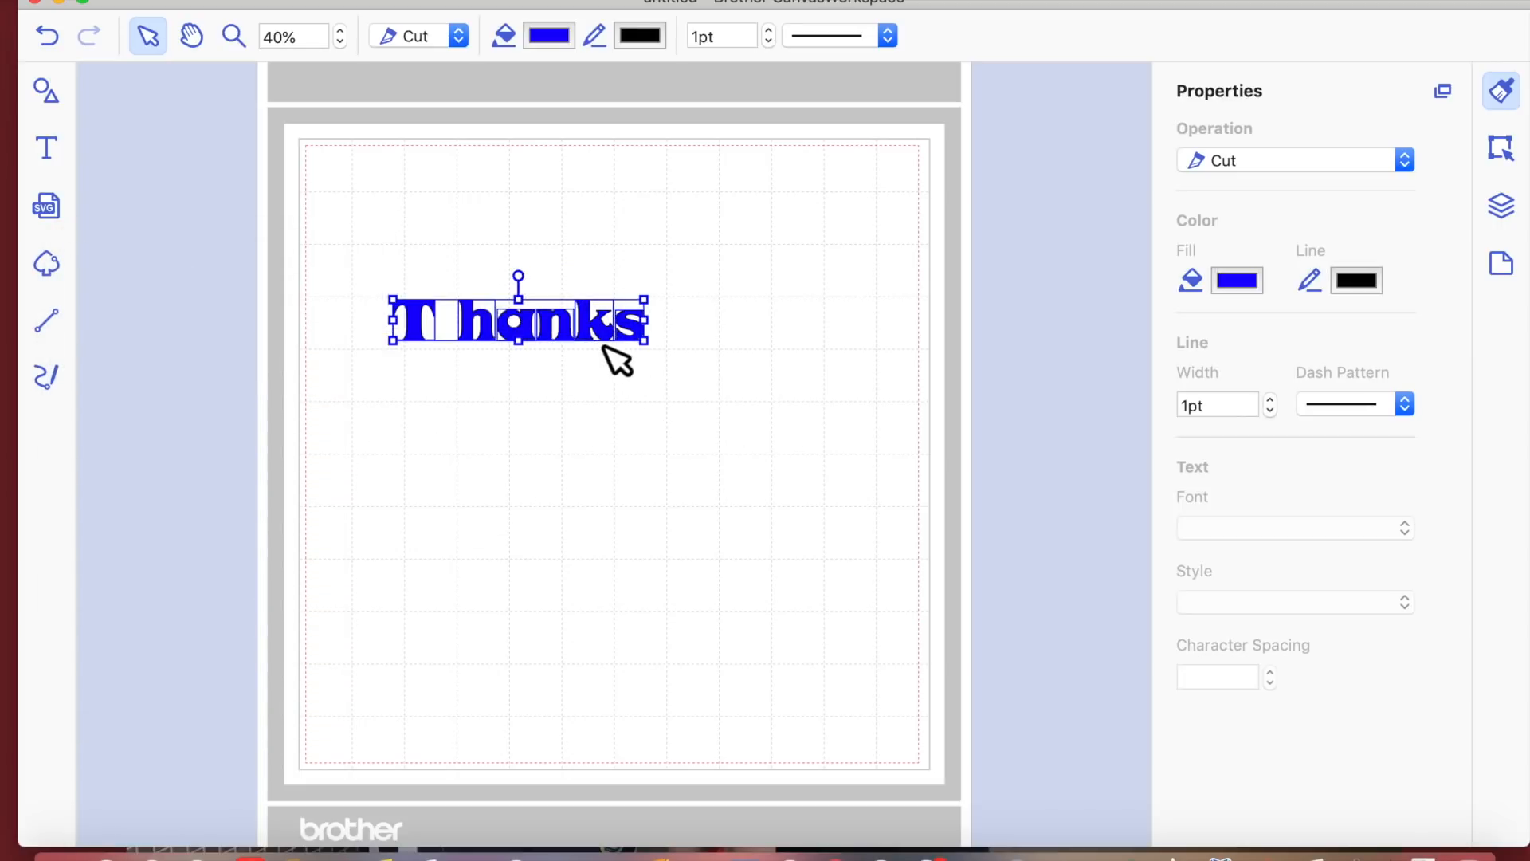
drag(647, 346, 840, 427)
click(634, 542)
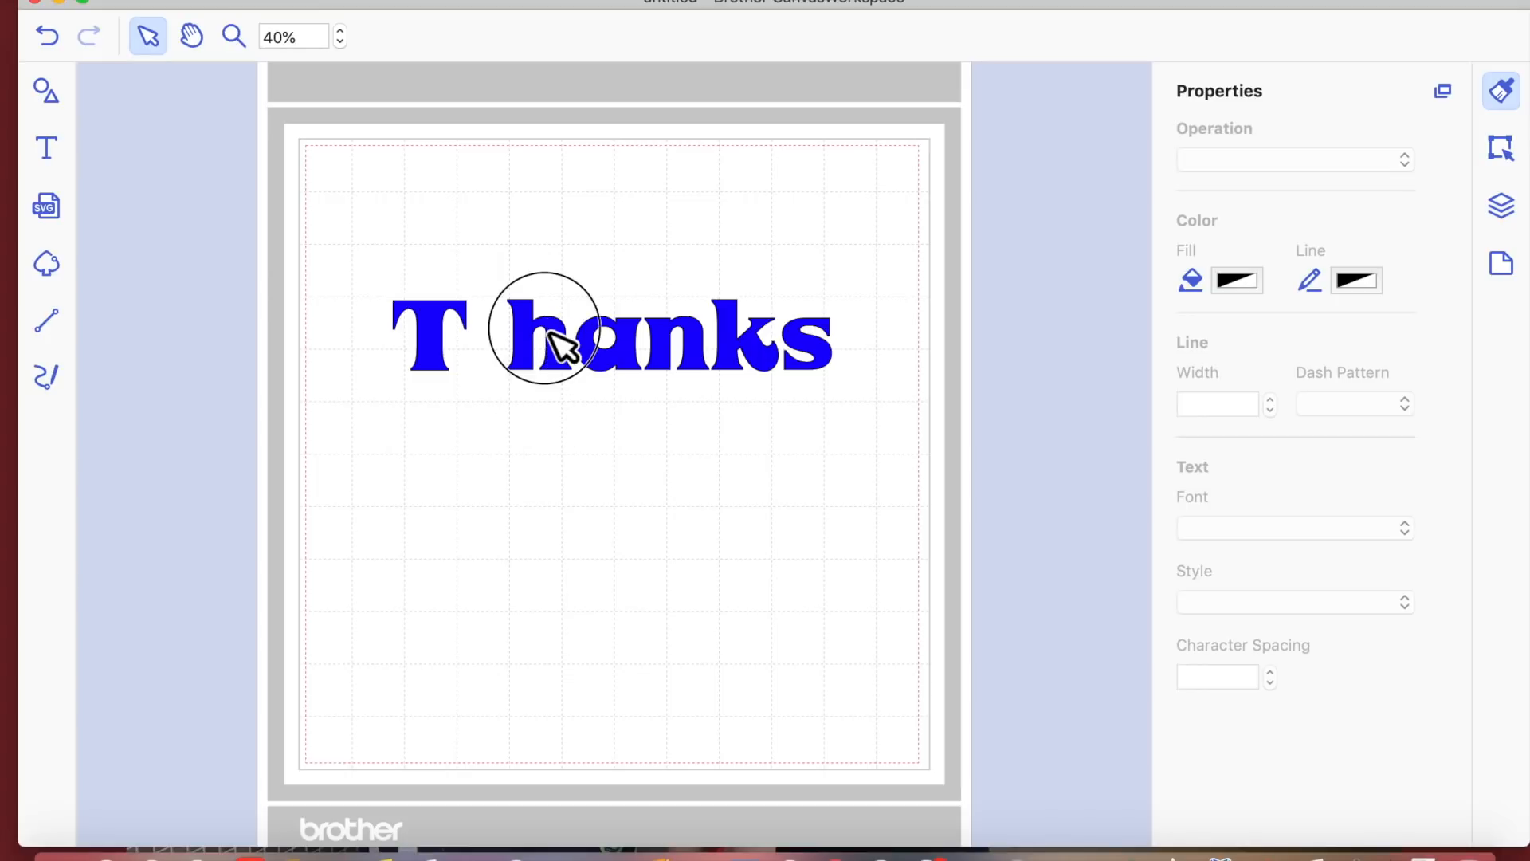
- Move the h against the T so they overlap and tilt it slightly counter-clockwise
drag(535, 330, 514, 333)
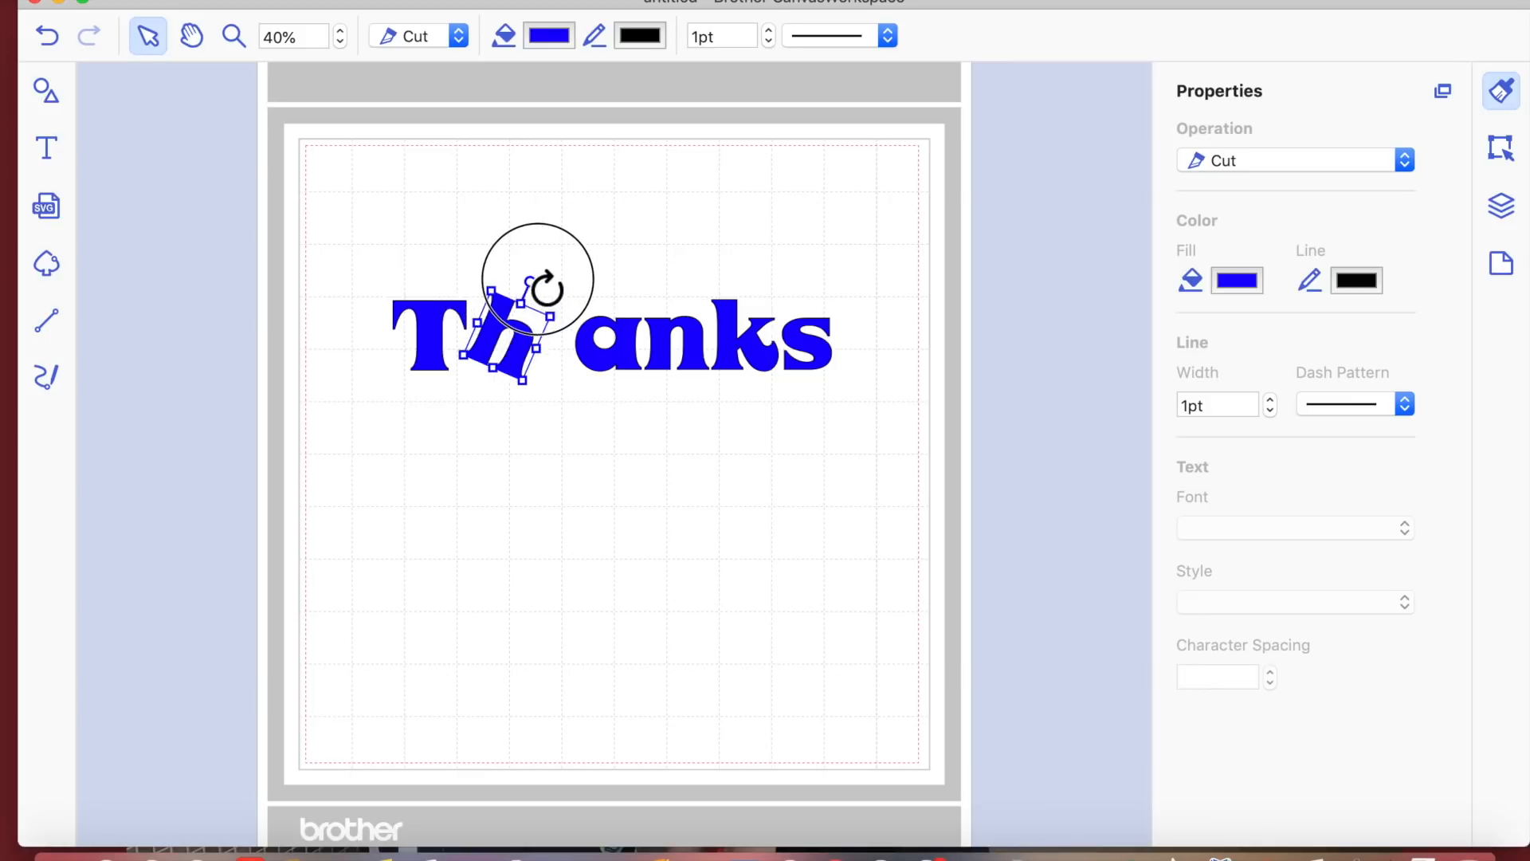
drag(535, 282, 514, 276)
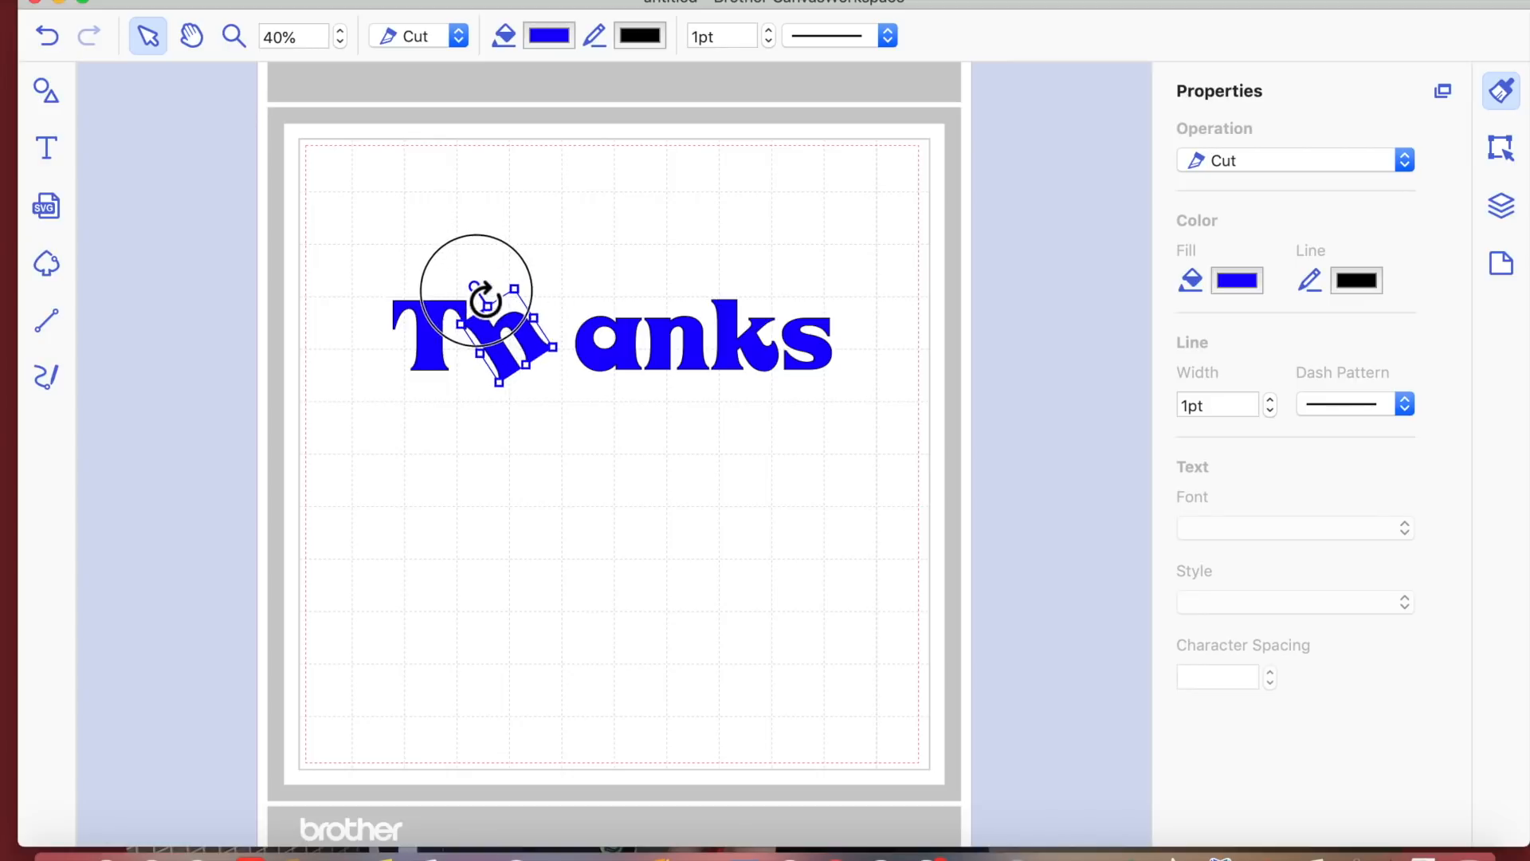
drag(561, 294, 512, 272)
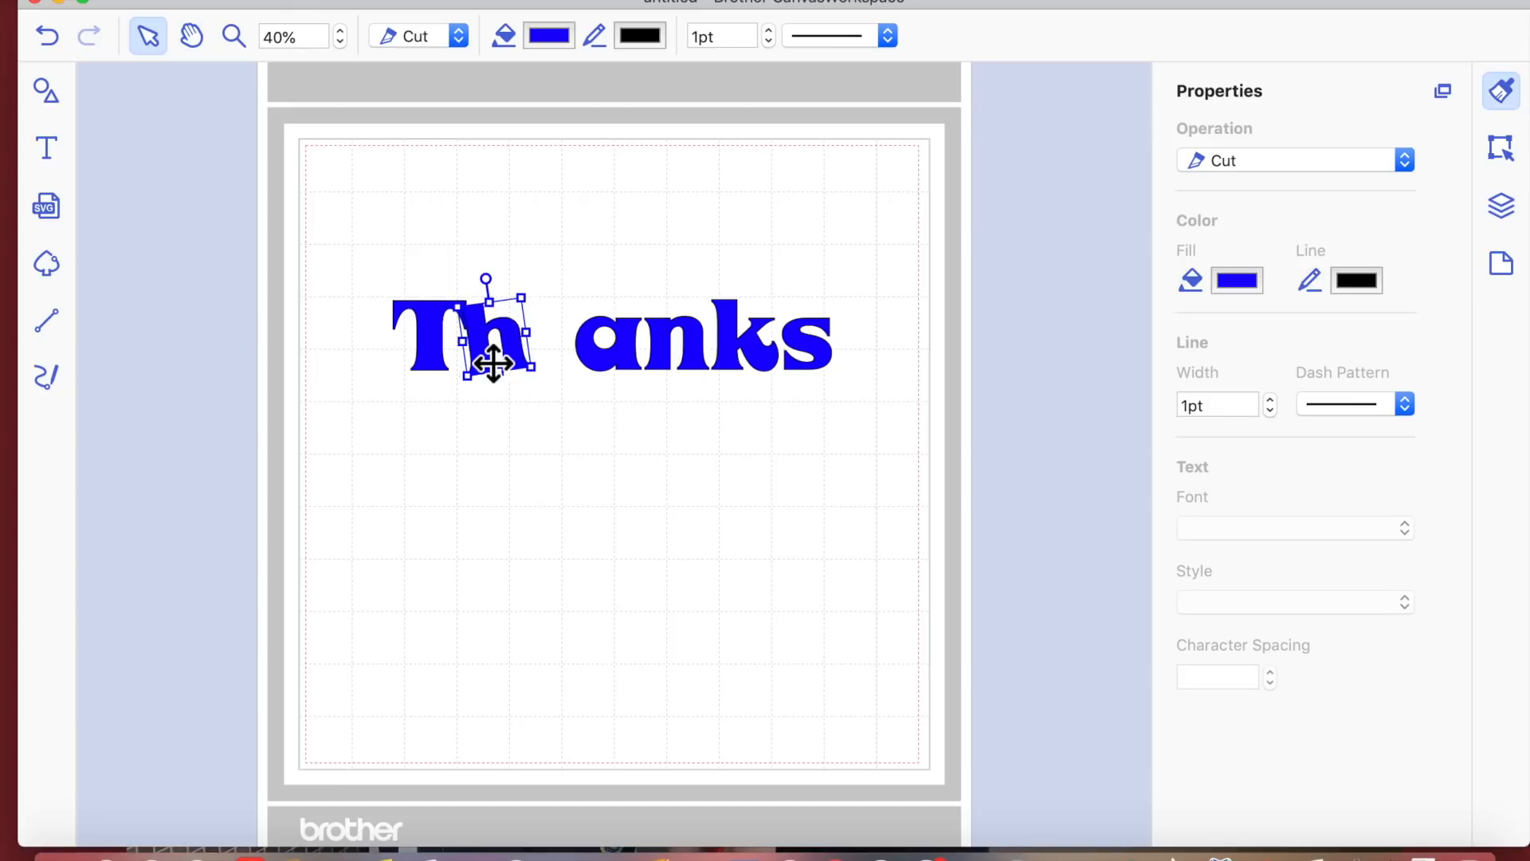
drag(491, 347, 488, 341)
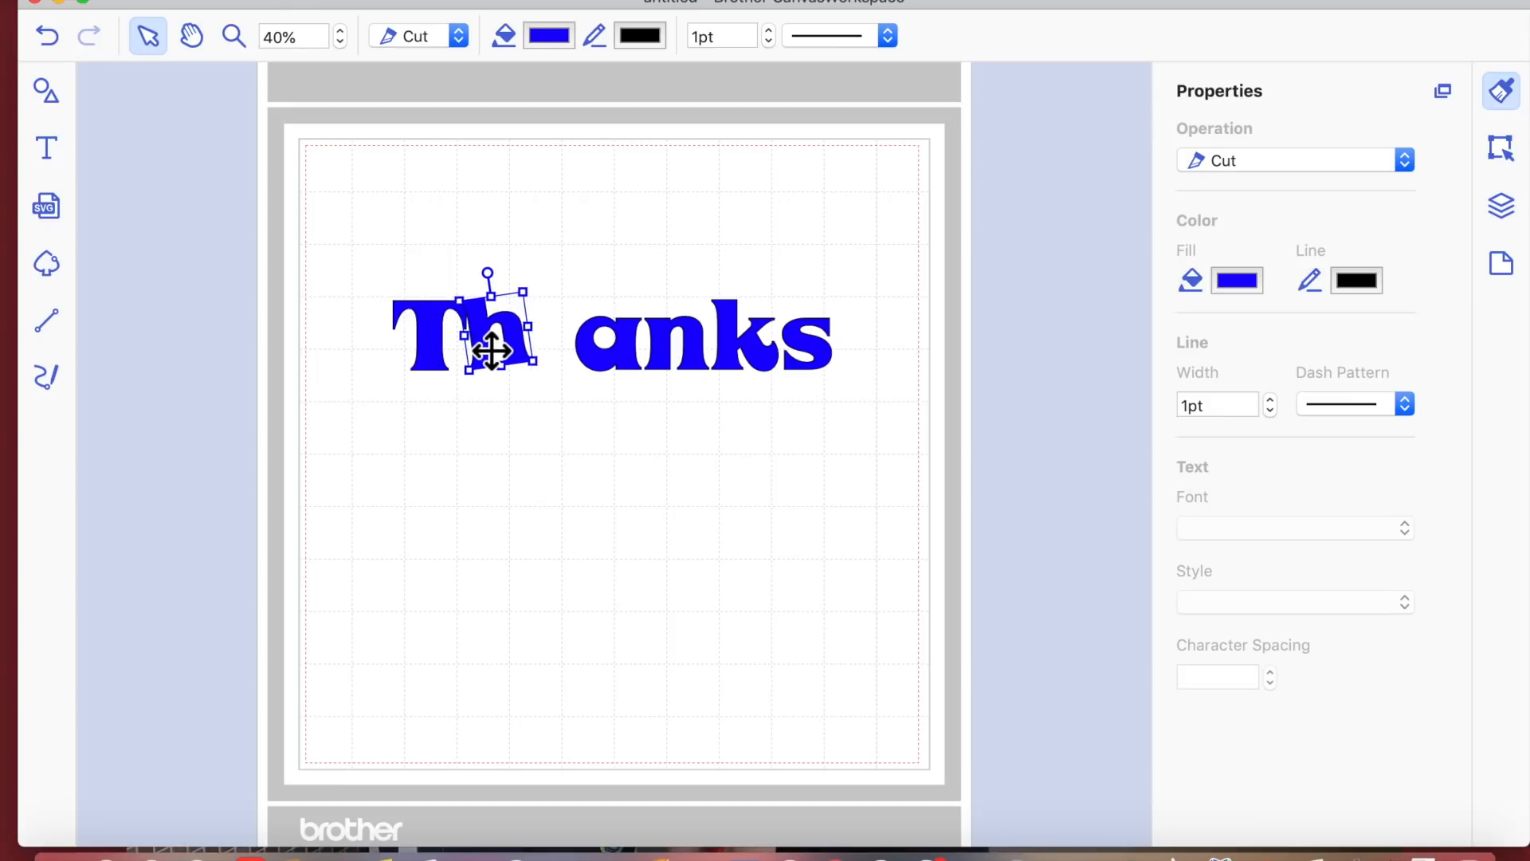
- Move the a to overlap the h, and place the n overlapping the a with a slight counter-clockwise tilt
click(625, 355)
drag(625, 356, 569, 353)
click(693, 513)
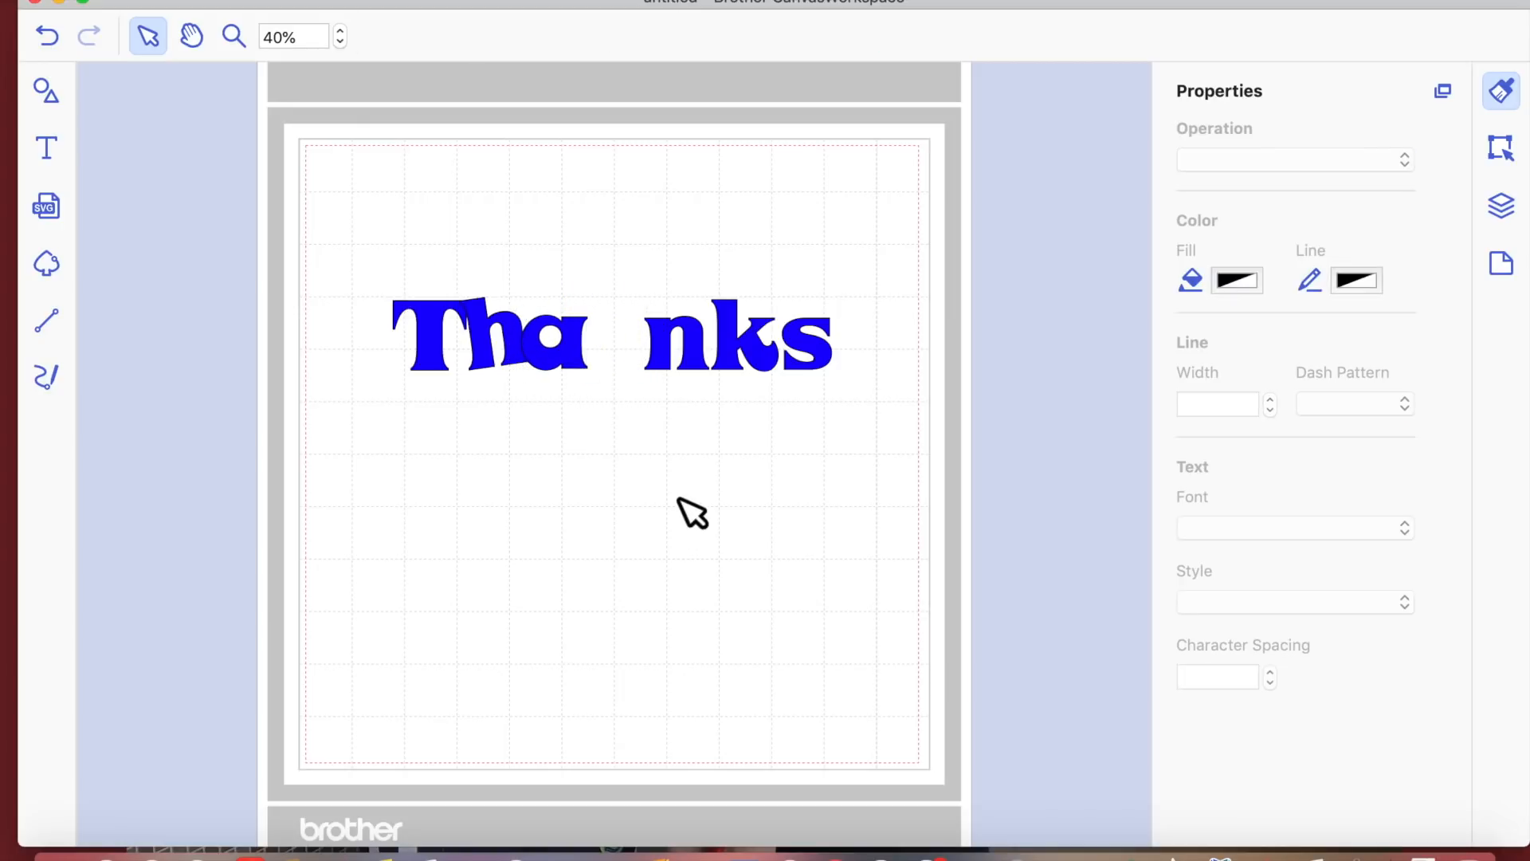
drag(679, 356, 620, 352)
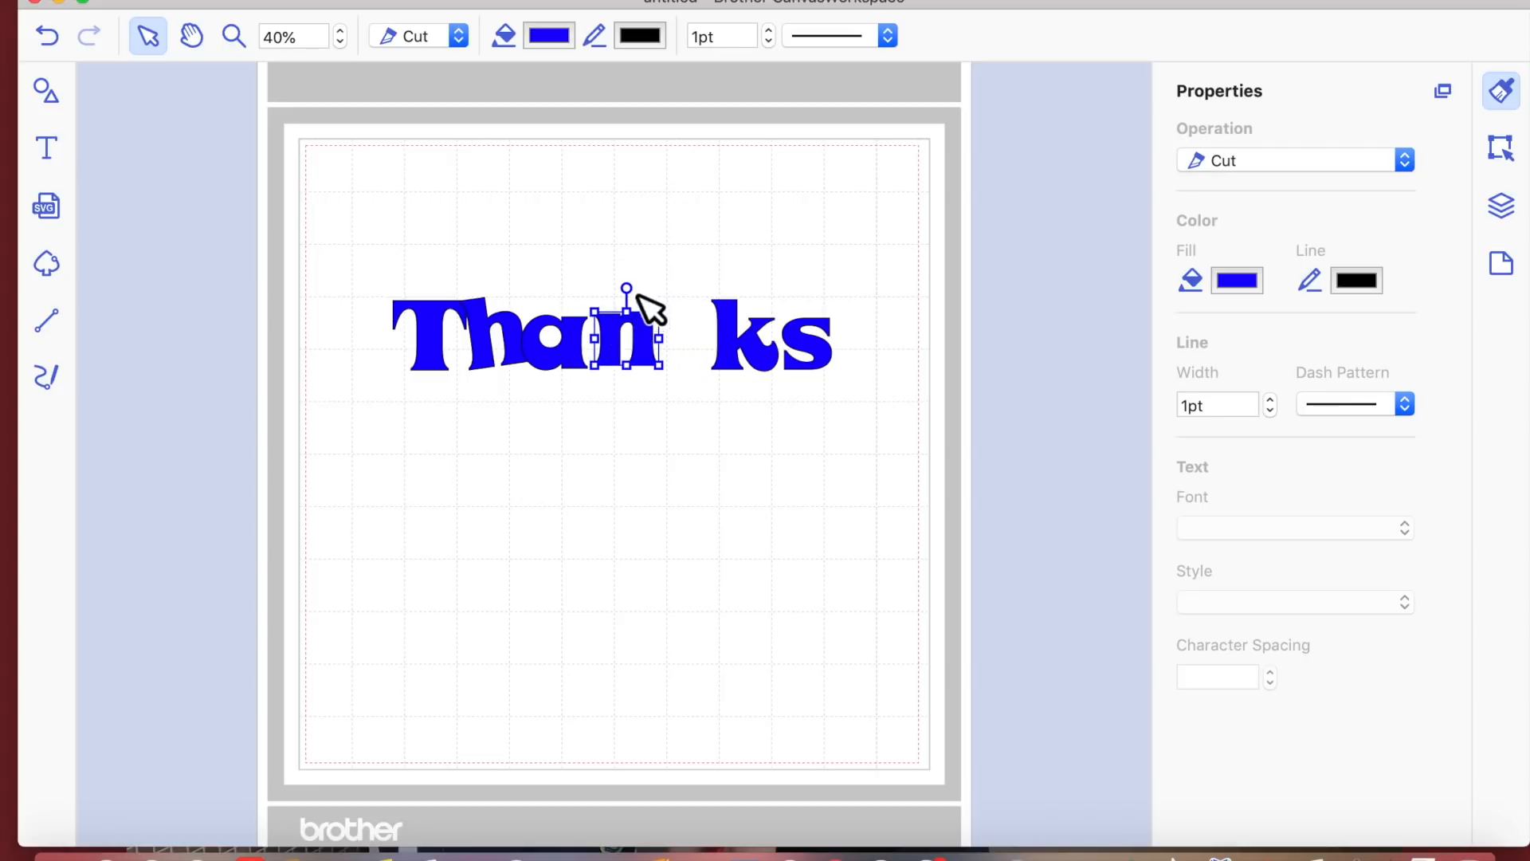
drag(635, 297, 639, 329)
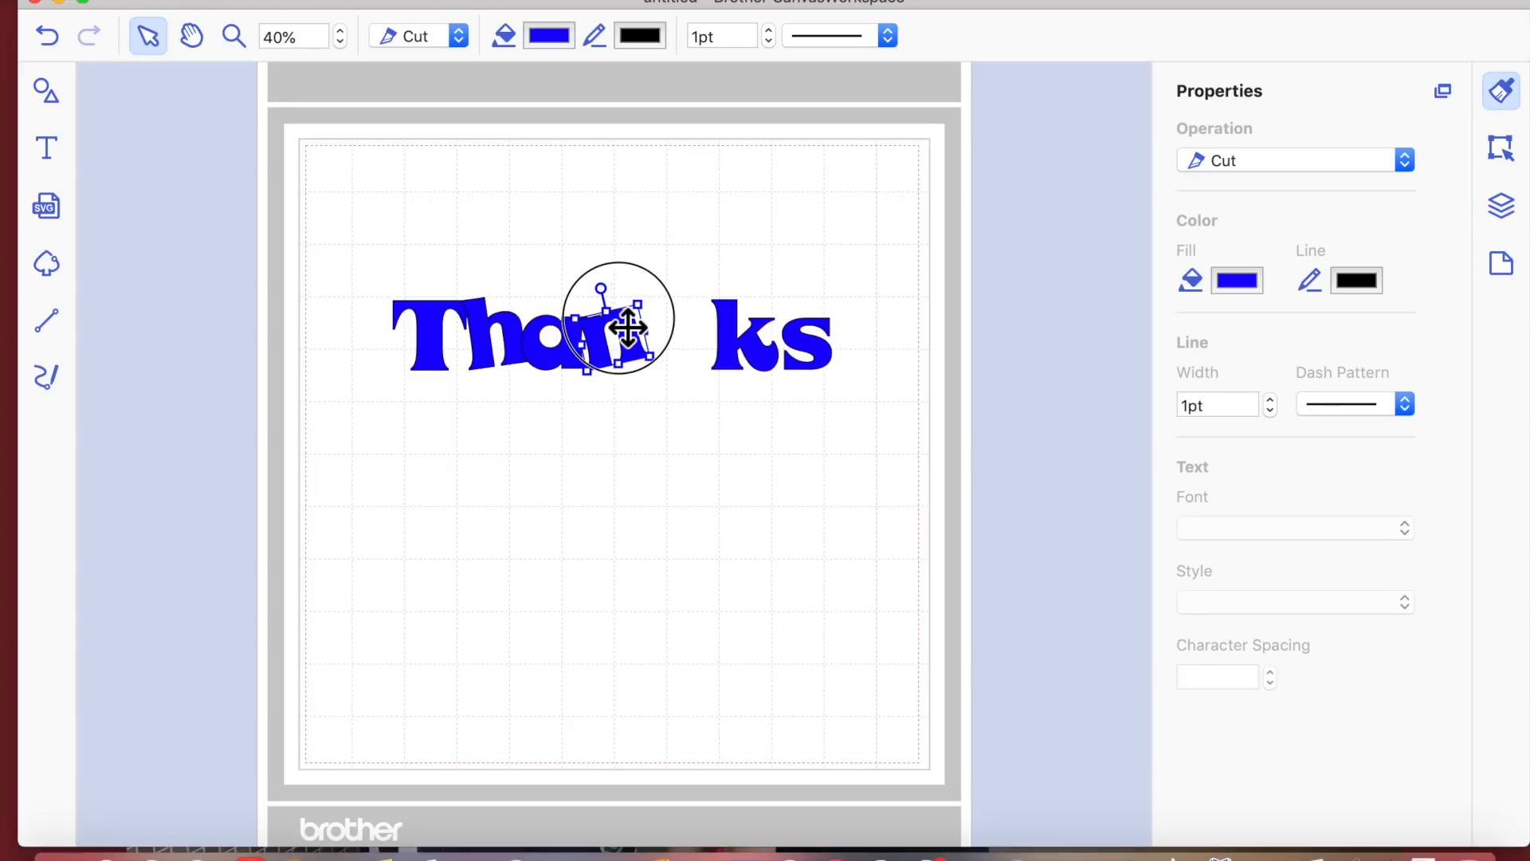
click(679, 424)
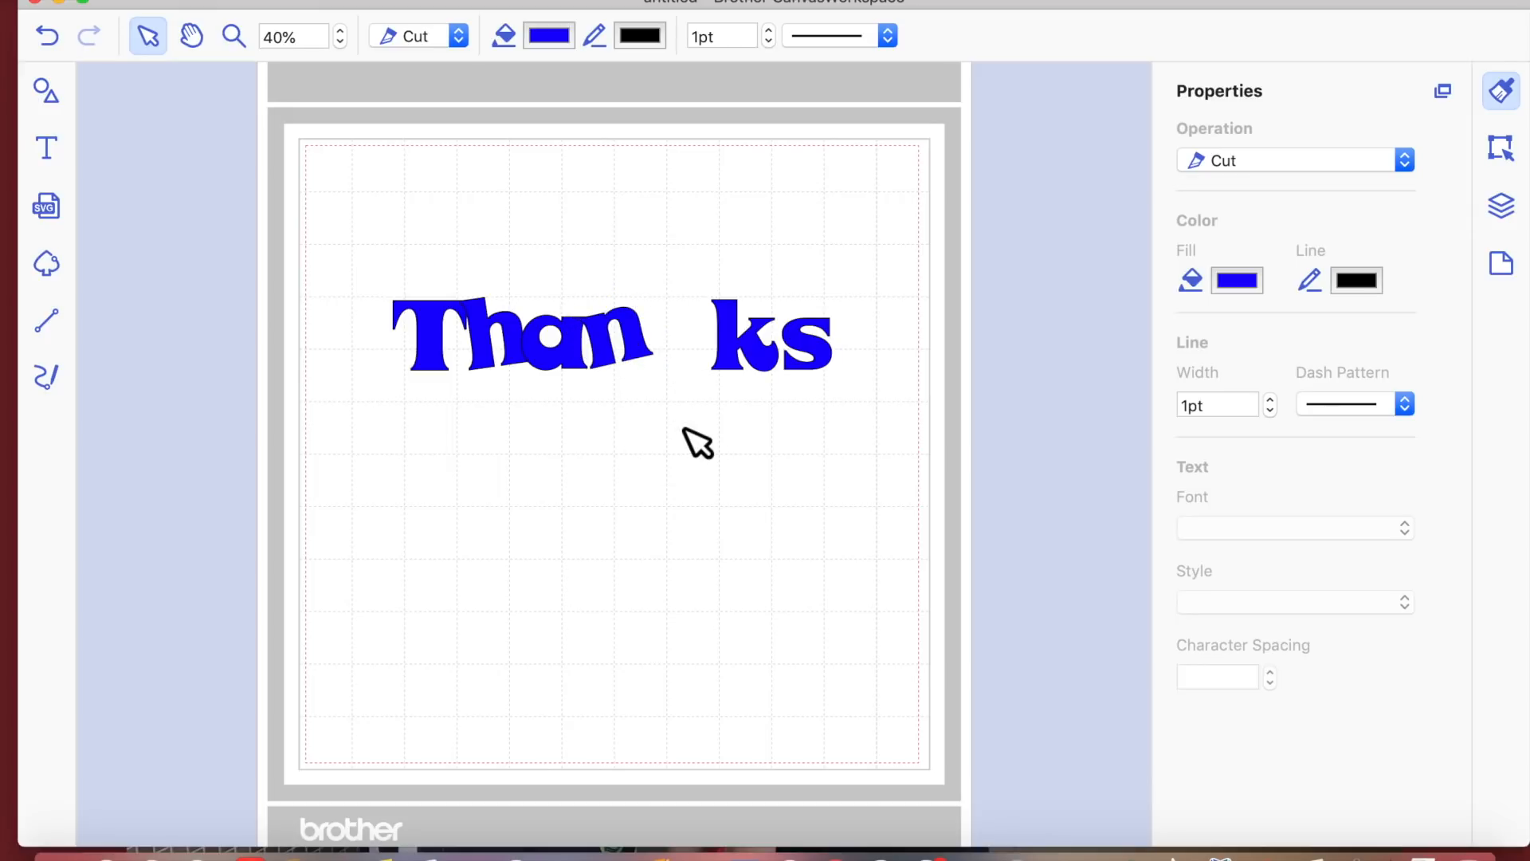
- Tilt the k and the s slightly clockwise and move each one left to overlap the letter before it
click(737, 344)
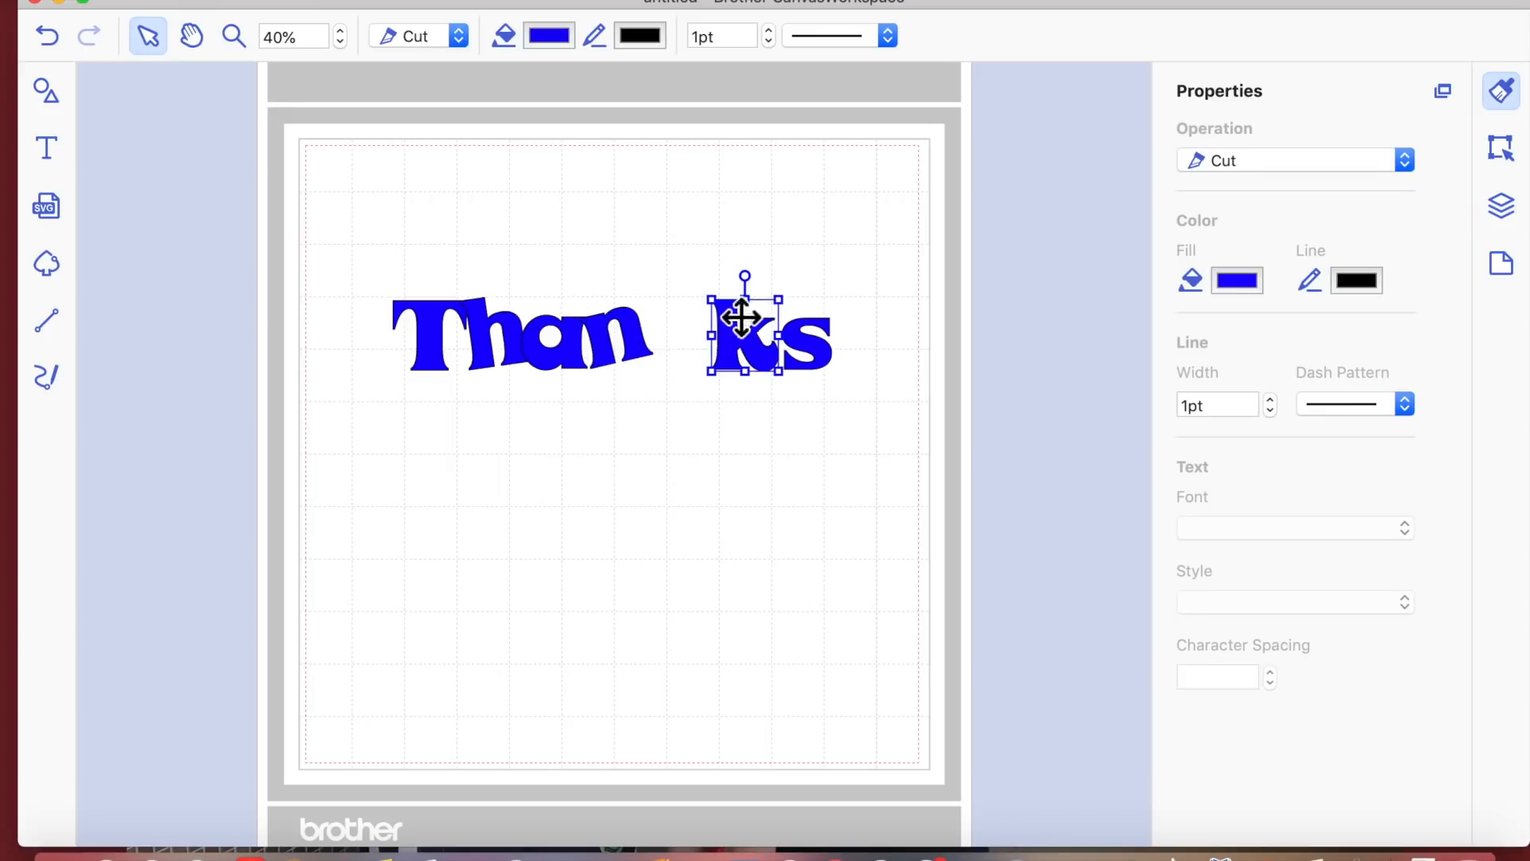
drag(754, 277, 692, 334)
click(704, 449)
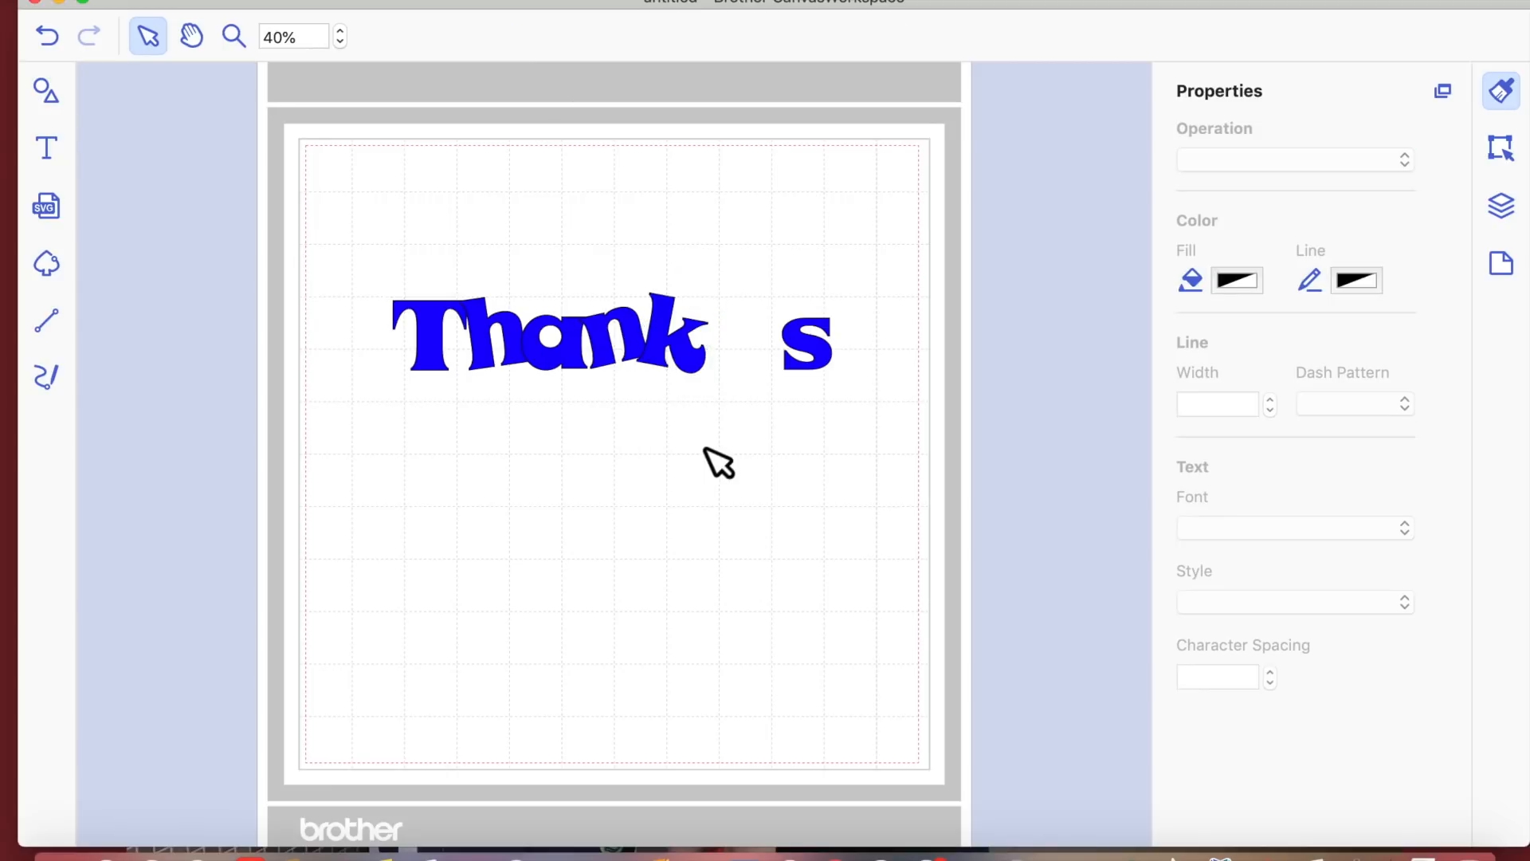
click(809, 353)
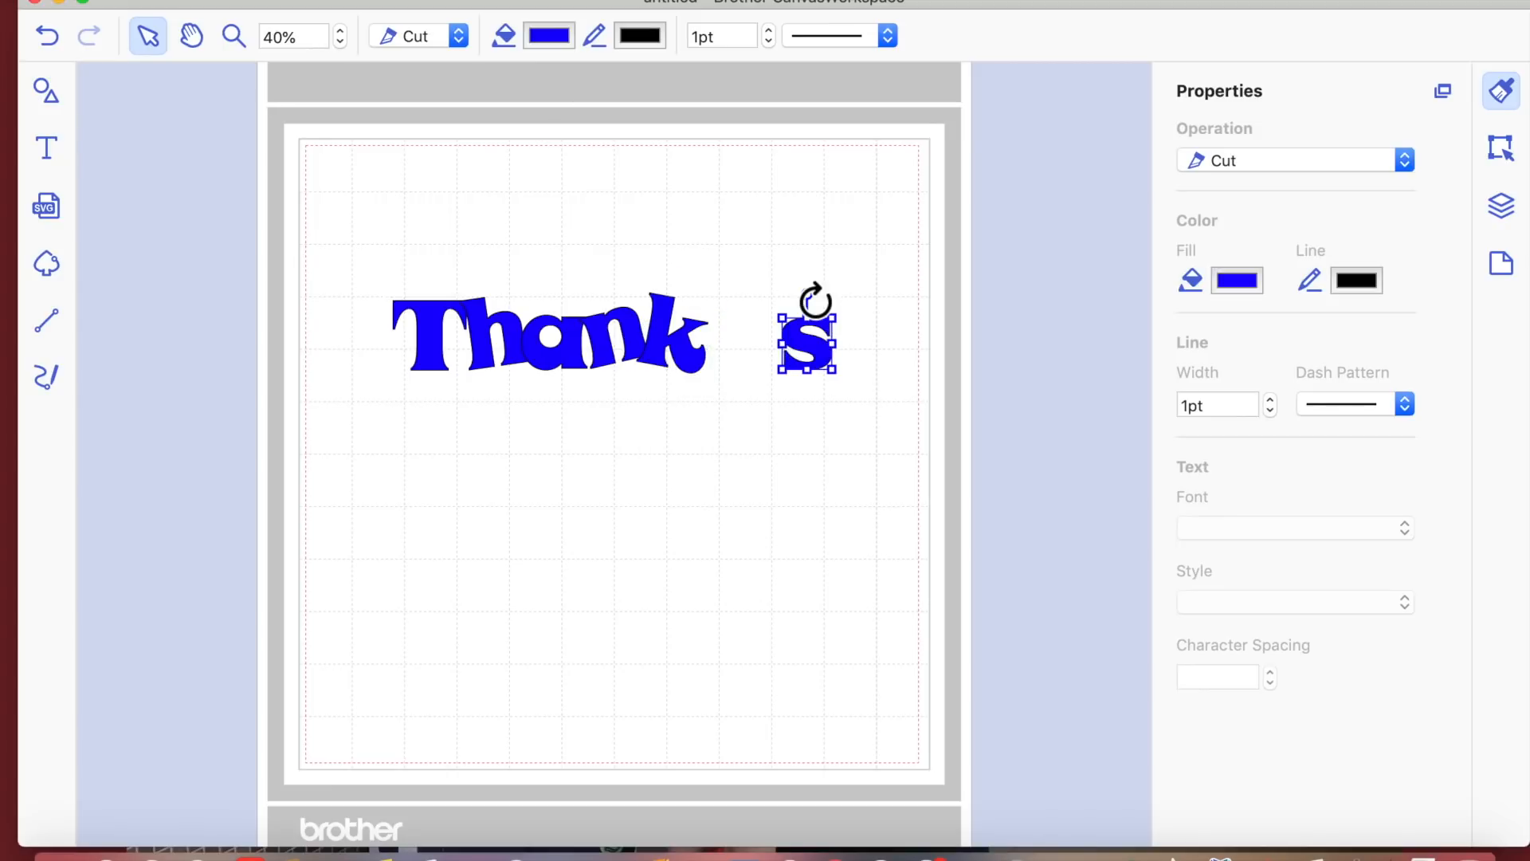
drag(807, 299, 738, 347)
click(703, 561)
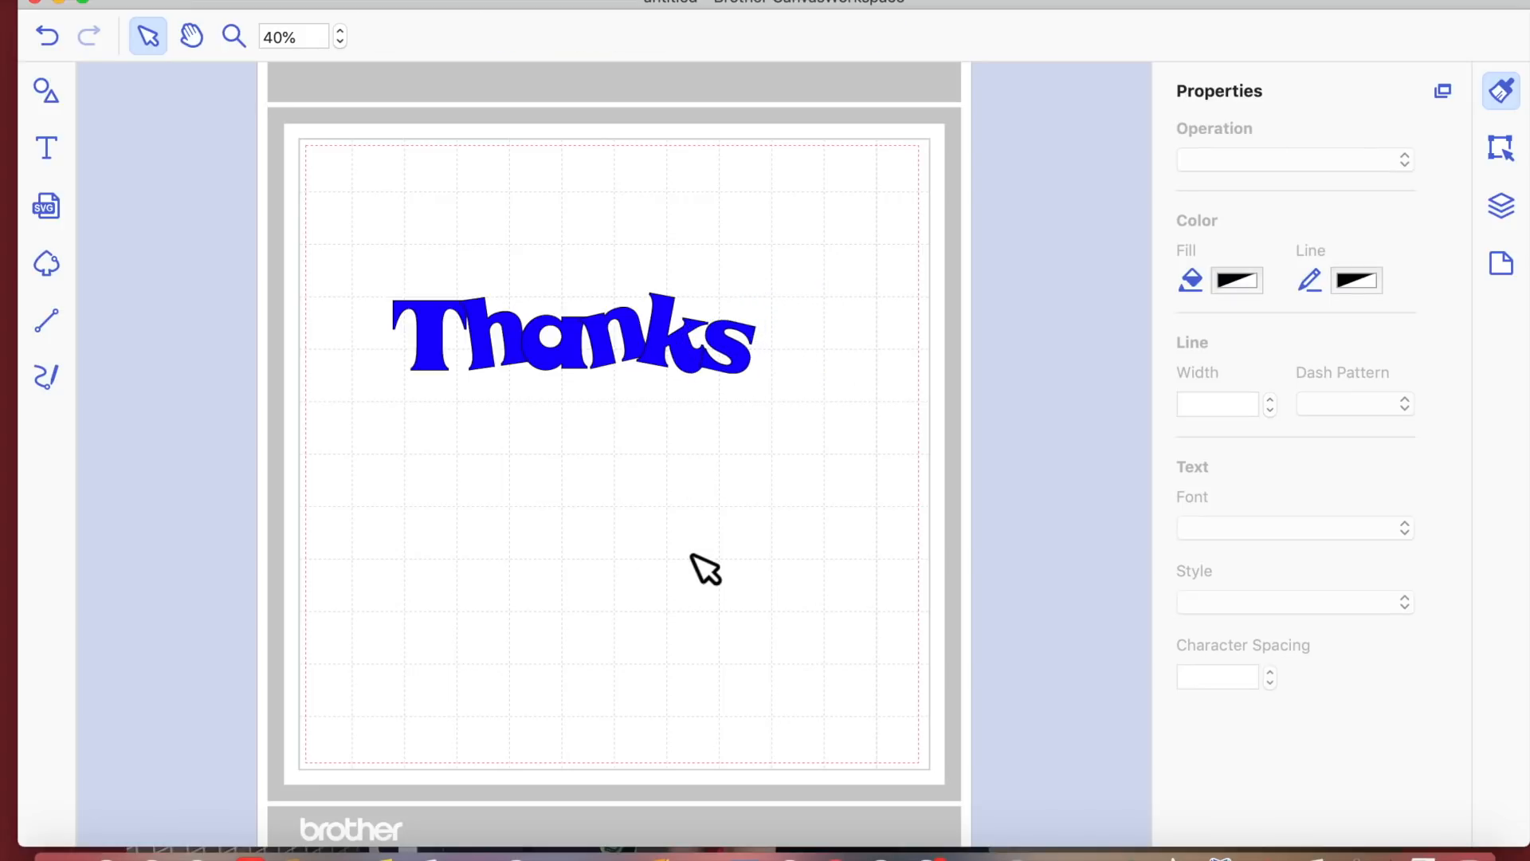
- Examine the overlaps between the Thanks letters at close range, ending with the whole word in view at 100% zoom
click(340, 32)
click(234, 36)
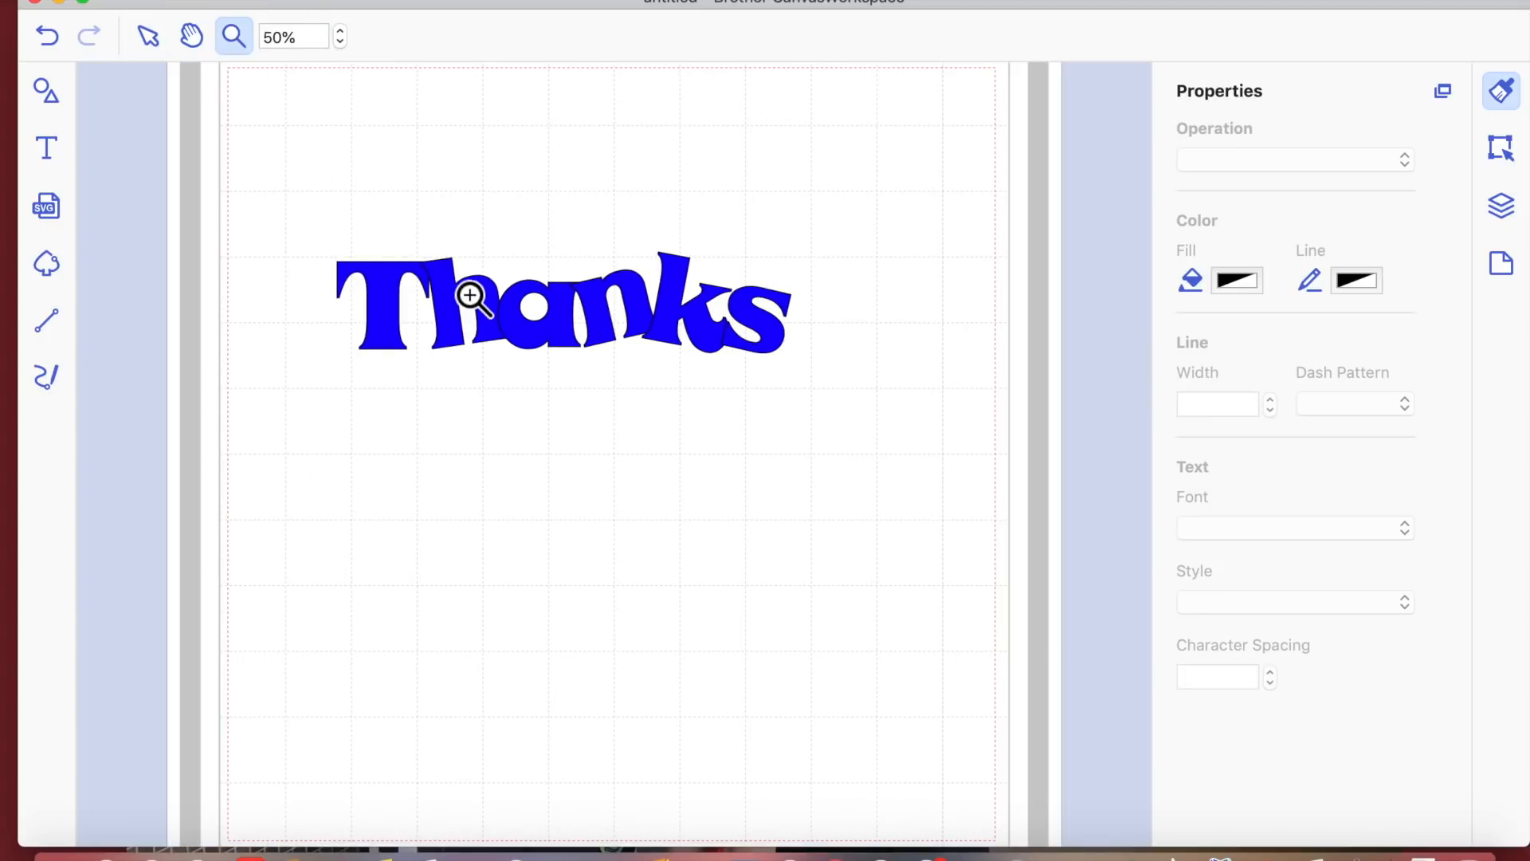
click(471, 297)
scroll(677, 591, right, 5)
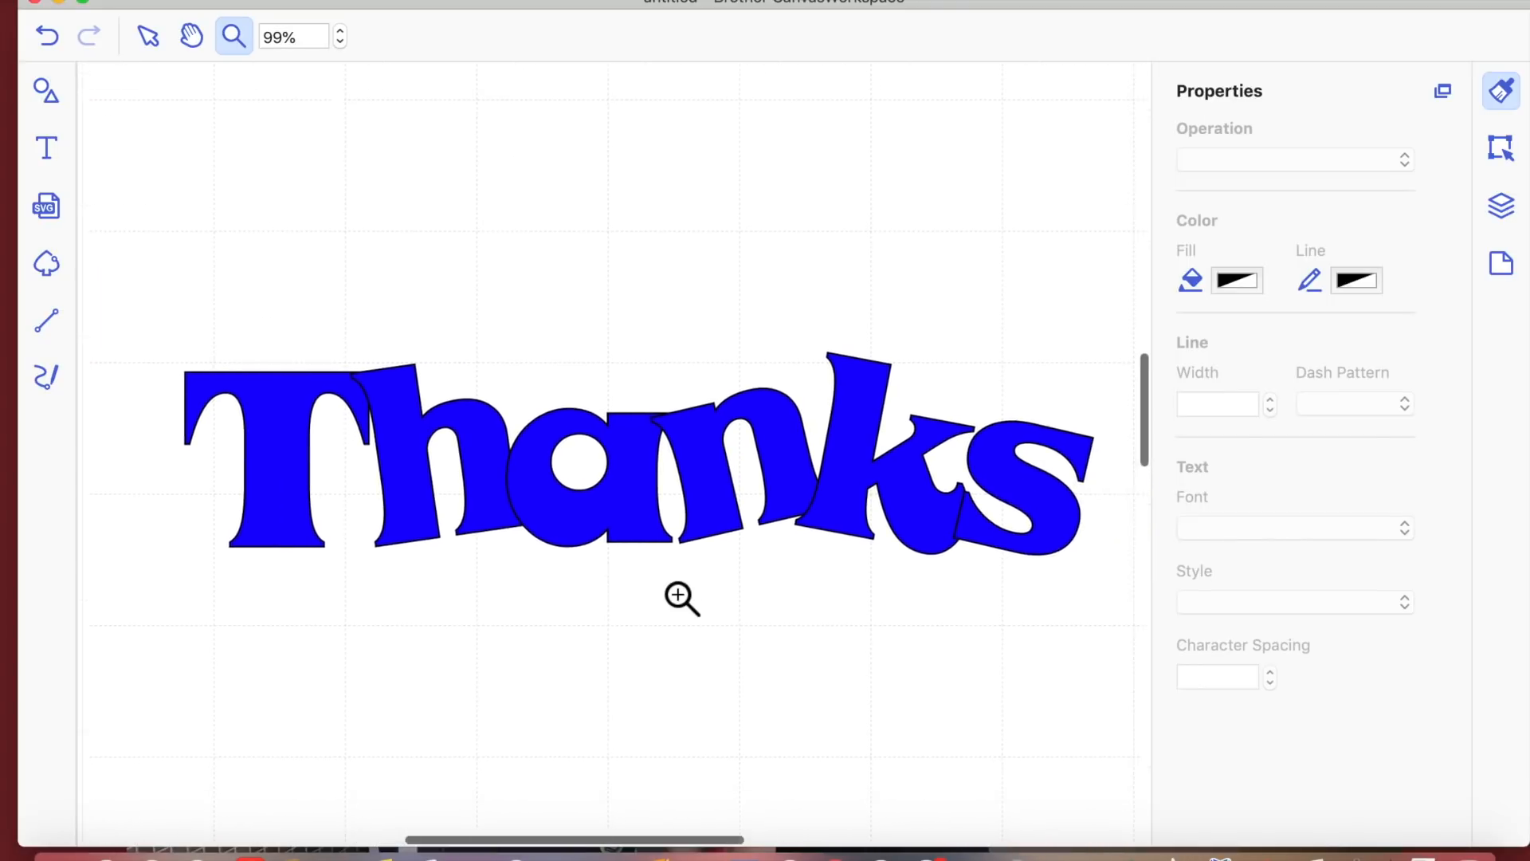
scroll(679, 596, down, 4)
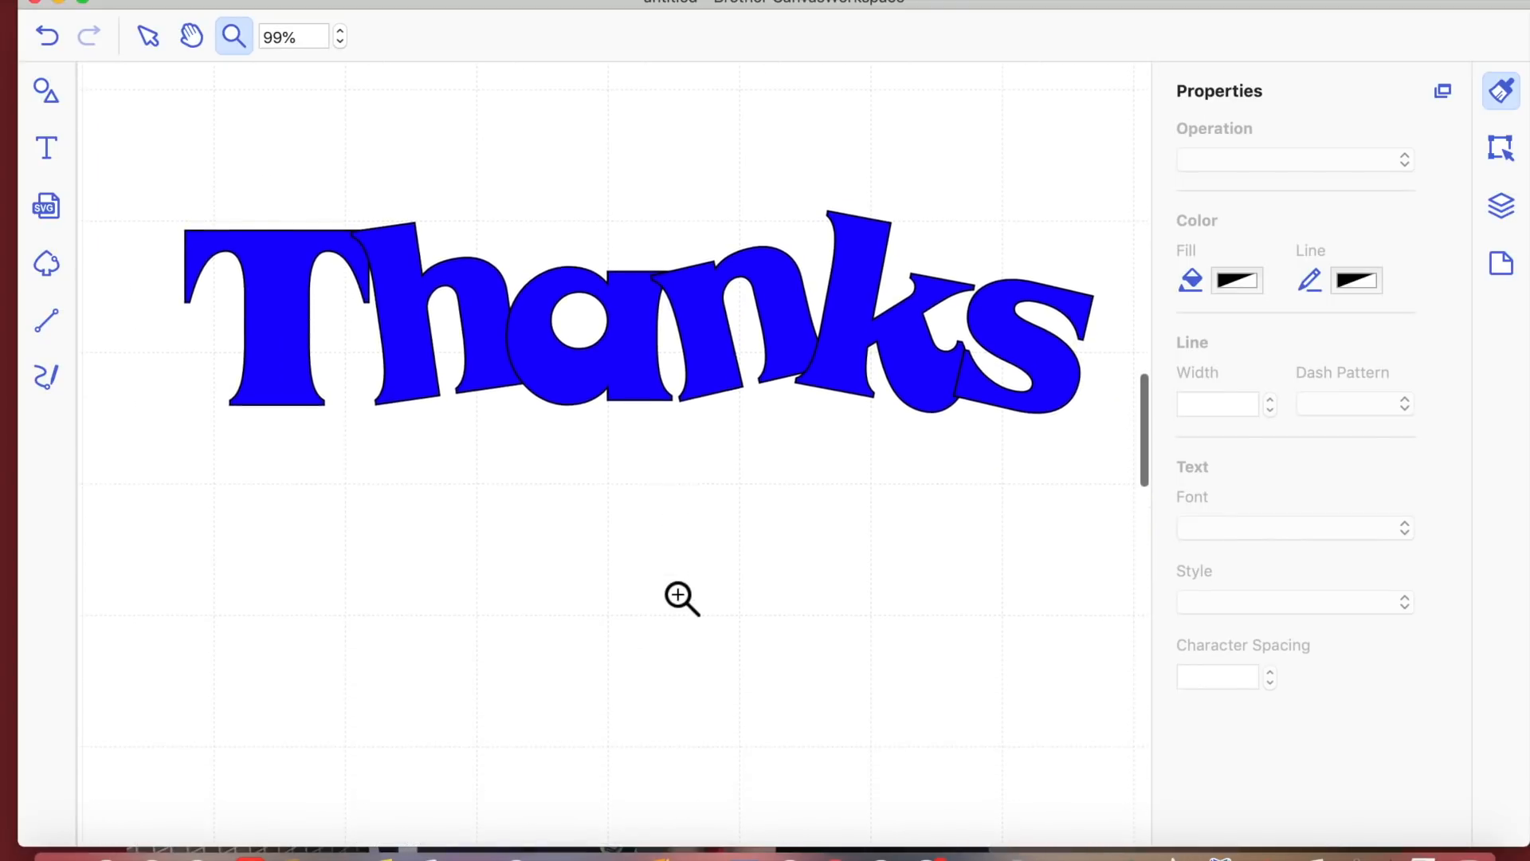
click(144, 36)
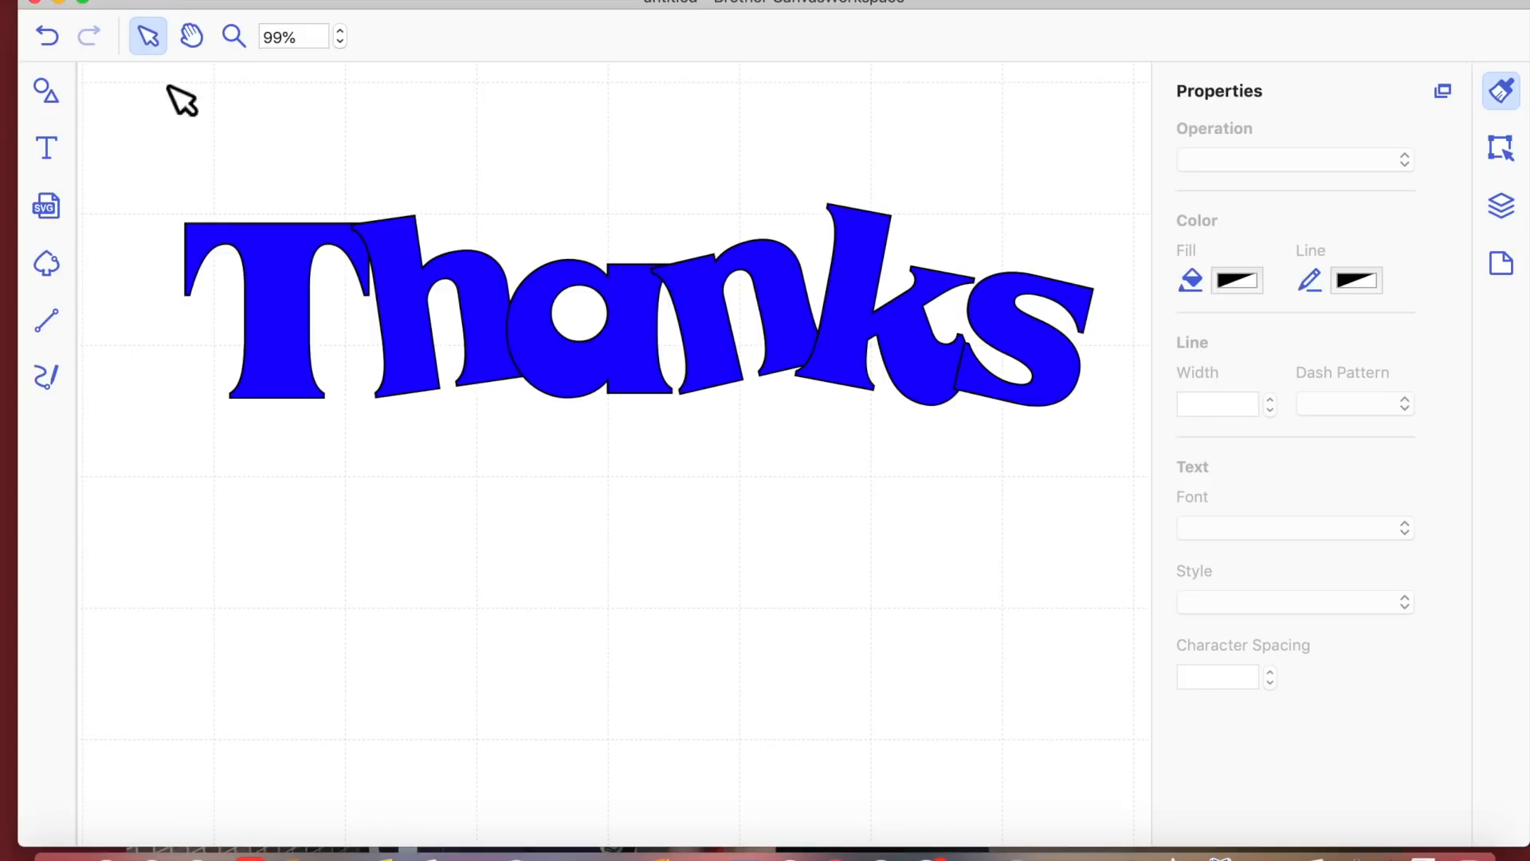
click(192, 35)
drag(369, 138, 335, 185)
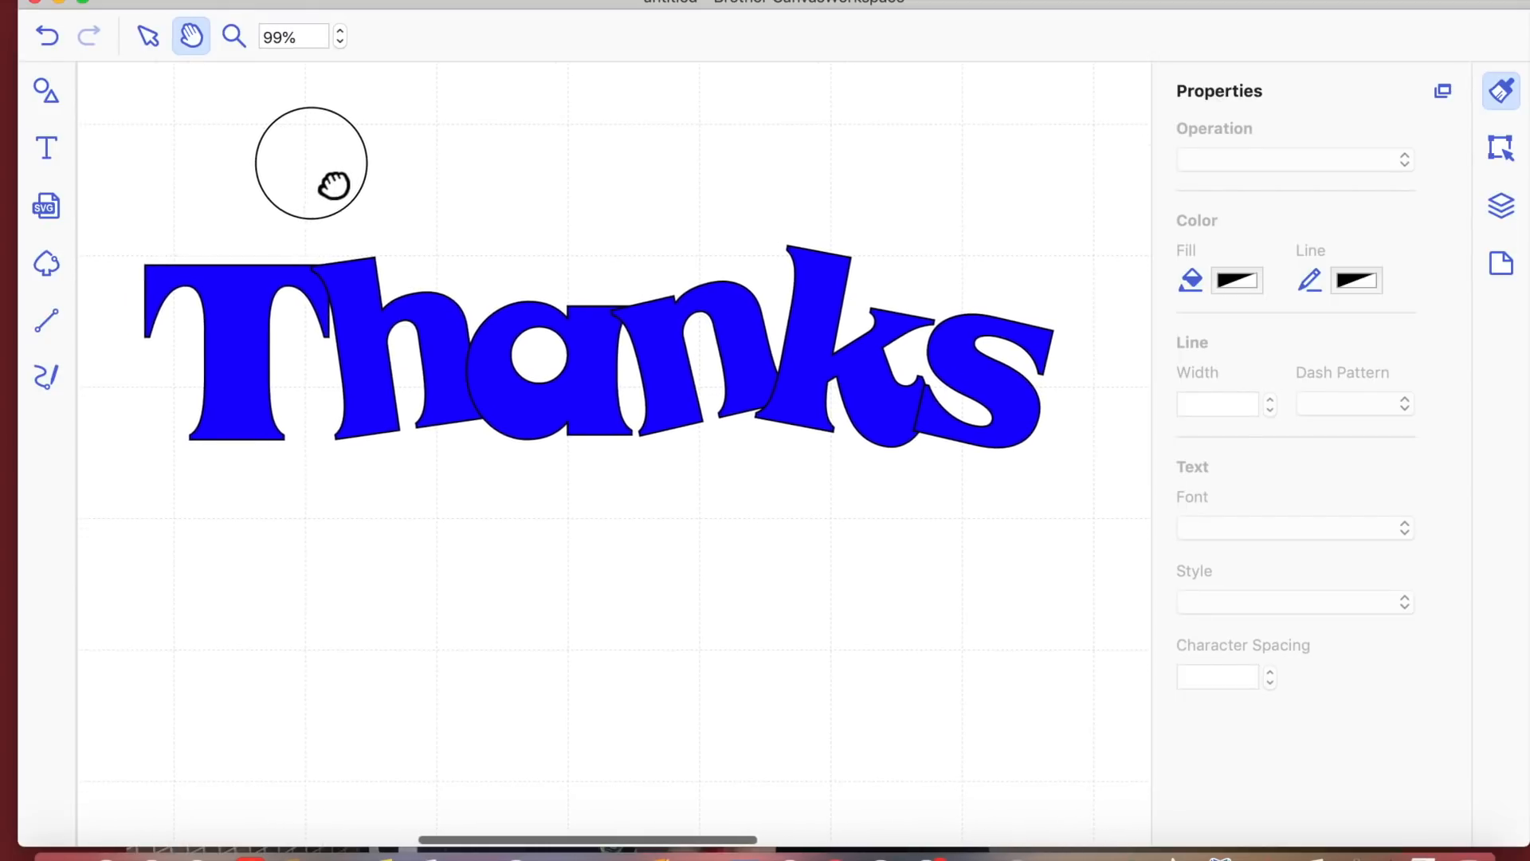
click(232, 37)
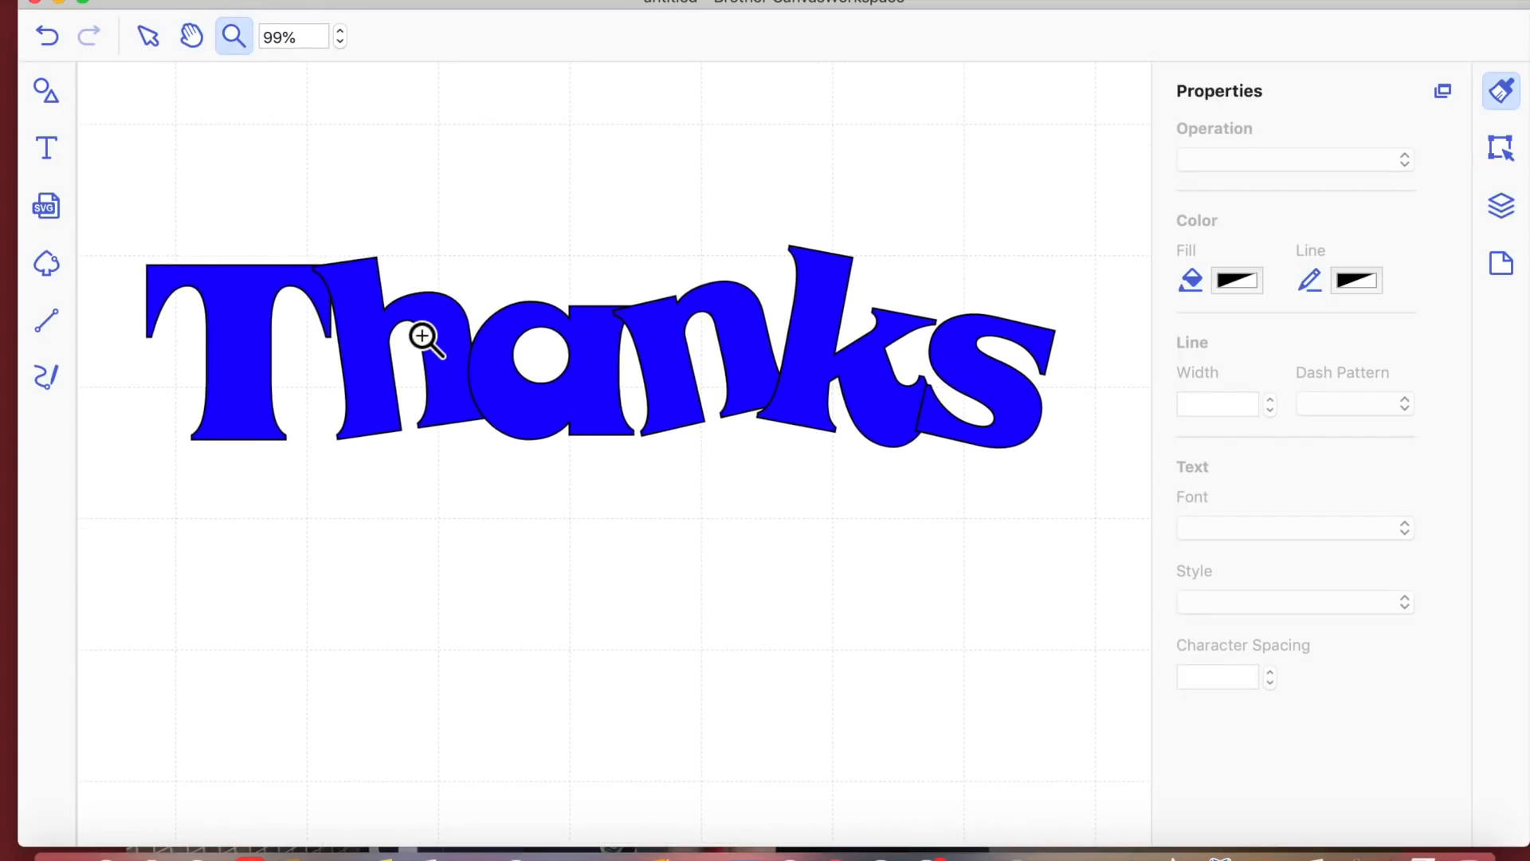
click(478, 358)
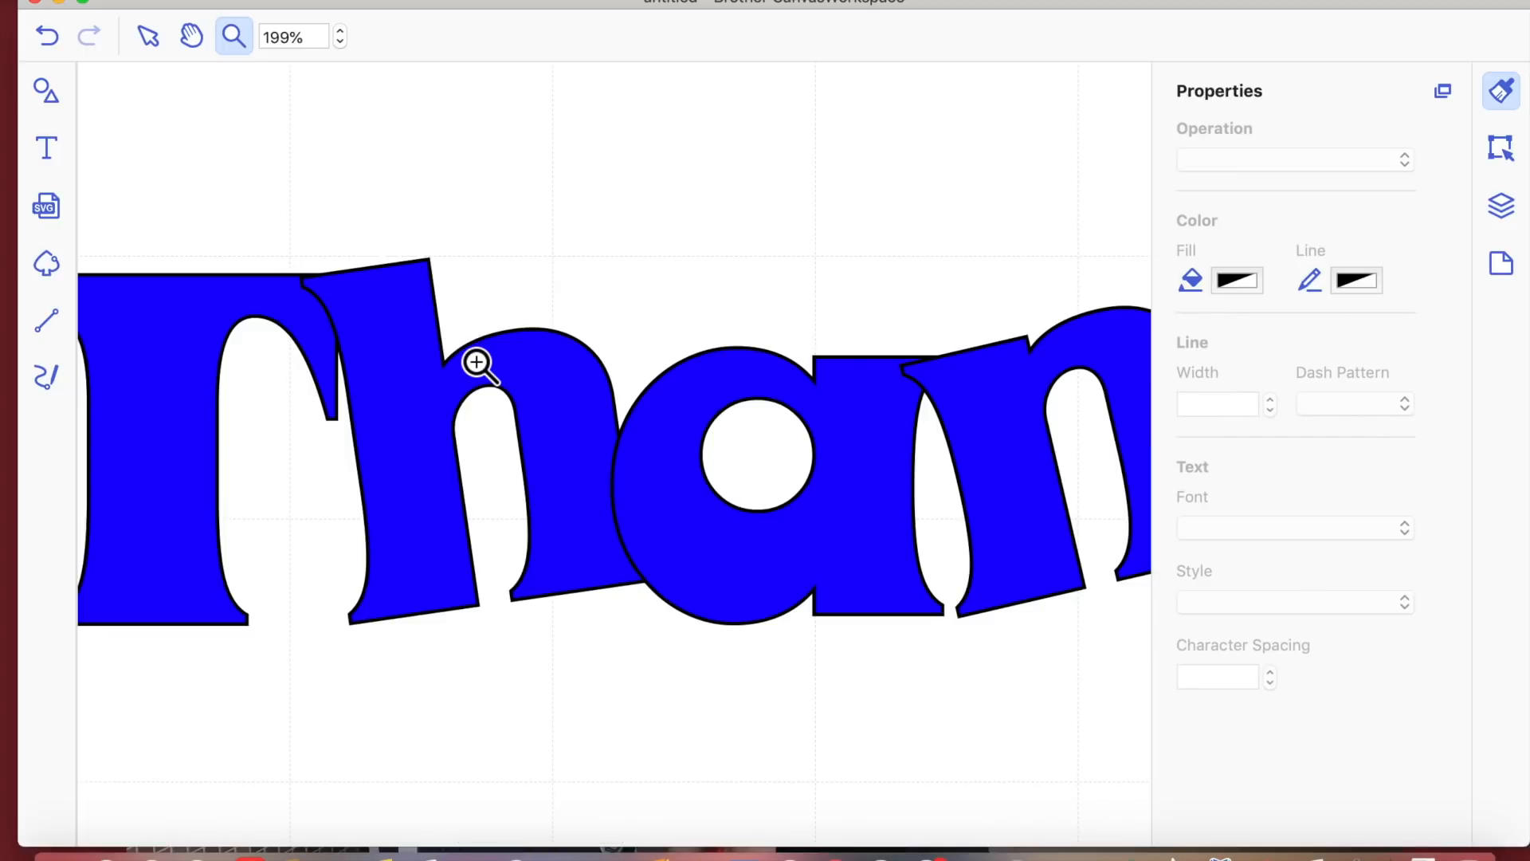
click(340, 41)
click(340, 42)
click(341, 41)
click(340, 42)
click(340, 42)
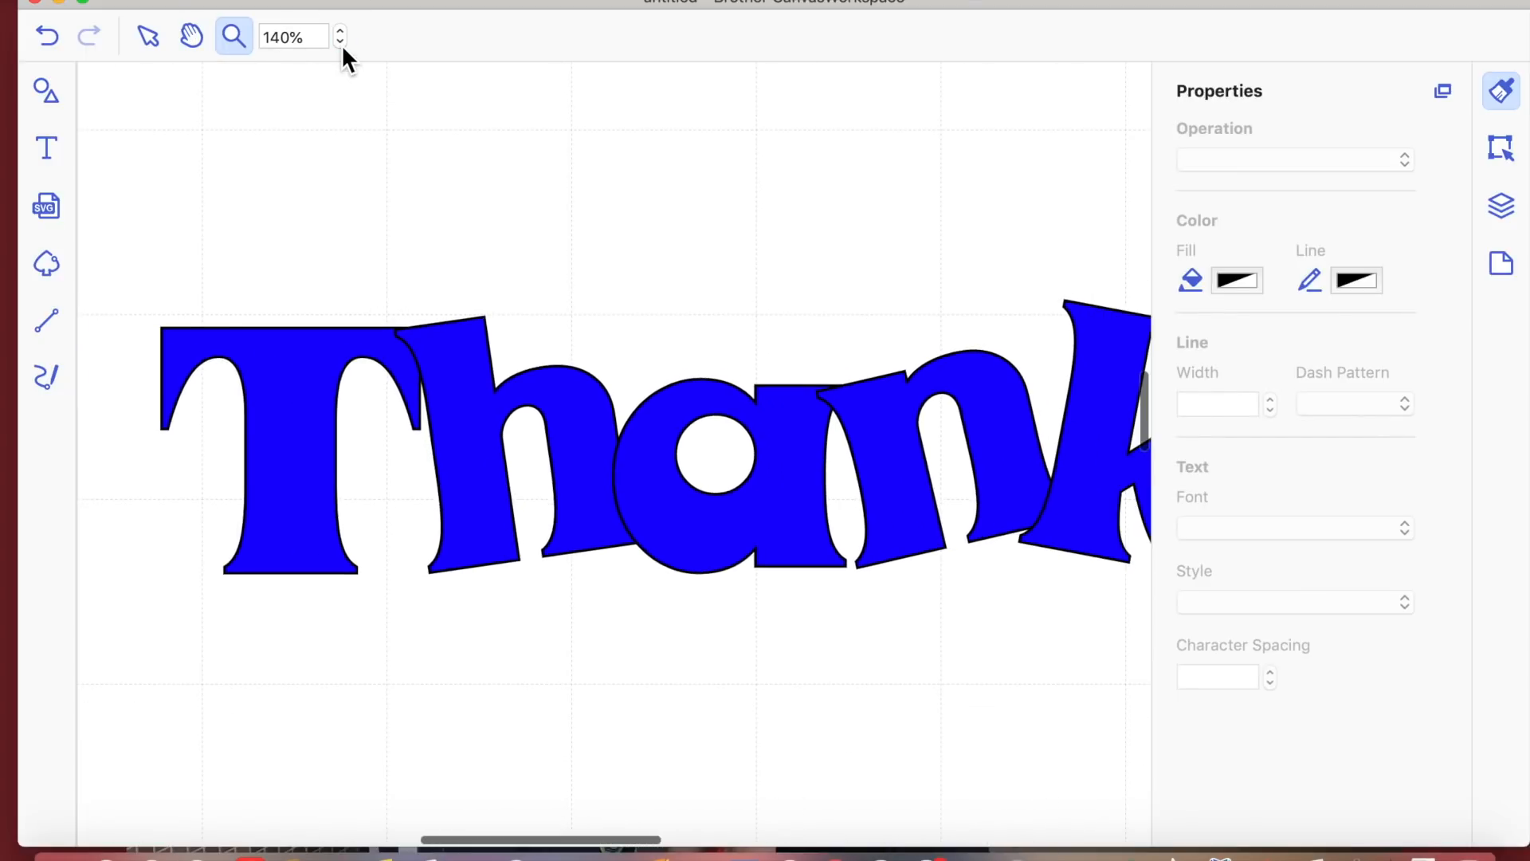
click(340, 41)
scroll(465, 226, right, 3)
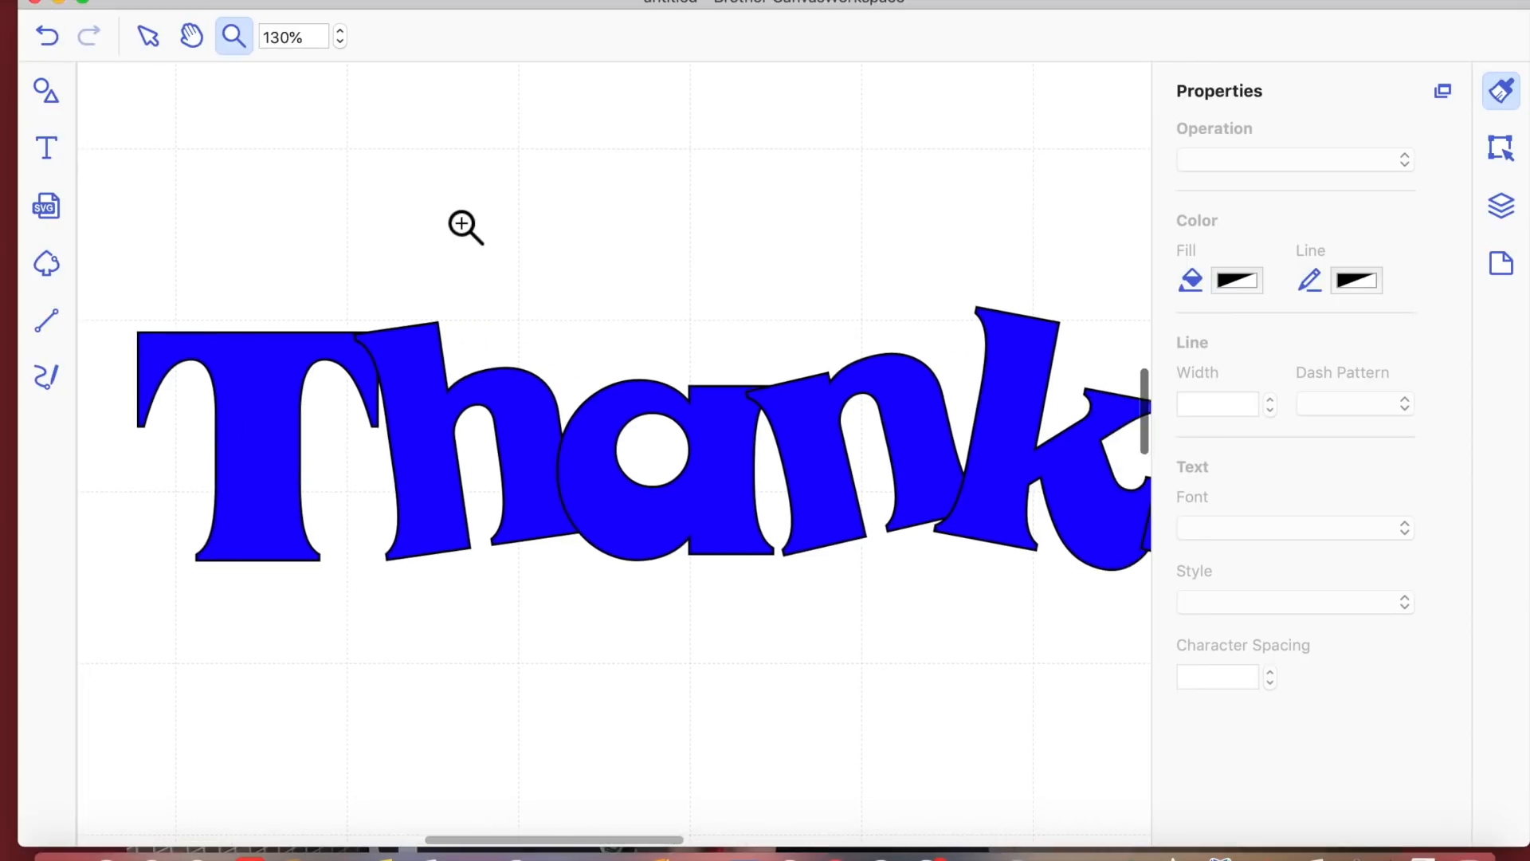
click(340, 41)
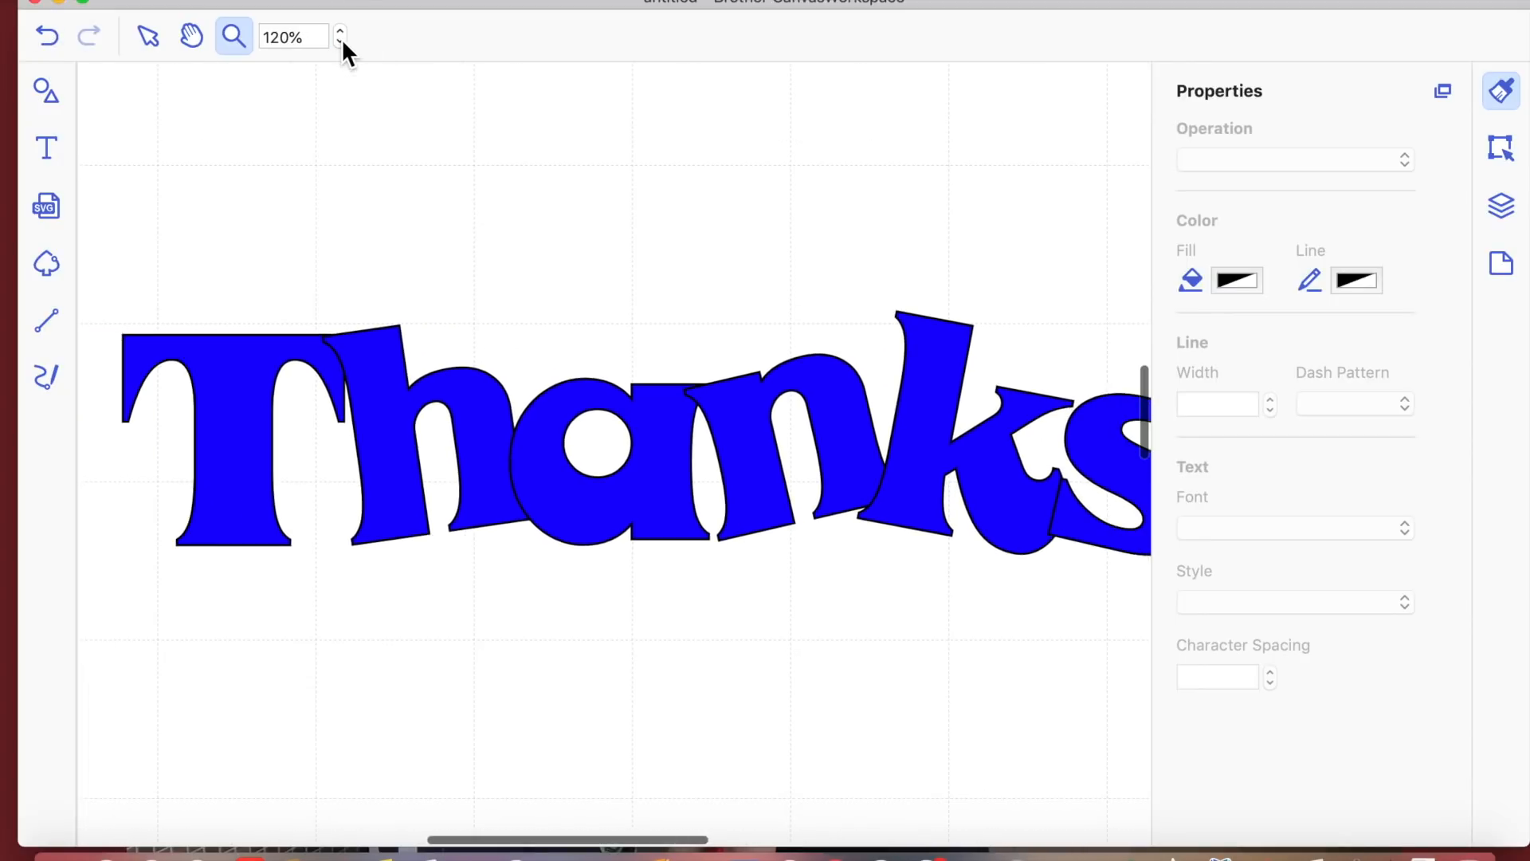
click(340, 41)
click(340, 41)
scroll(418, 128, right, 2)
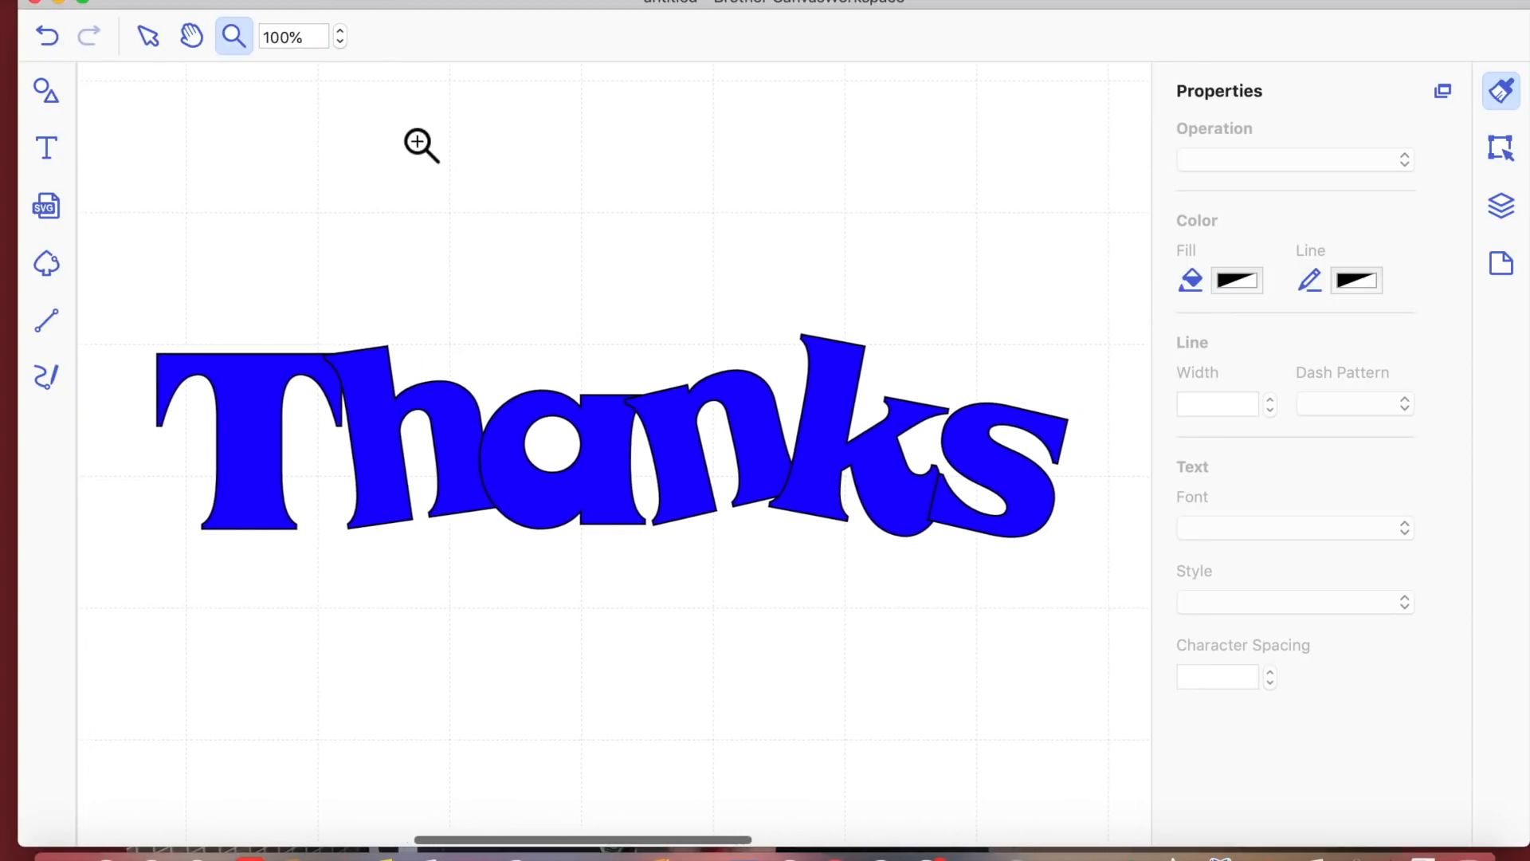
- Try merging the six overlapping Thanks letters into one shape, and undo the merge
click(154, 43)
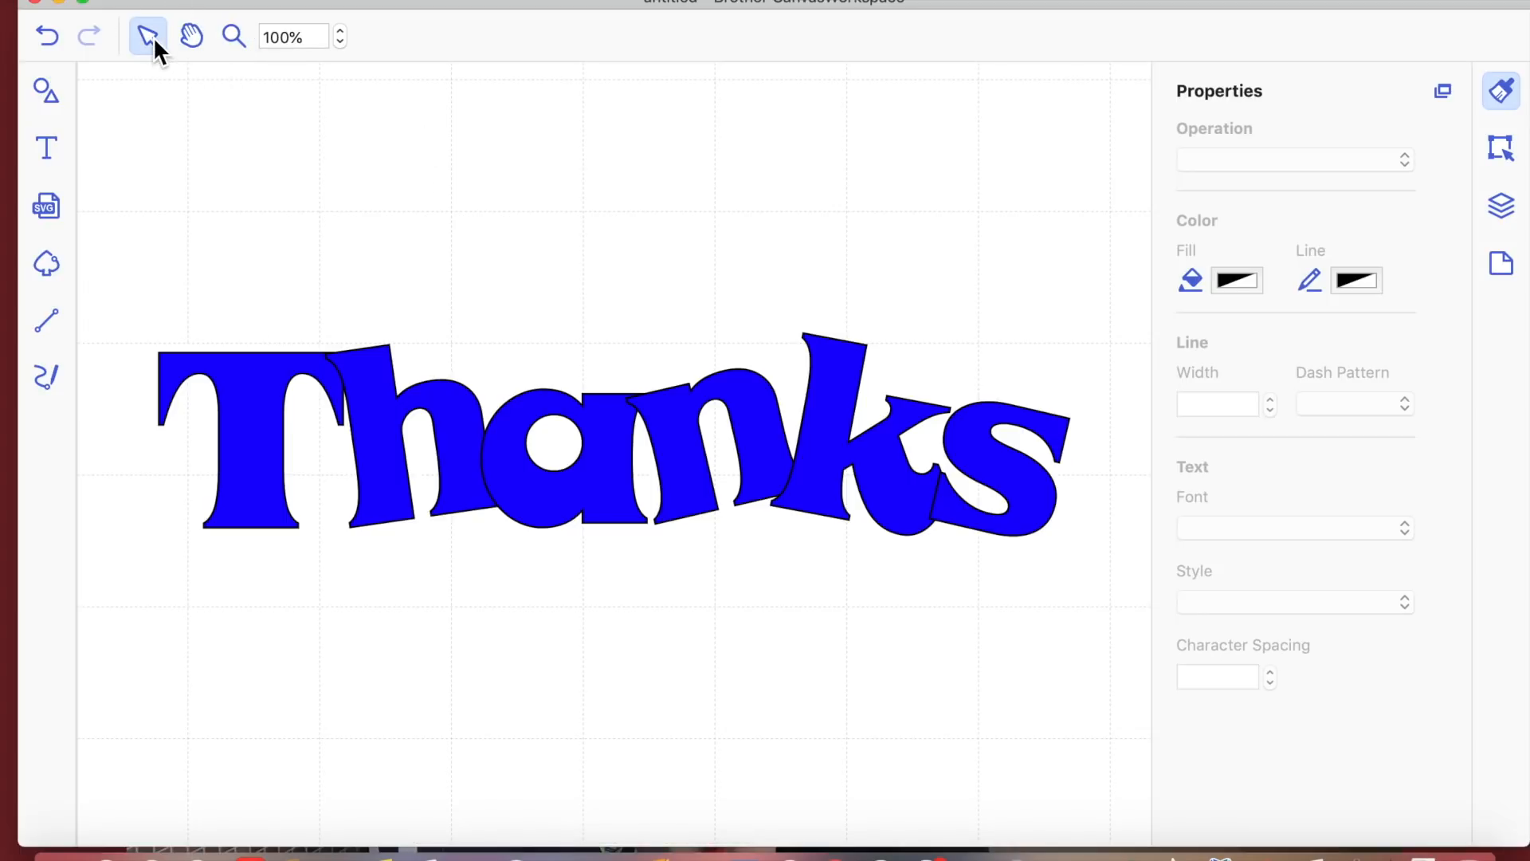
drag(86, 284, 1070, 555)
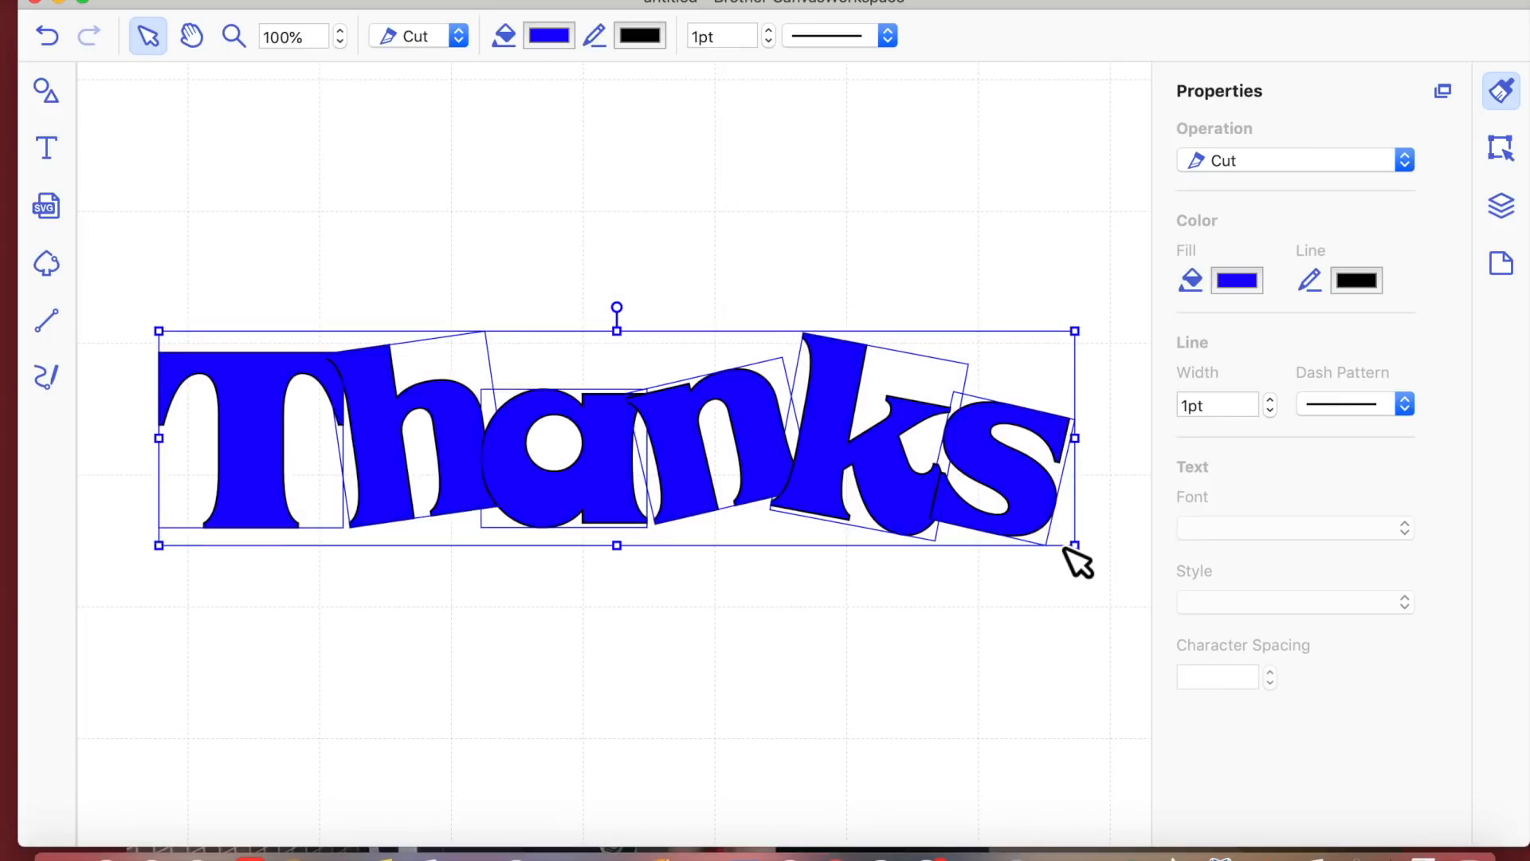
click(1502, 149)
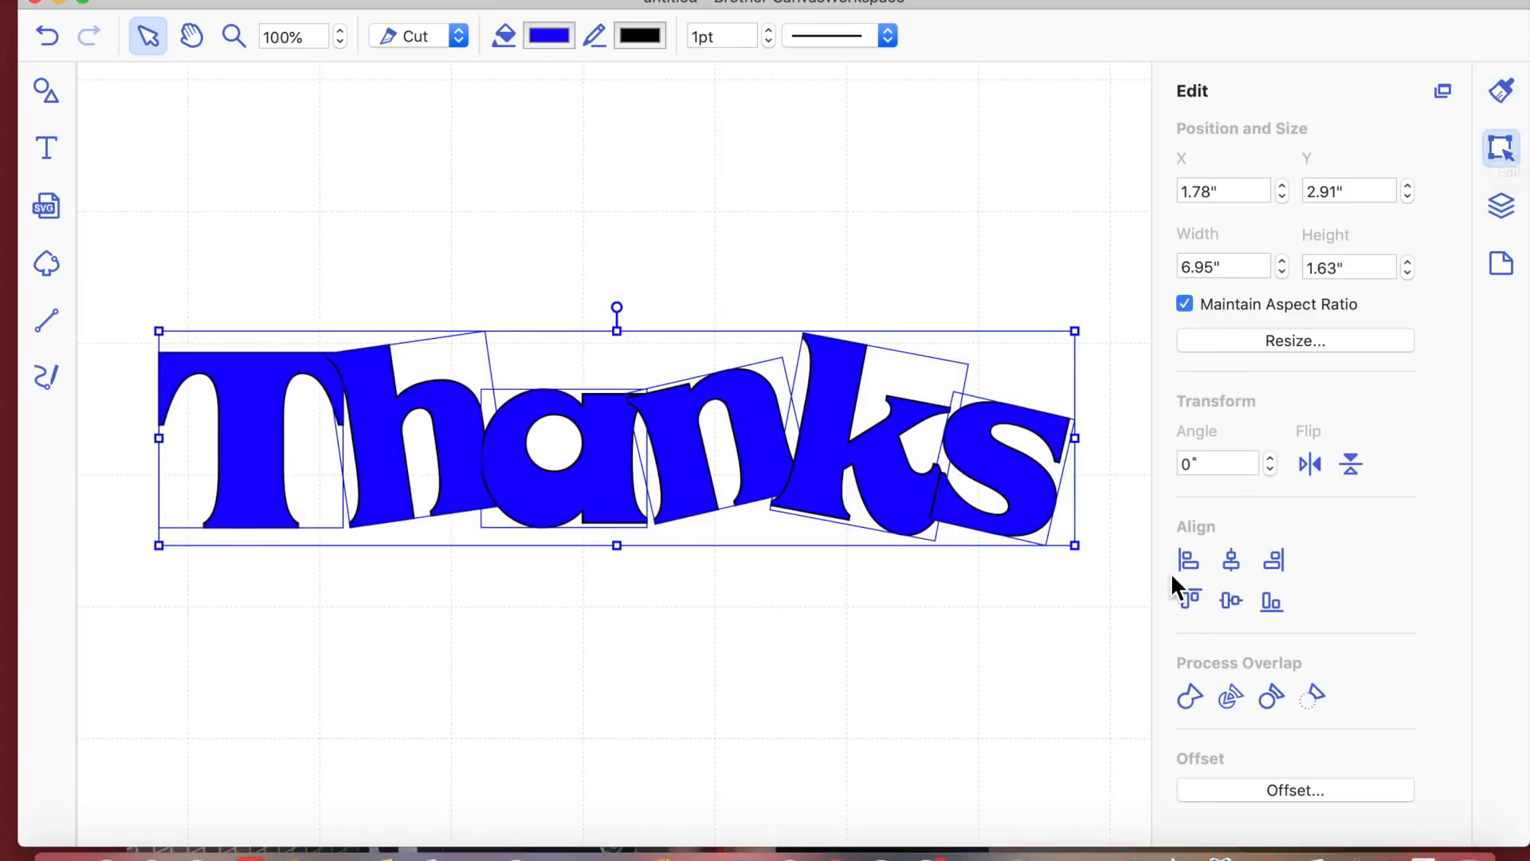
click(1194, 700)
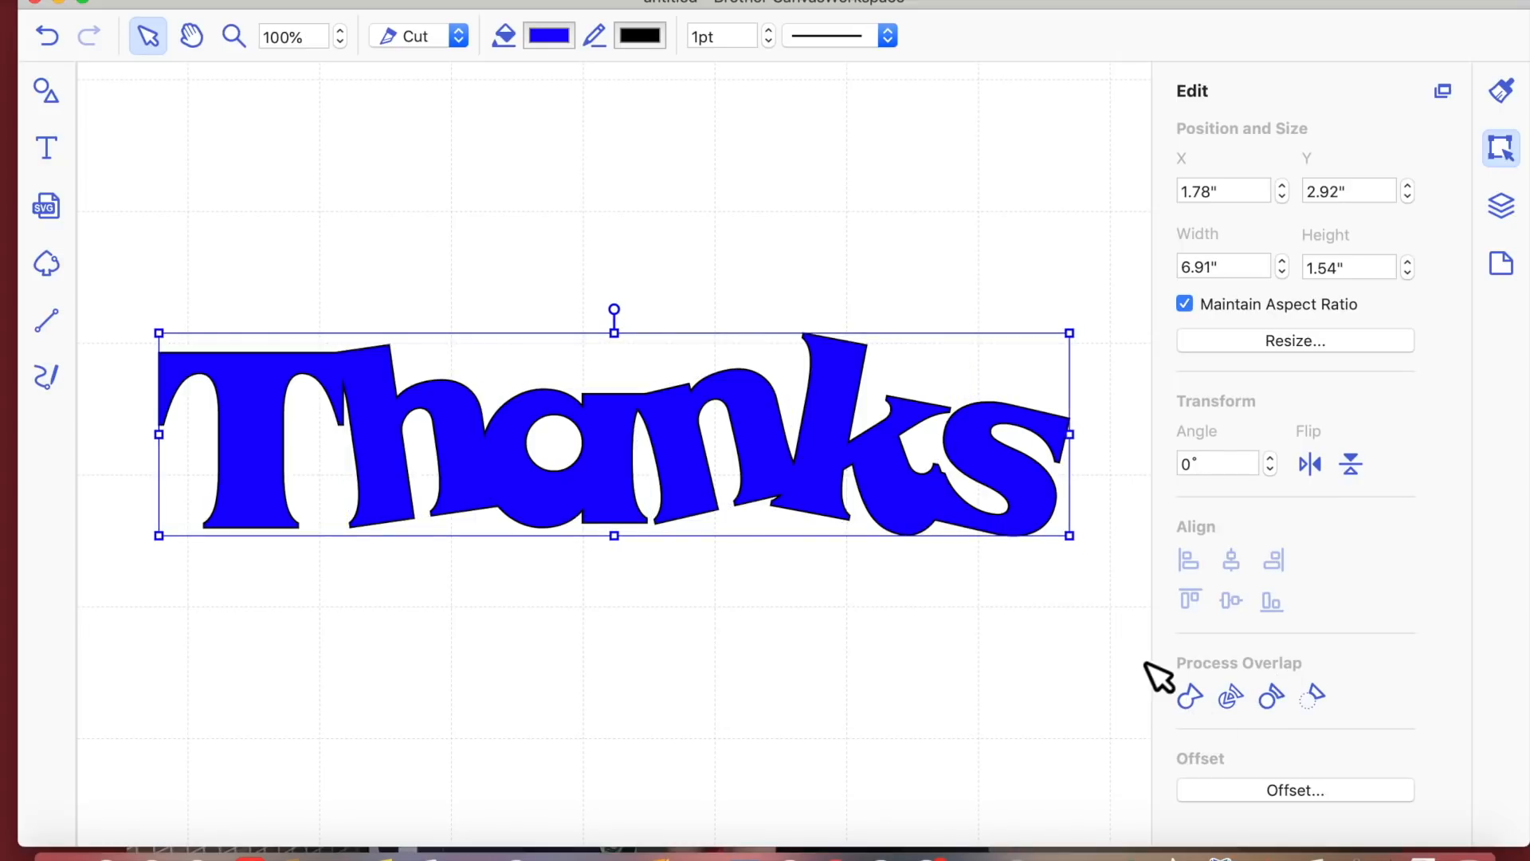
click(47, 36)
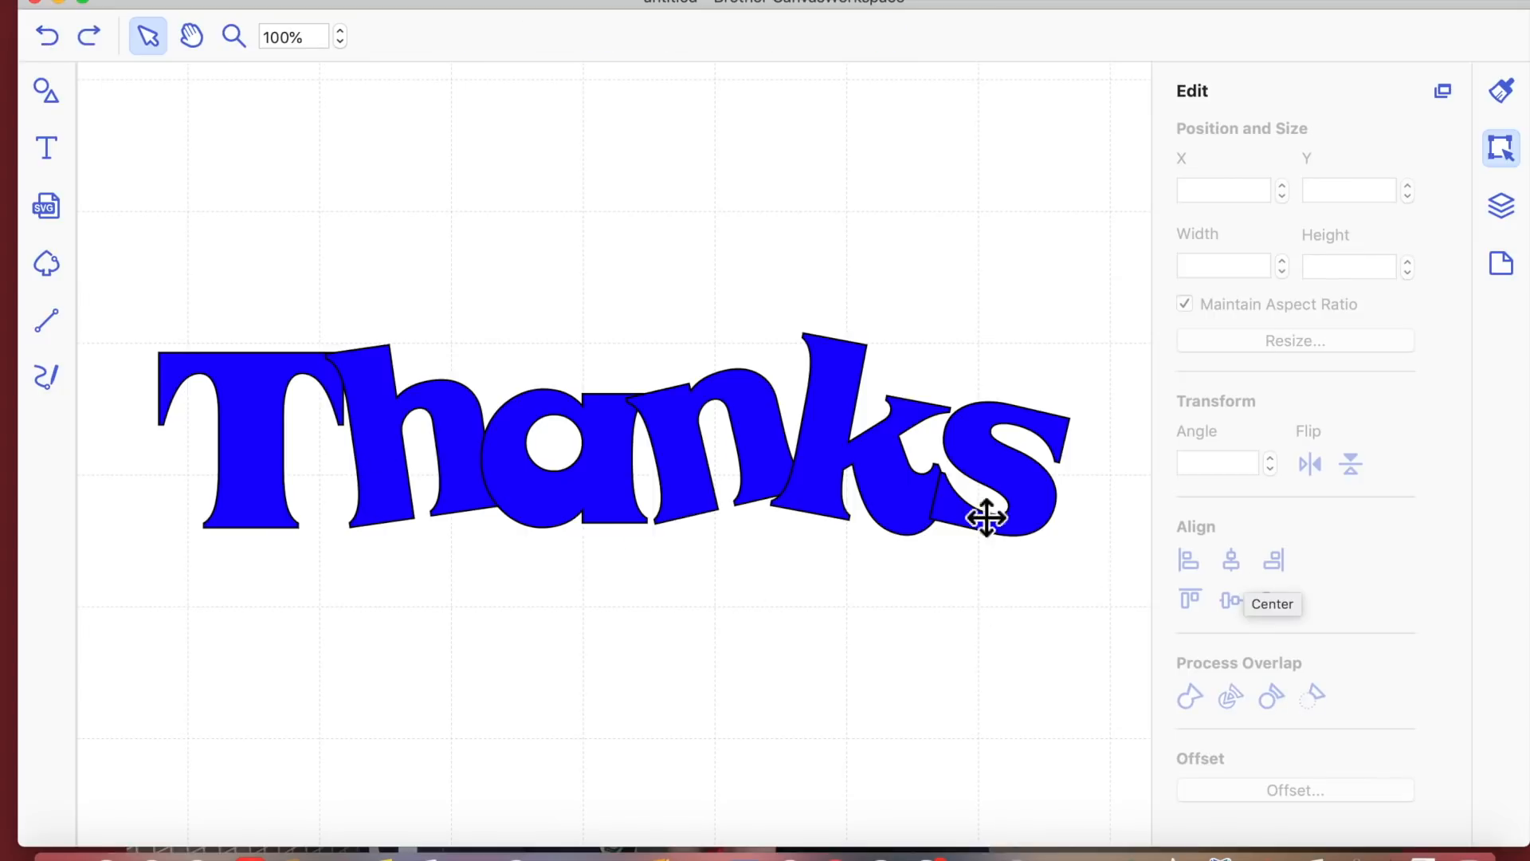
- Merge all the Thanks letters into a single shape and move the merged word up to make room below it
drag(133, 289, 1048, 526)
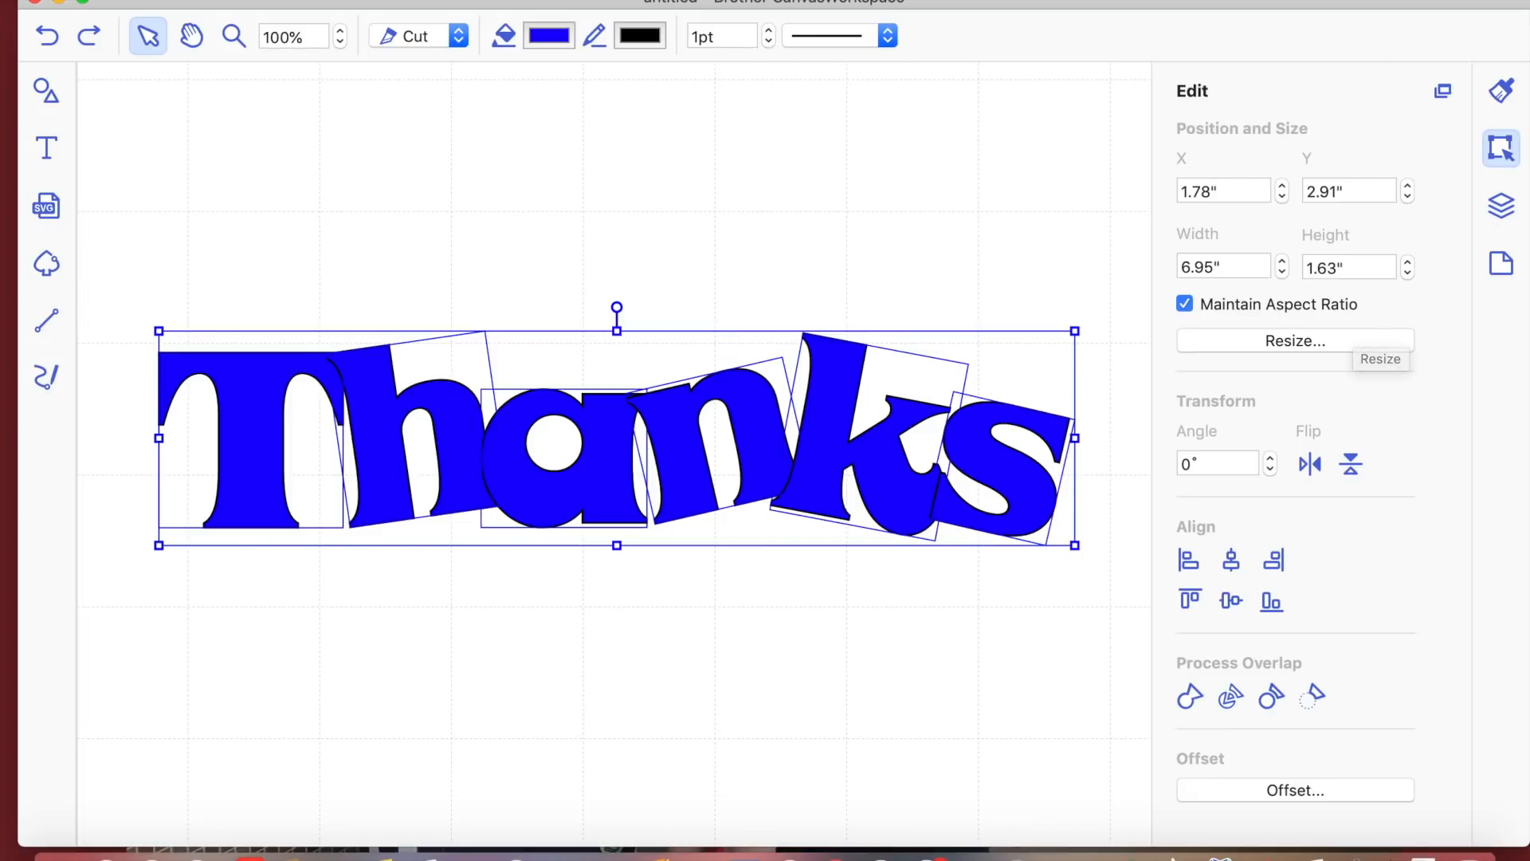
click(1189, 696)
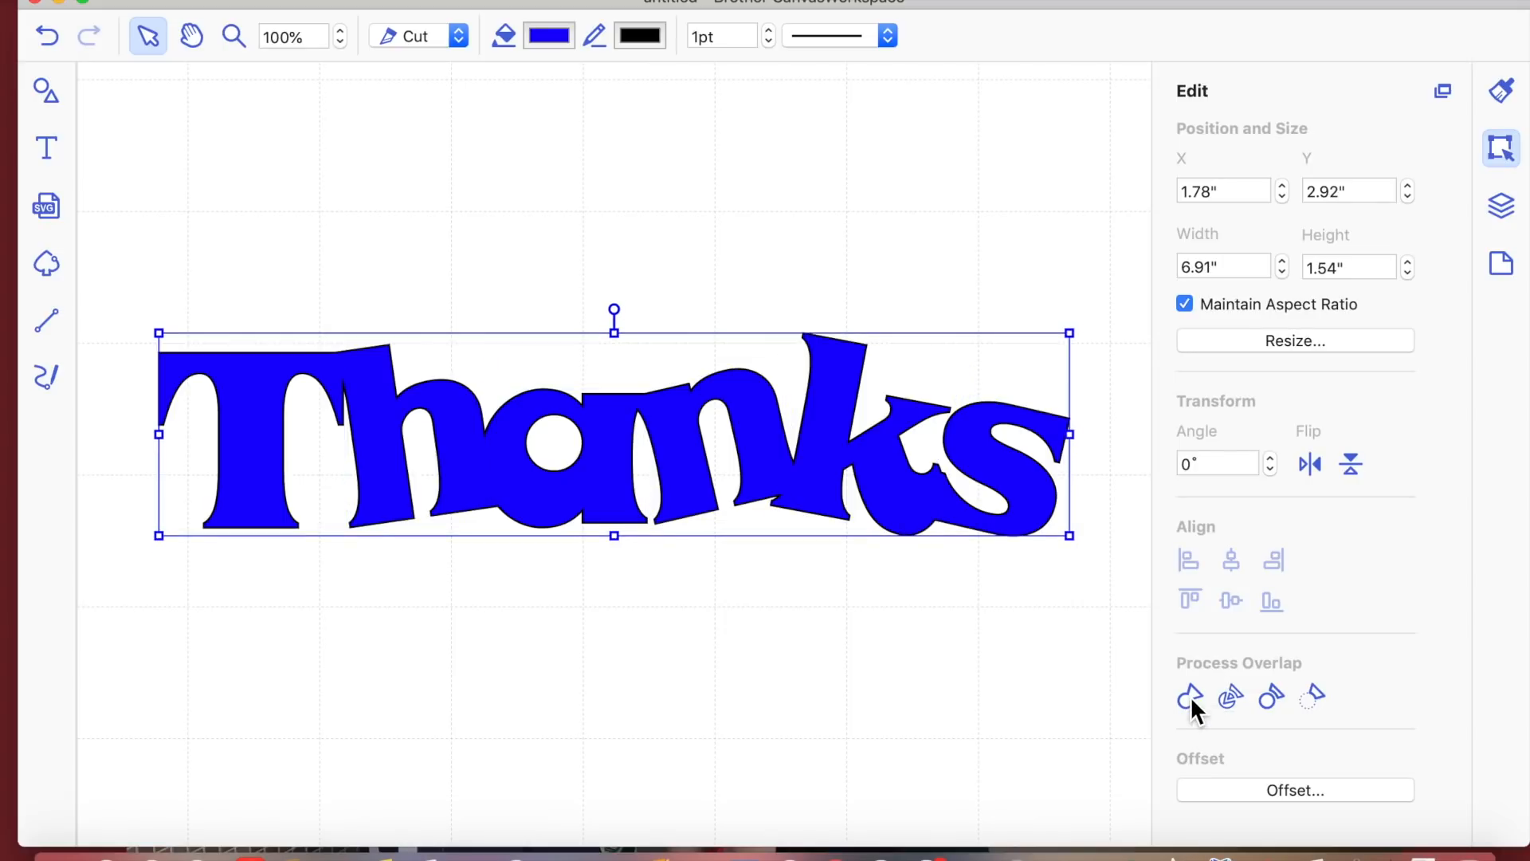
click(793, 618)
click(678, 380)
drag(684, 388, 669, 291)
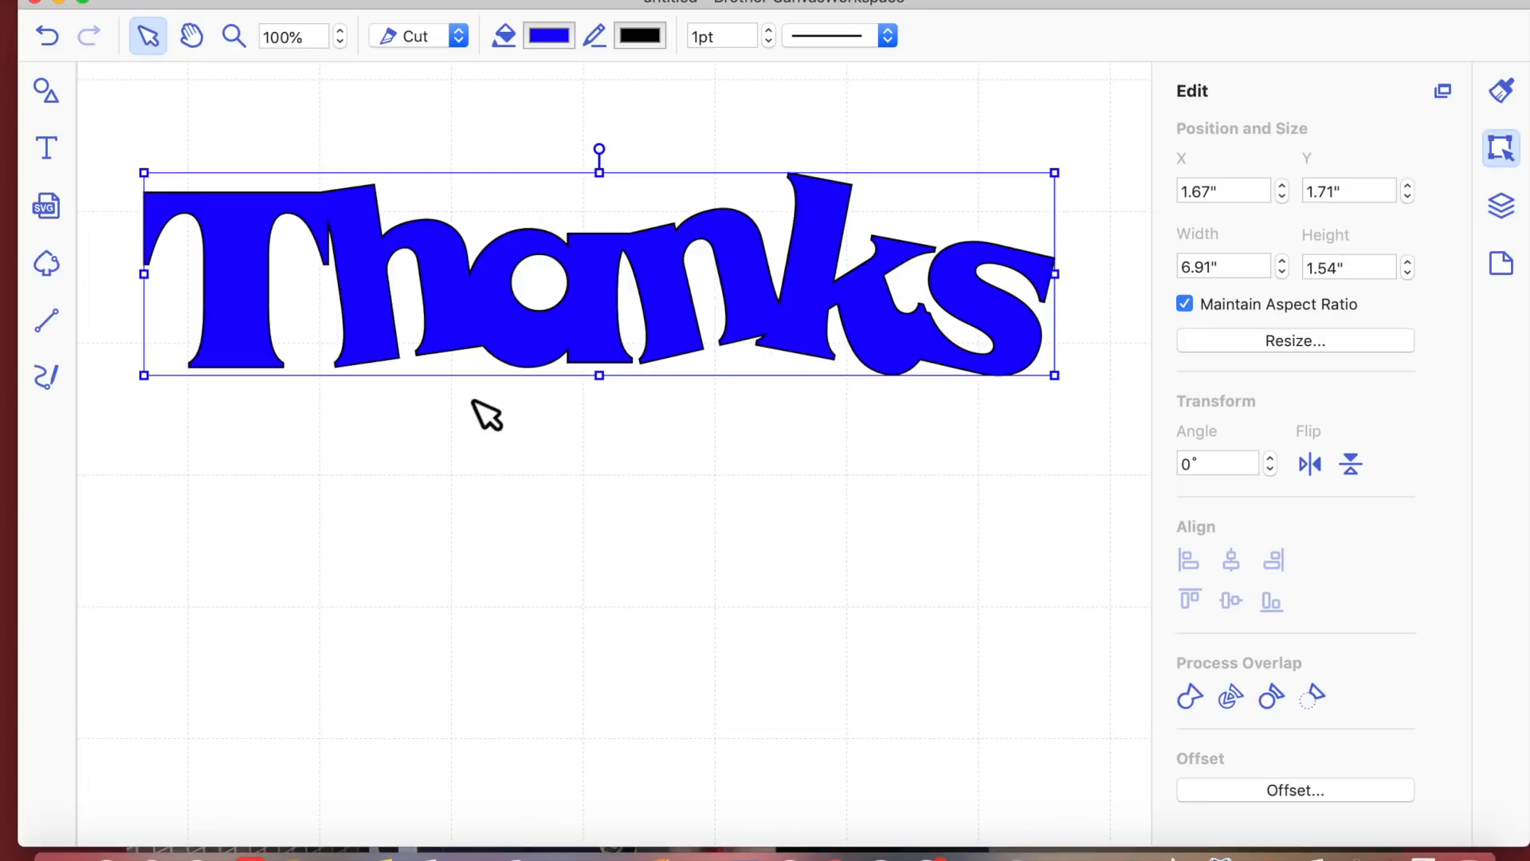
- Add a plain square, widen it into a rectangle overlapping the bases of the letters, and merge it with the word
click(56, 89)
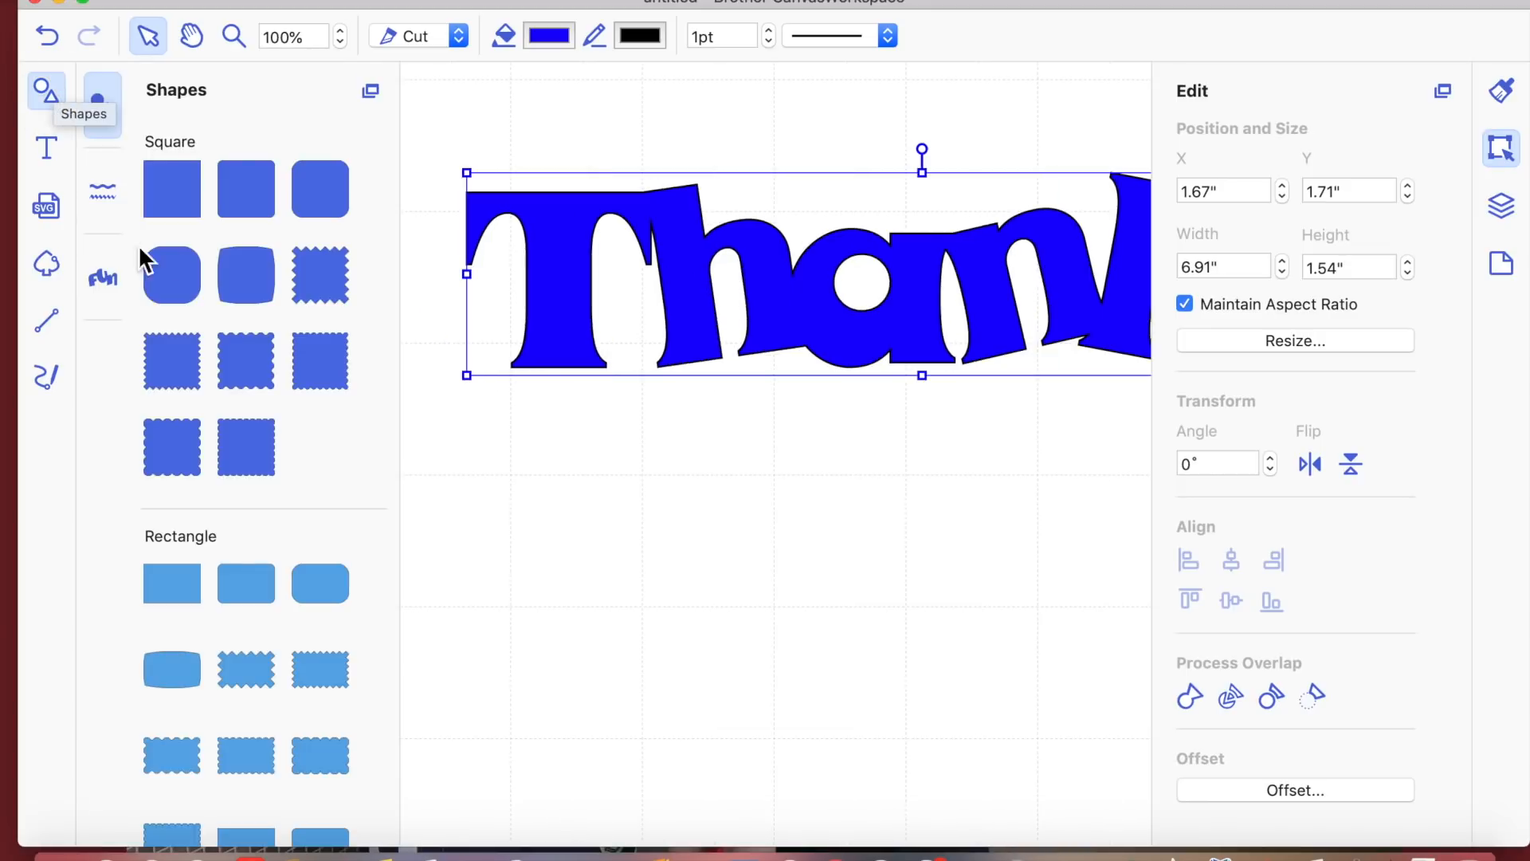
click(188, 176)
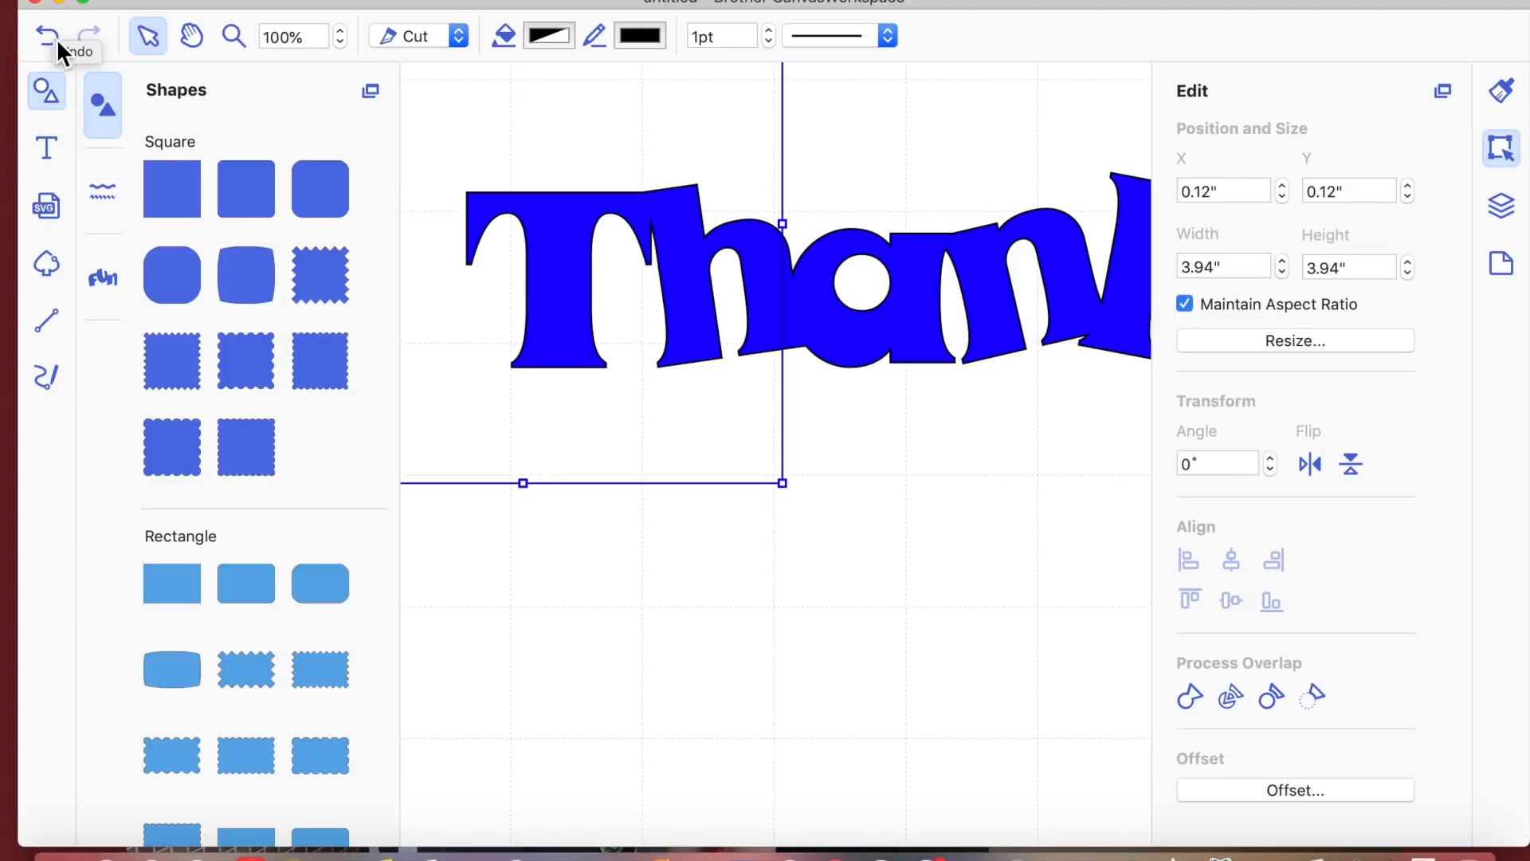
click(55, 92)
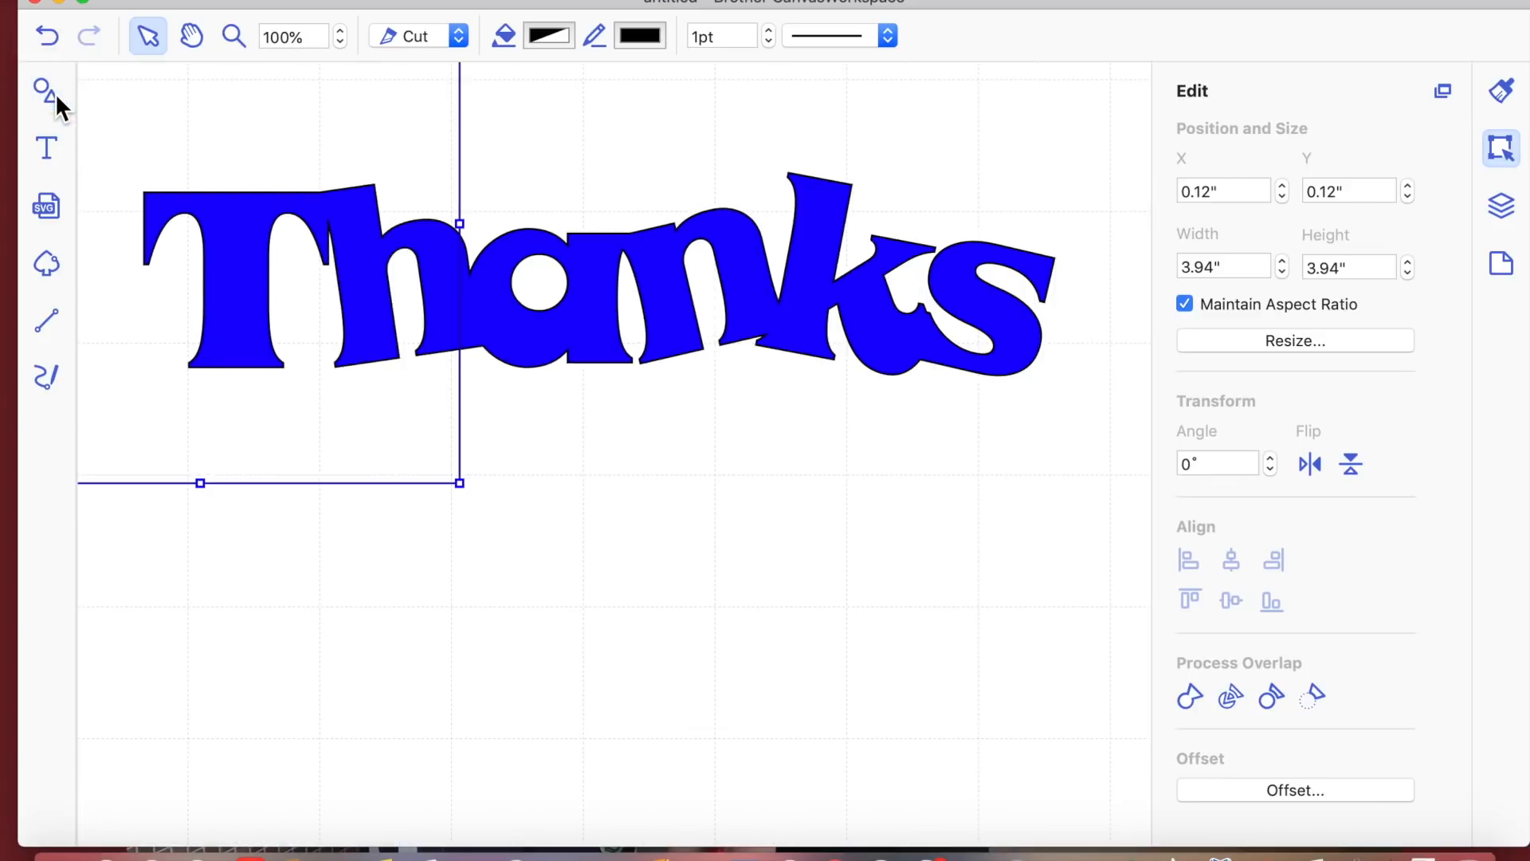
drag(444, 523, 542, 792)
drag(719, 580, 1067, 608)
mouse_move(840, 599)
mouse_down()
mouse_move(824, 608)
mouse_move(858, 618)
mouse_move(844, 628)
mouse_up()
drag(103, 115, 1004, 594)
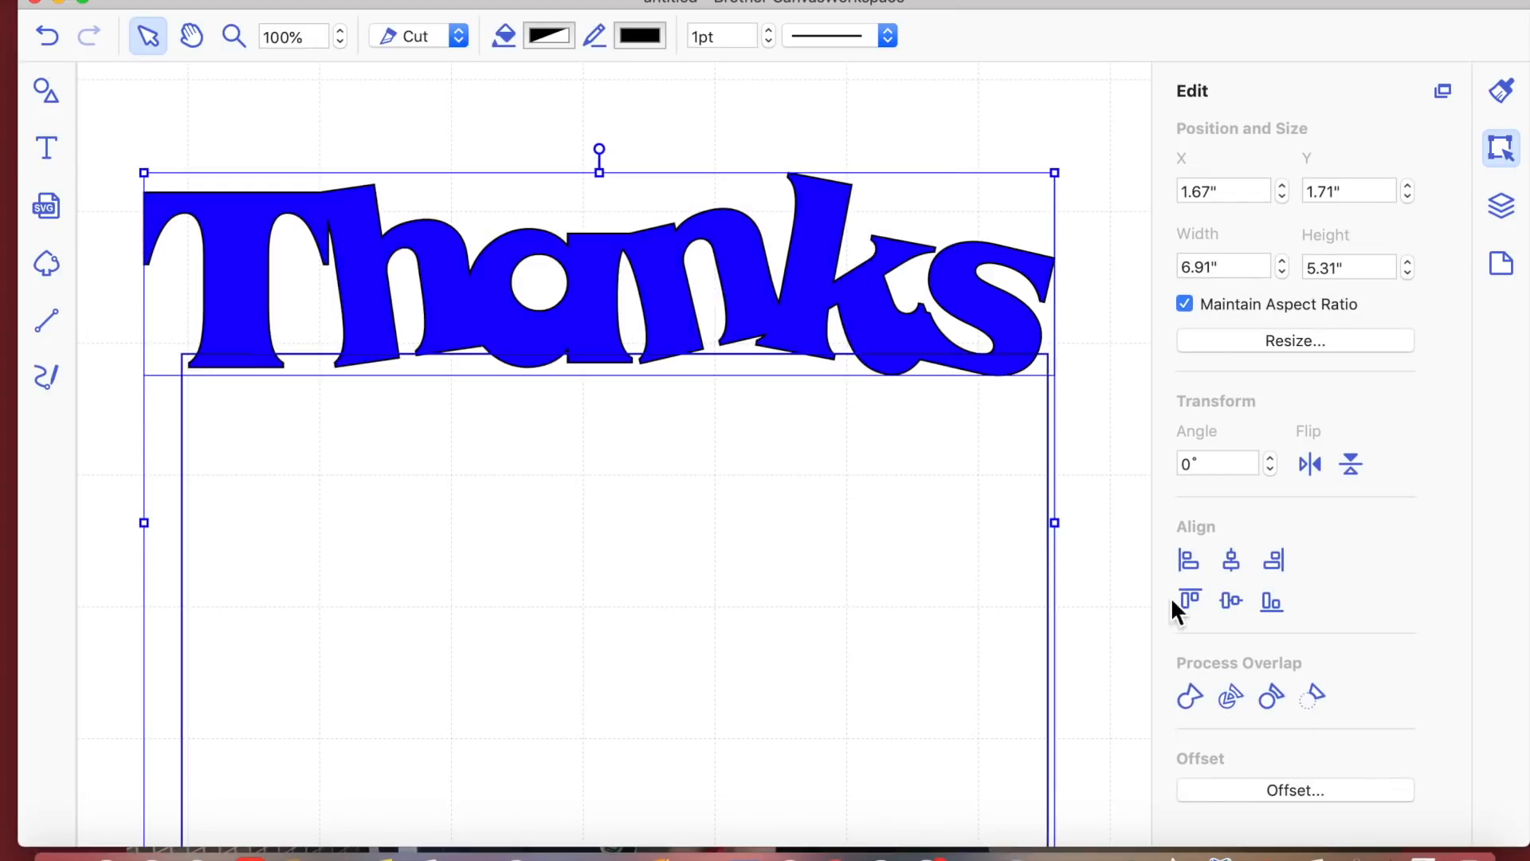
click(1189, 700)
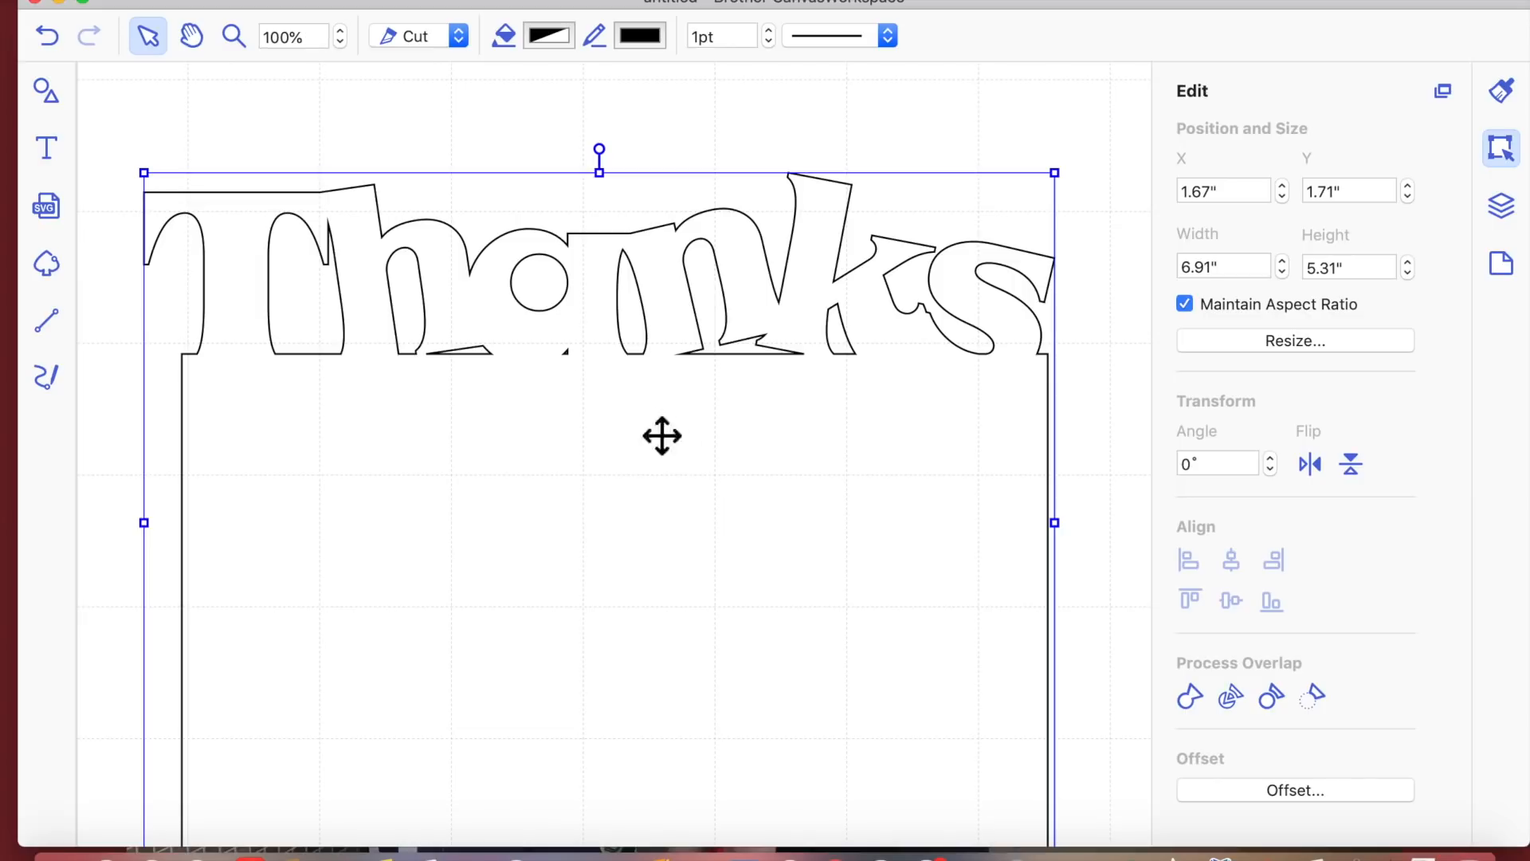
- Fill the merged word and rectangle with Sea Foam at 100% opacity and move the shape up on the mat
click(1501, 90)
click(1244, 287)
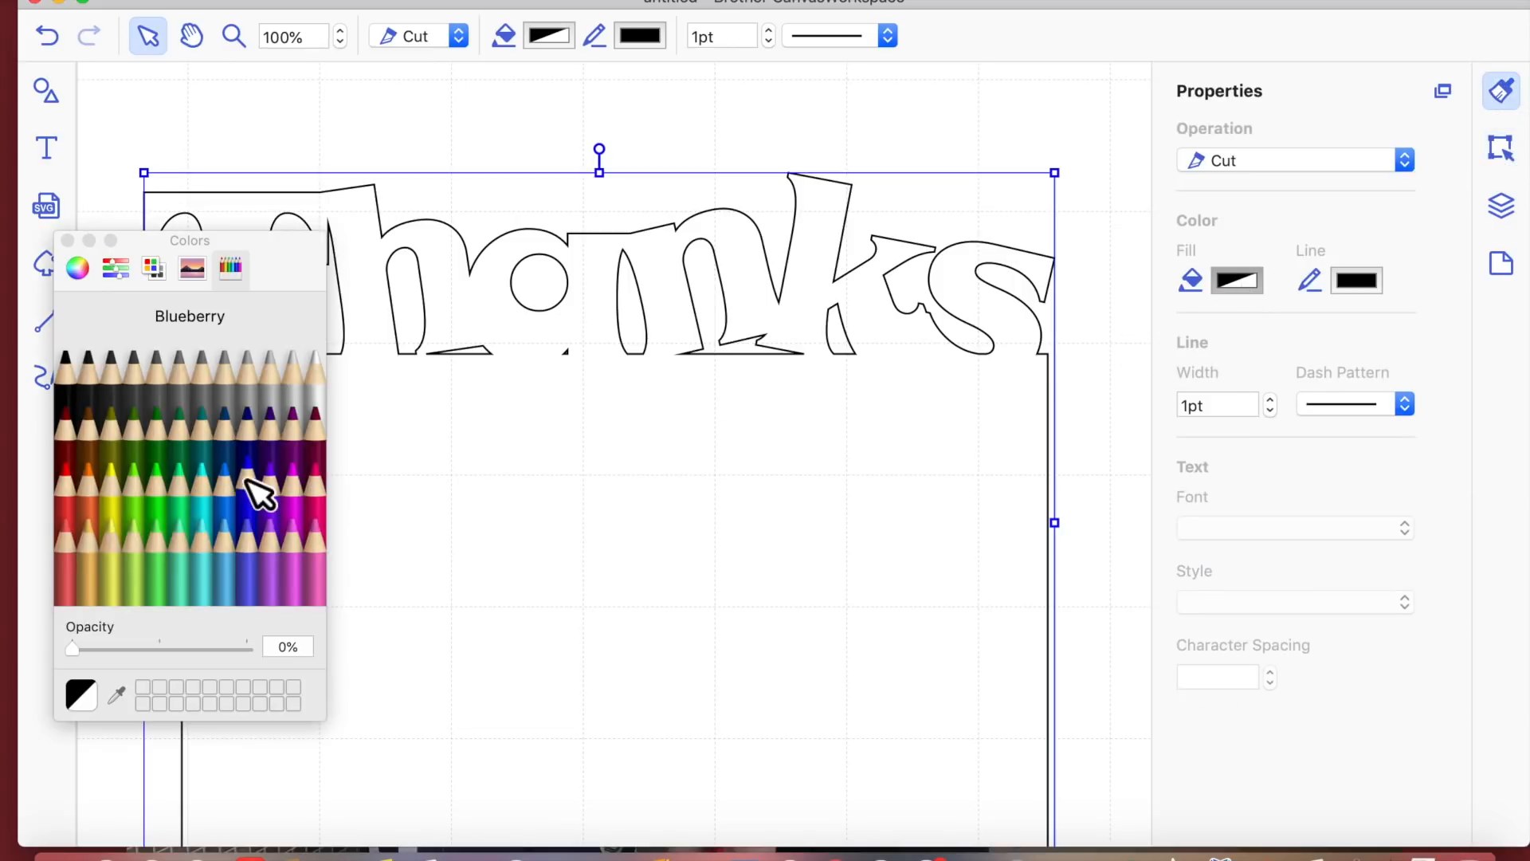
click(182, 516)
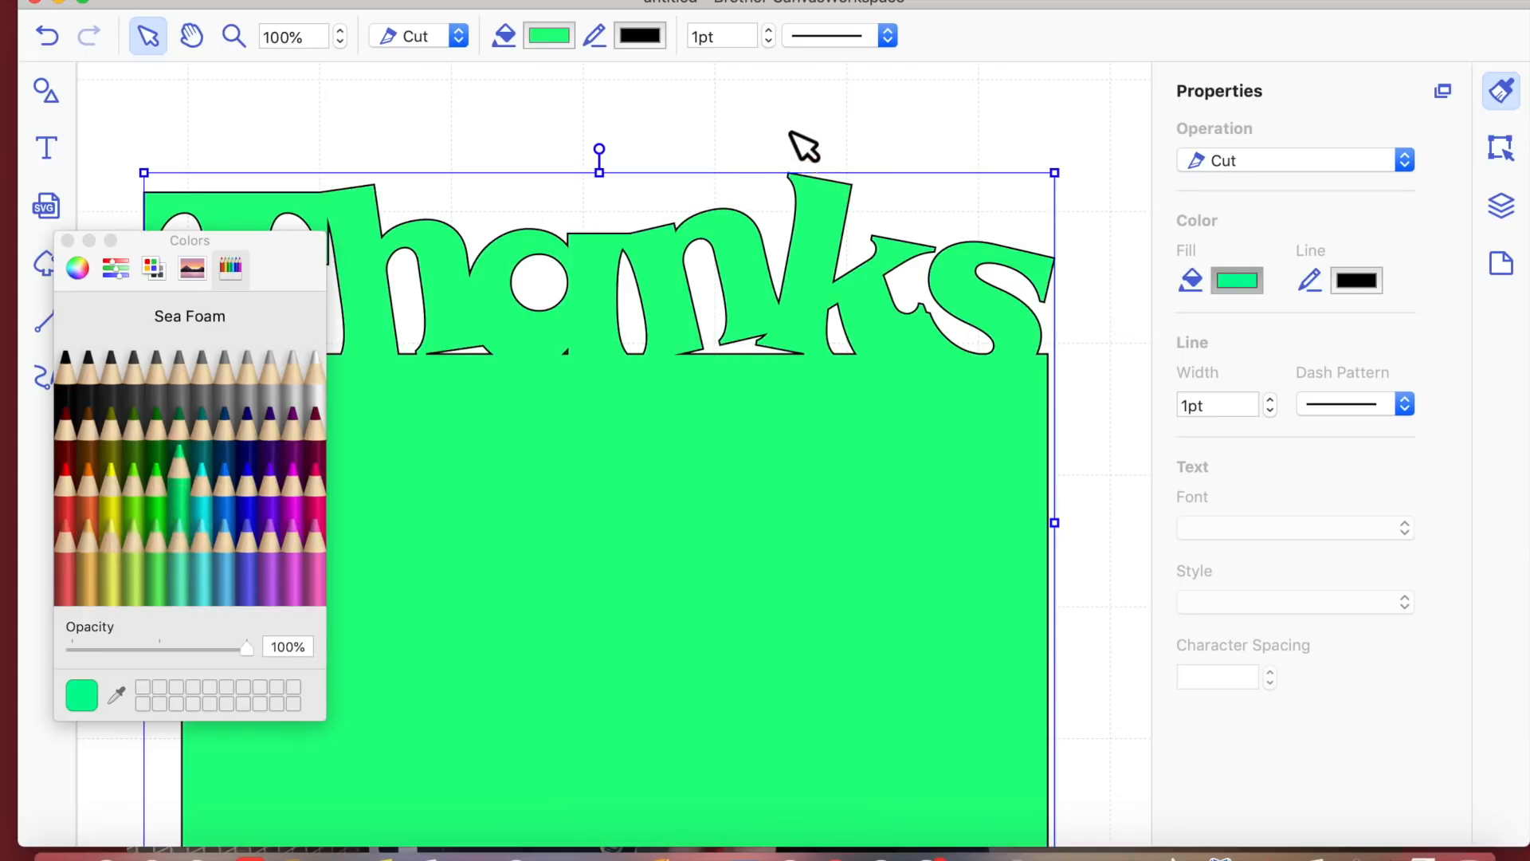
click(803, 154)
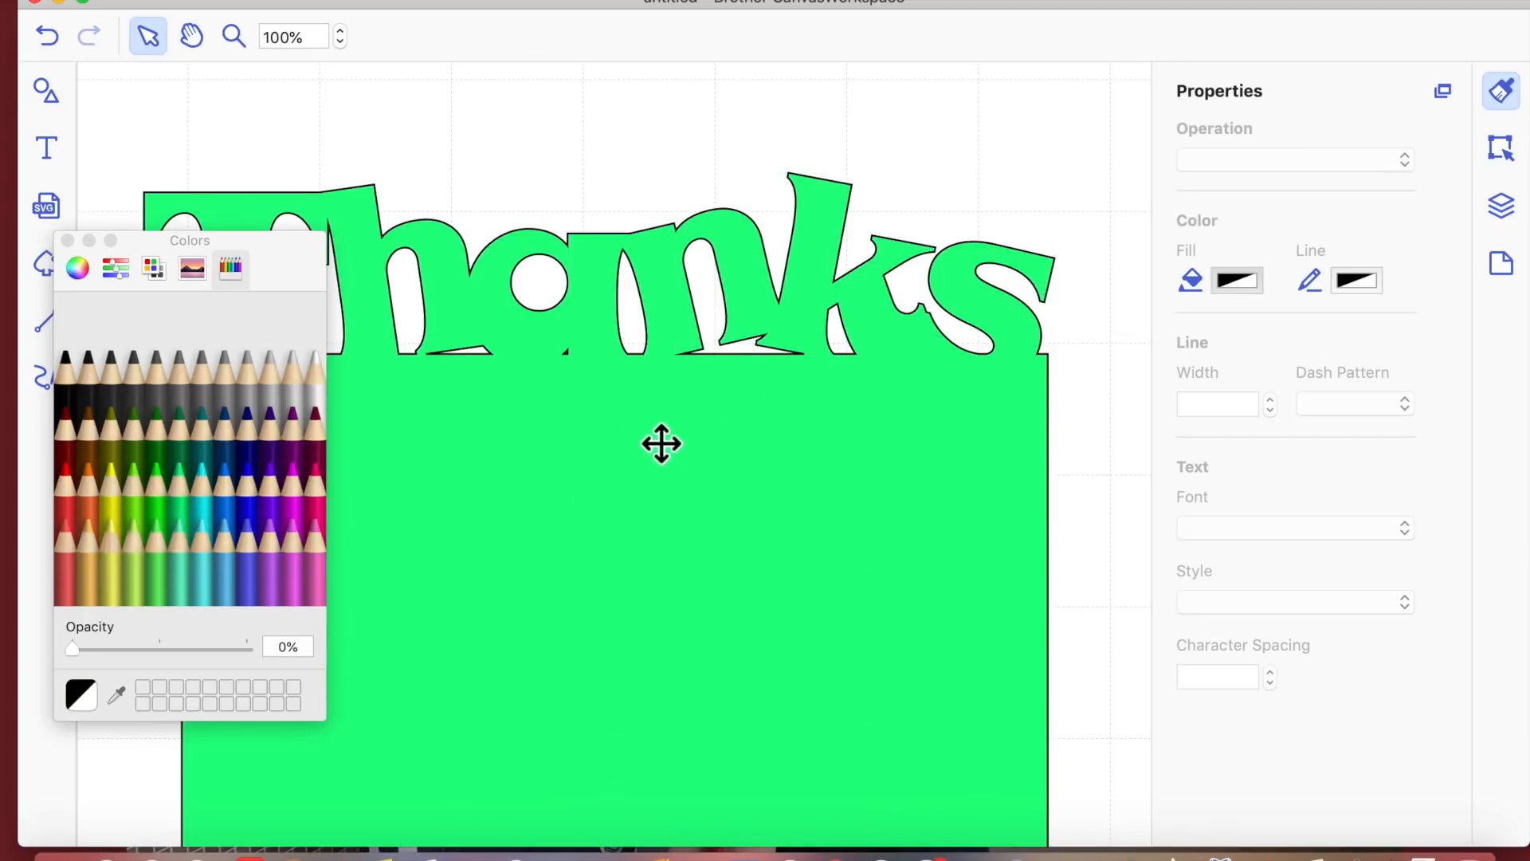
drag(639, 488, 636, 406)
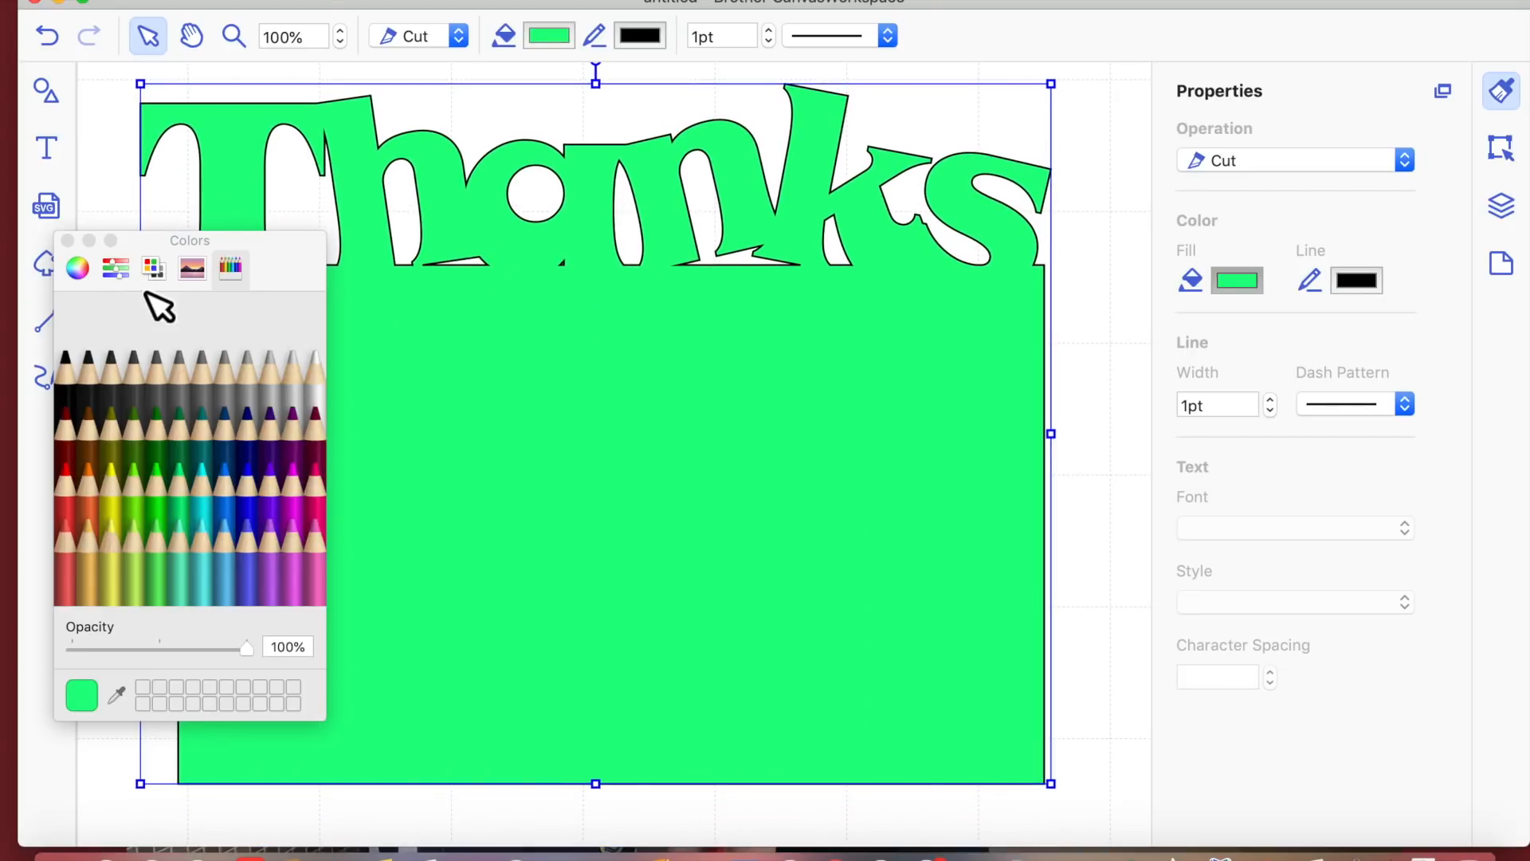
click(67, 240)
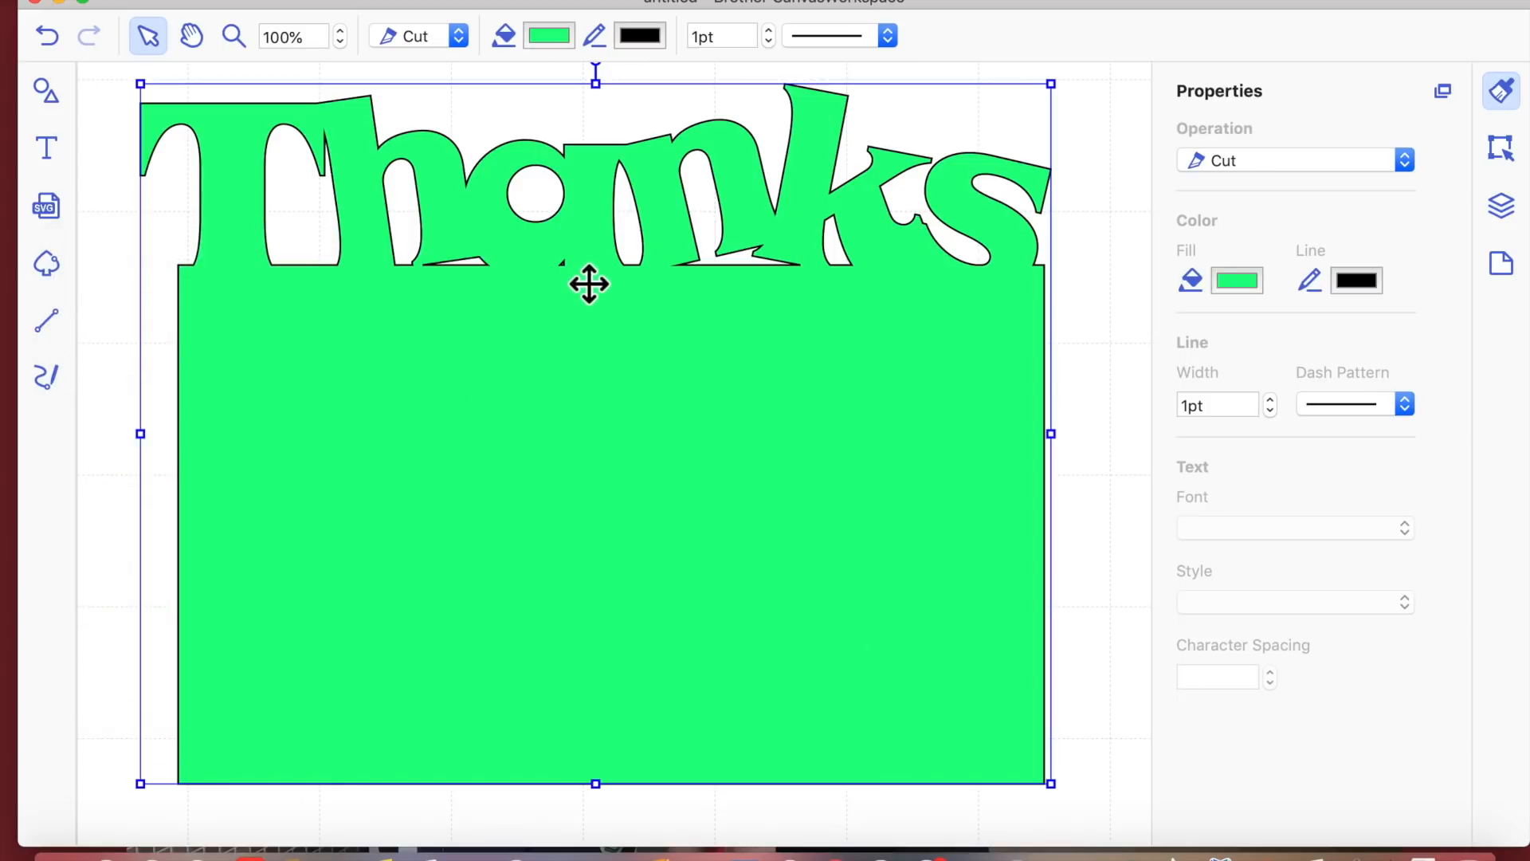
- Edit the path of the green shape to delete the tiny leftover triangle under the letter a
click(571, 330)
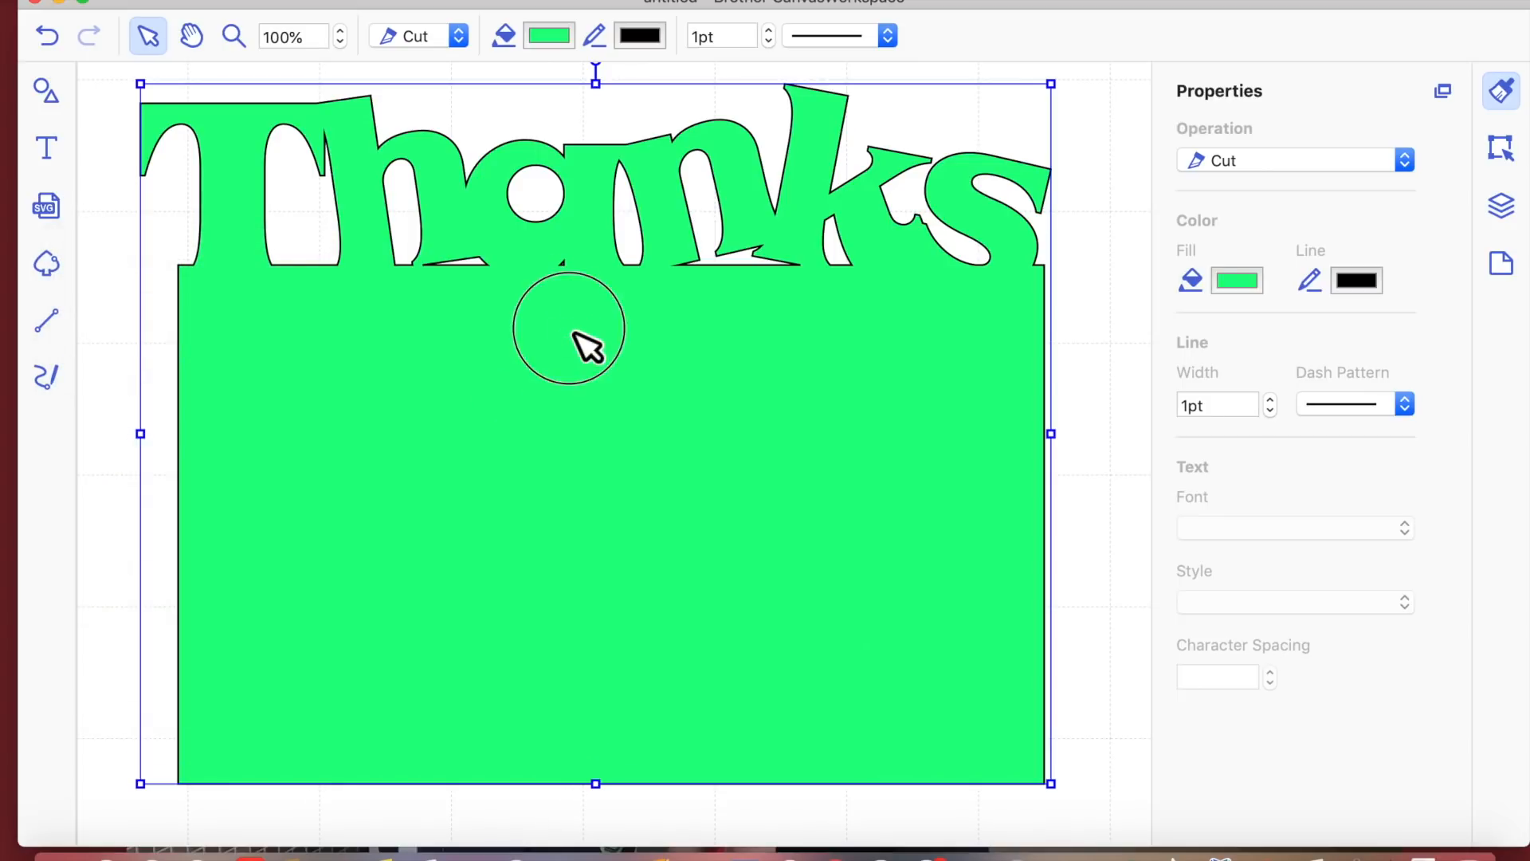
double_click(573, 333)
drag(562, 264, 594, 311)
drag(643, 423, 563, 373)
click(557, 316)
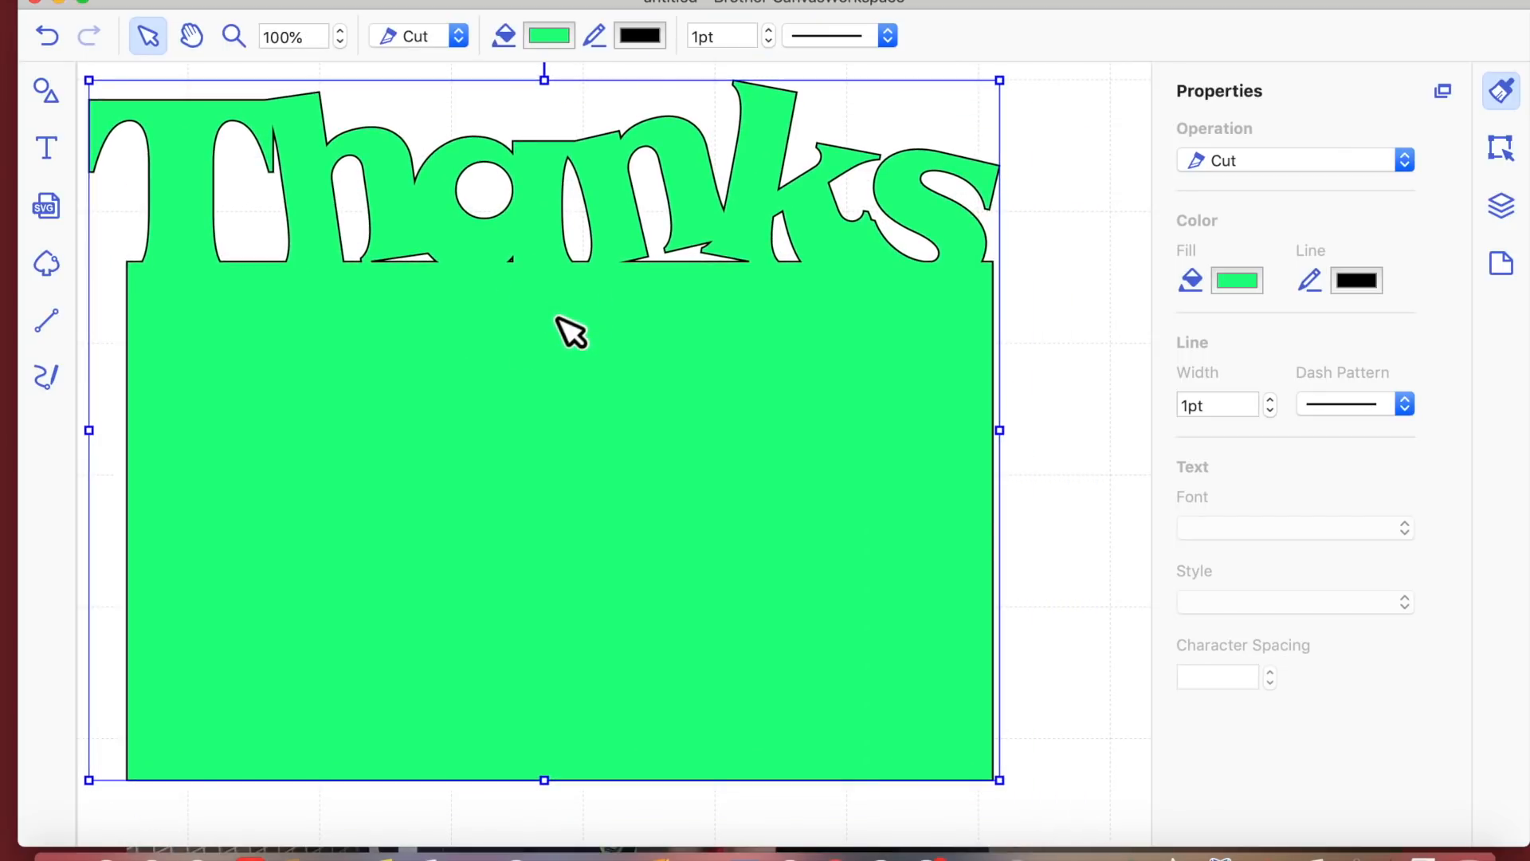
double_click(557, 316)
drag(487, 244, 547, 297)
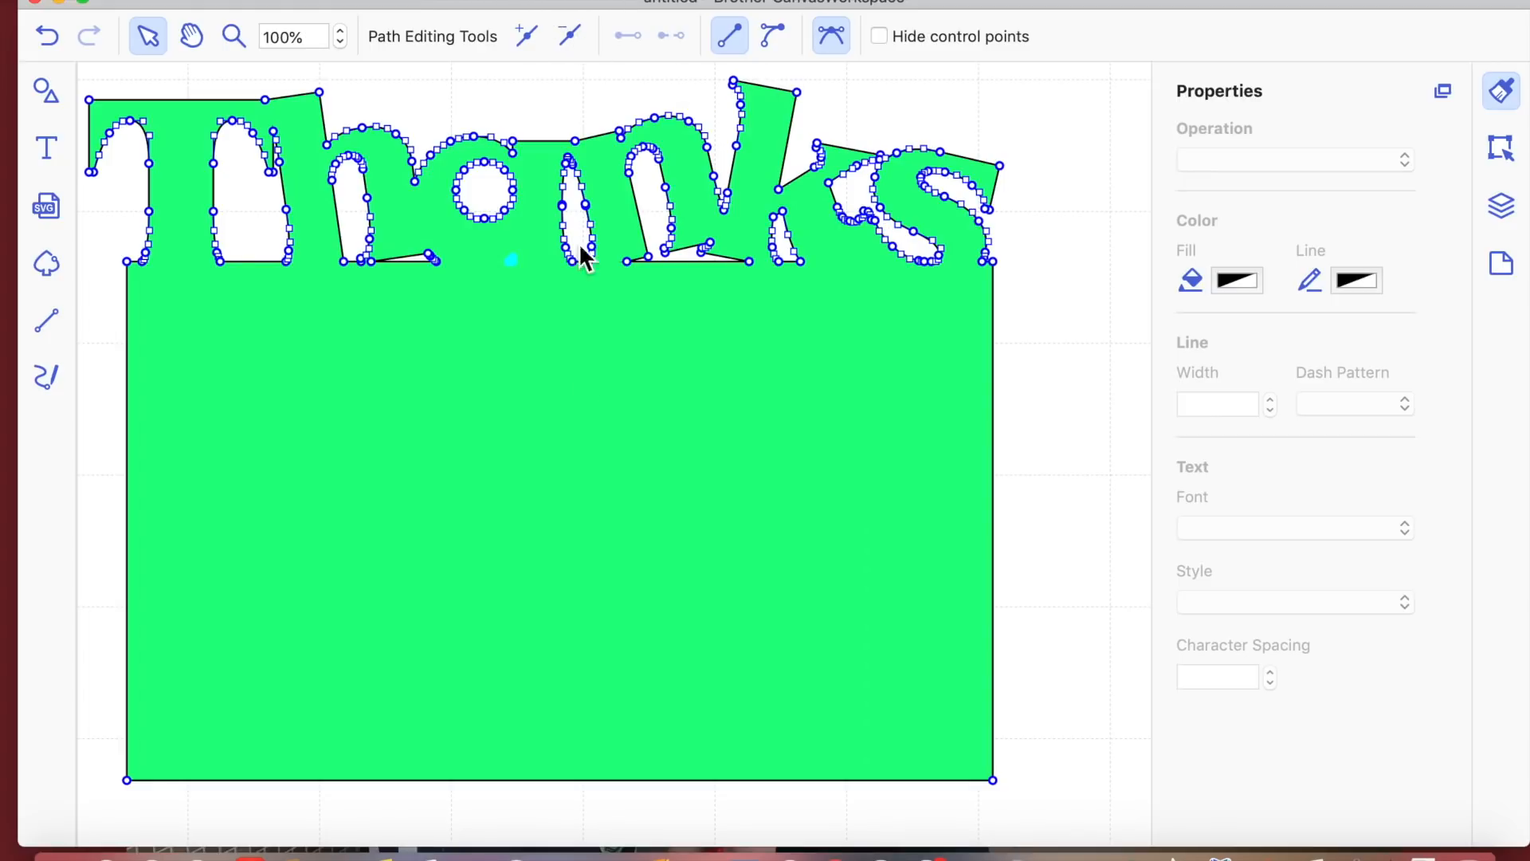
key(Delete)
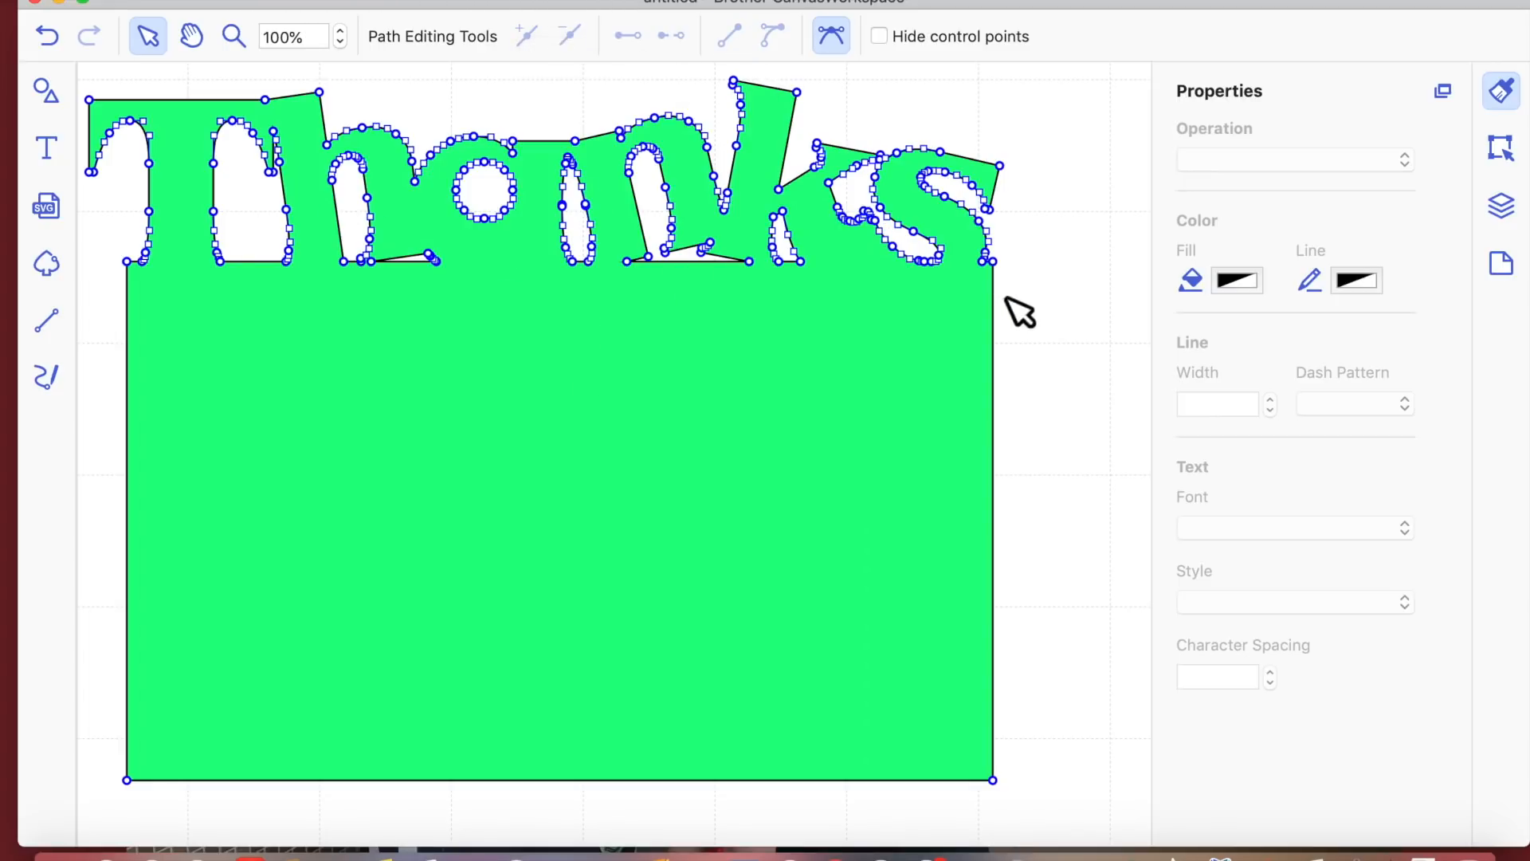
click(489, 213)
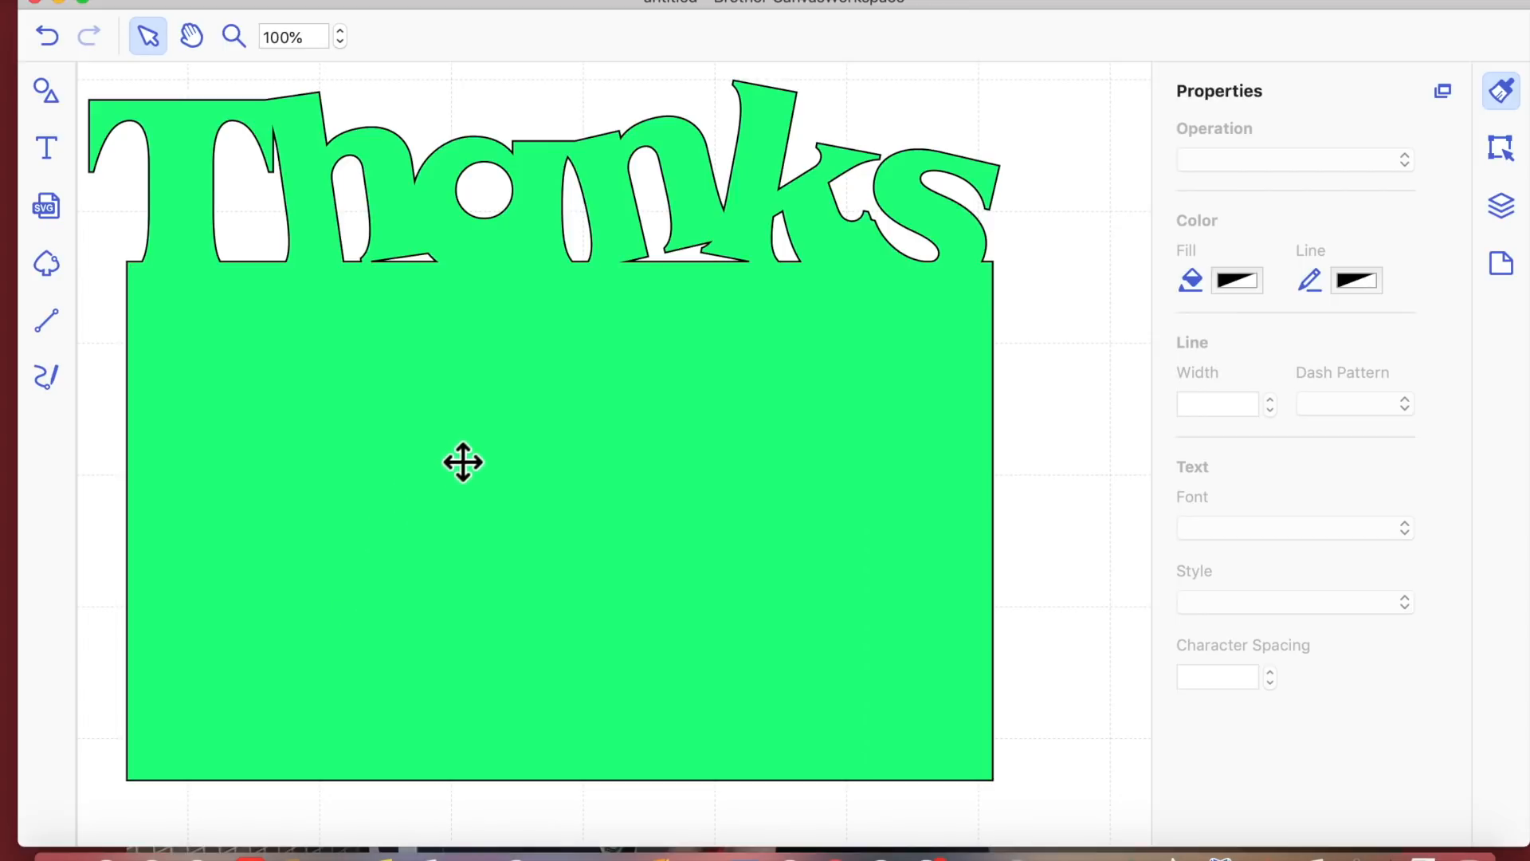
- Move the green shape down, rotate it roughly a quarter turn clockwise and reposition it on the mat
mouse_move(665, 419)
mouse_down()
mouse_move(698, 411)
mouse_move(685, 440)
mouse_up()
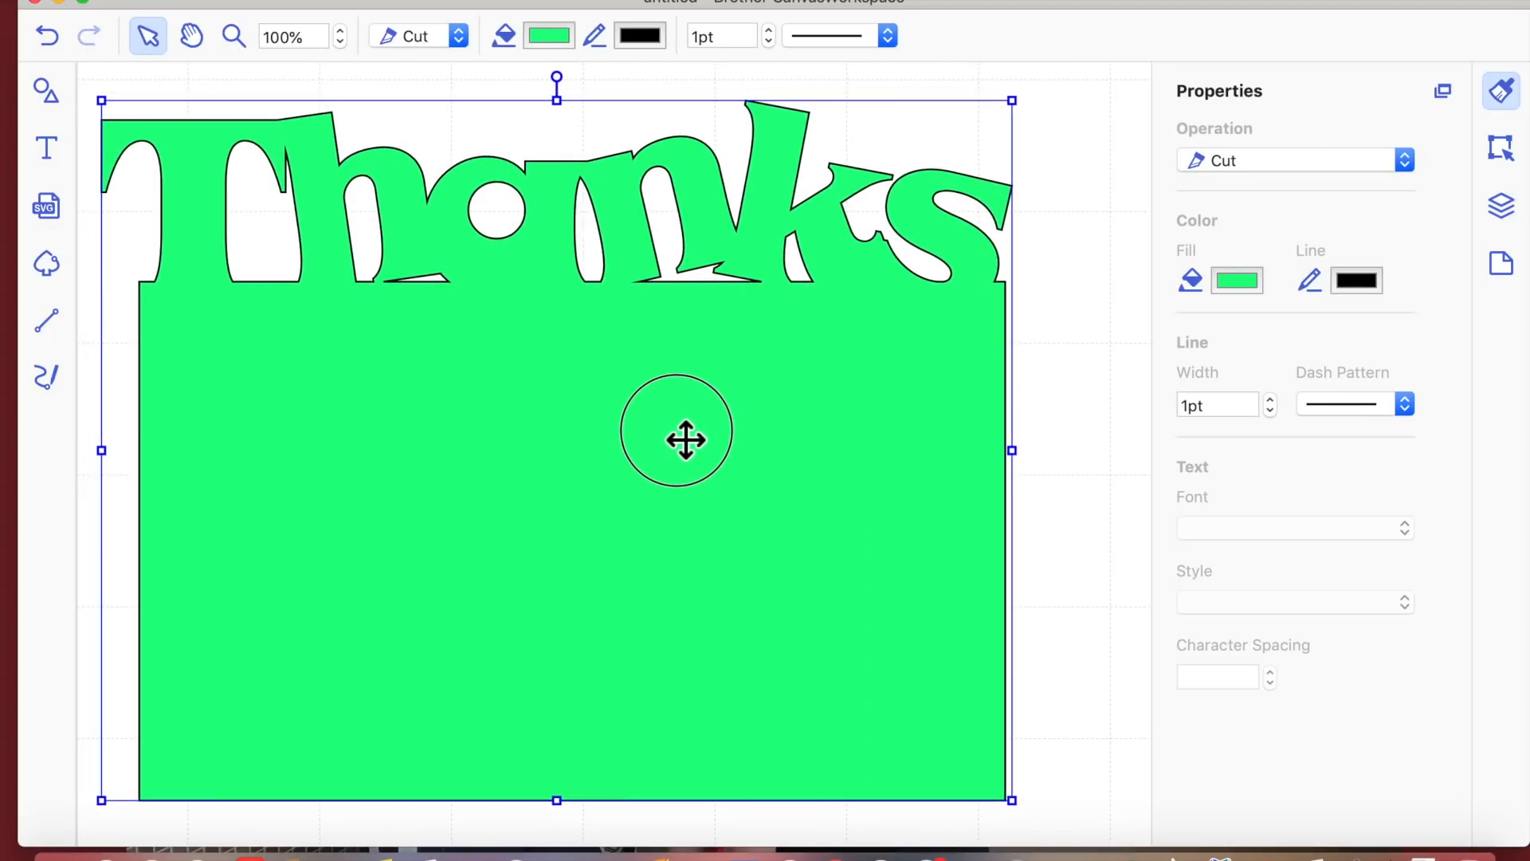
drag(685, 440, 695, 490)
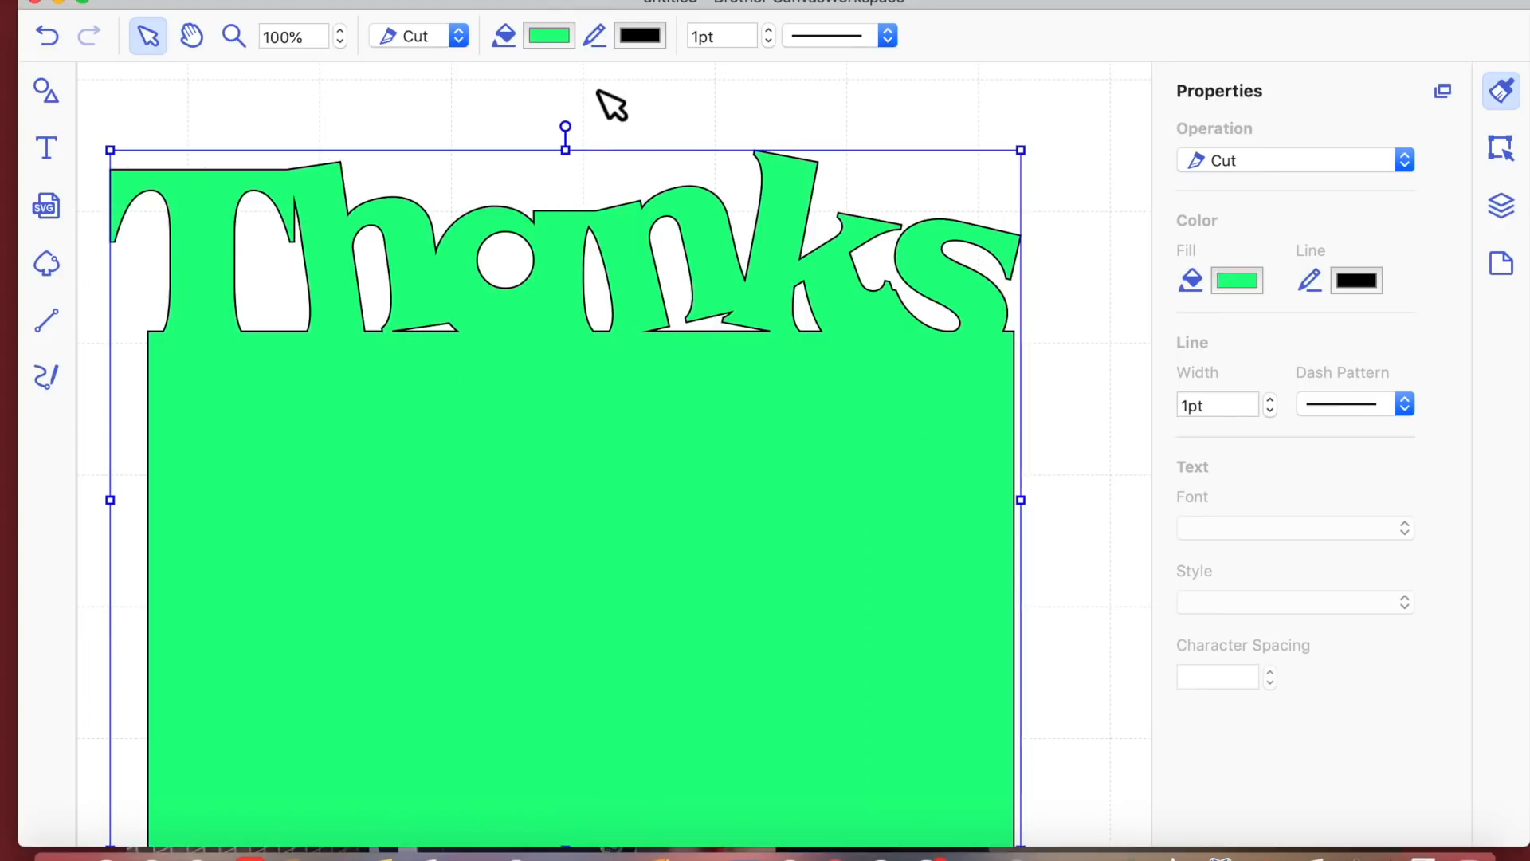
drag(570, 136, 967, 495)
click(1117, 483)
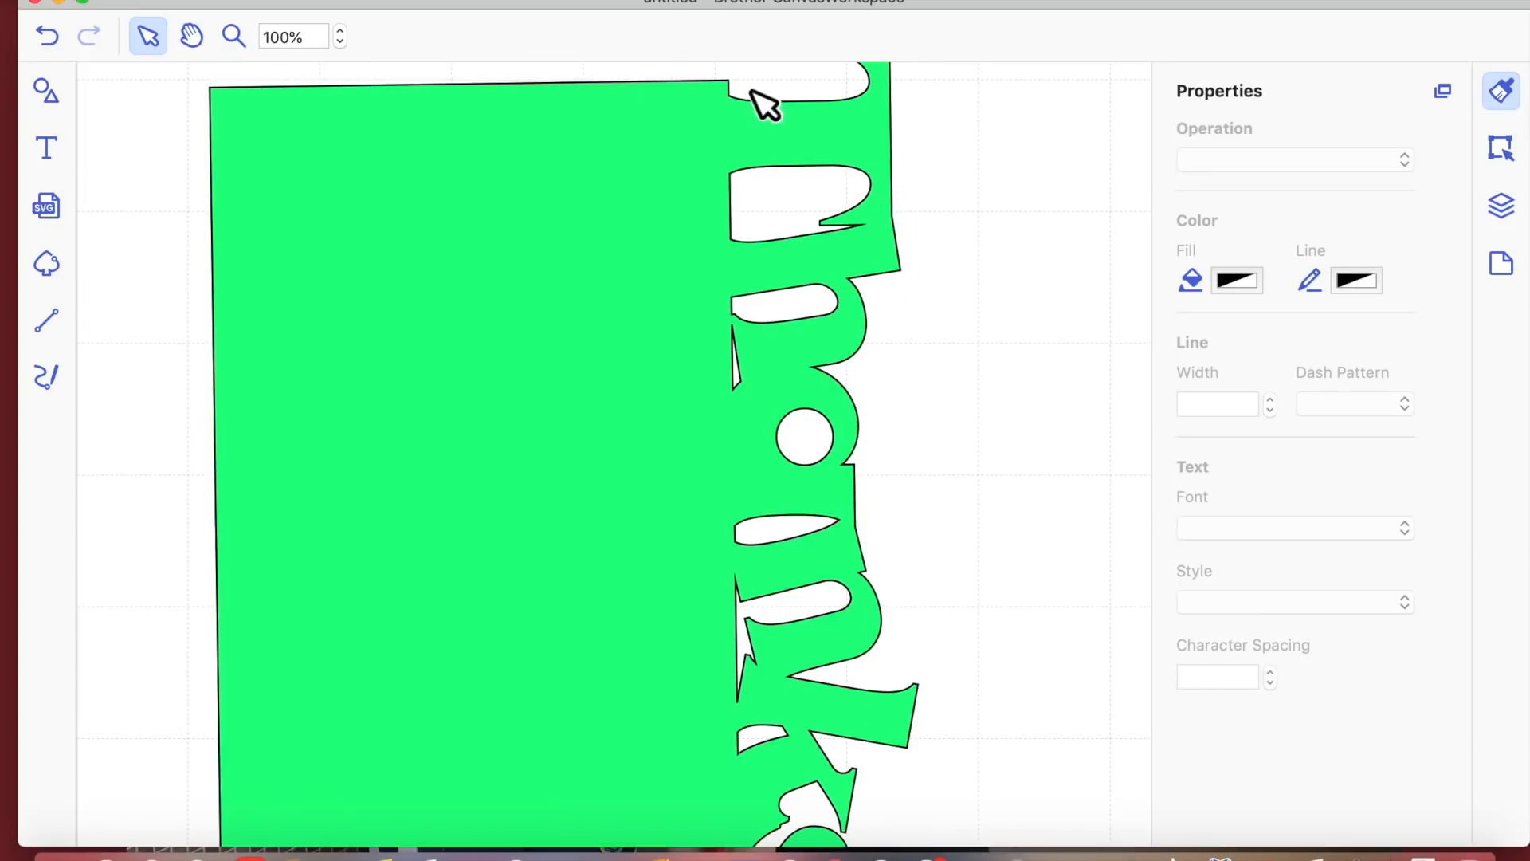
click(624, 526)
drag(624, 525, 591, 589)
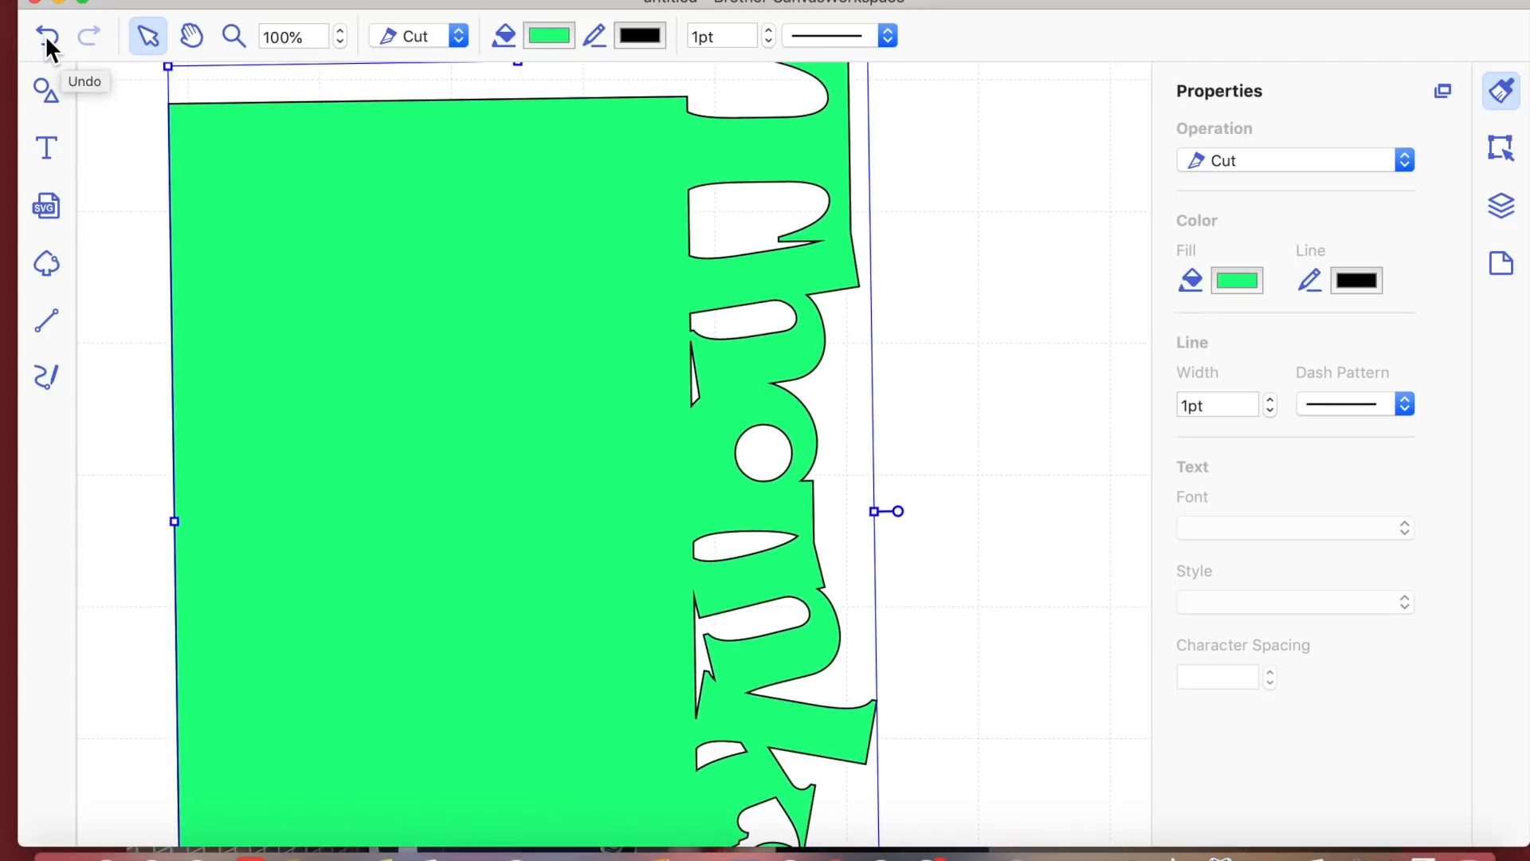
- Undo all the edits back to the six separate, overlapping blue letters
click(47, 36)
click(46, 37)
click(46, 37)
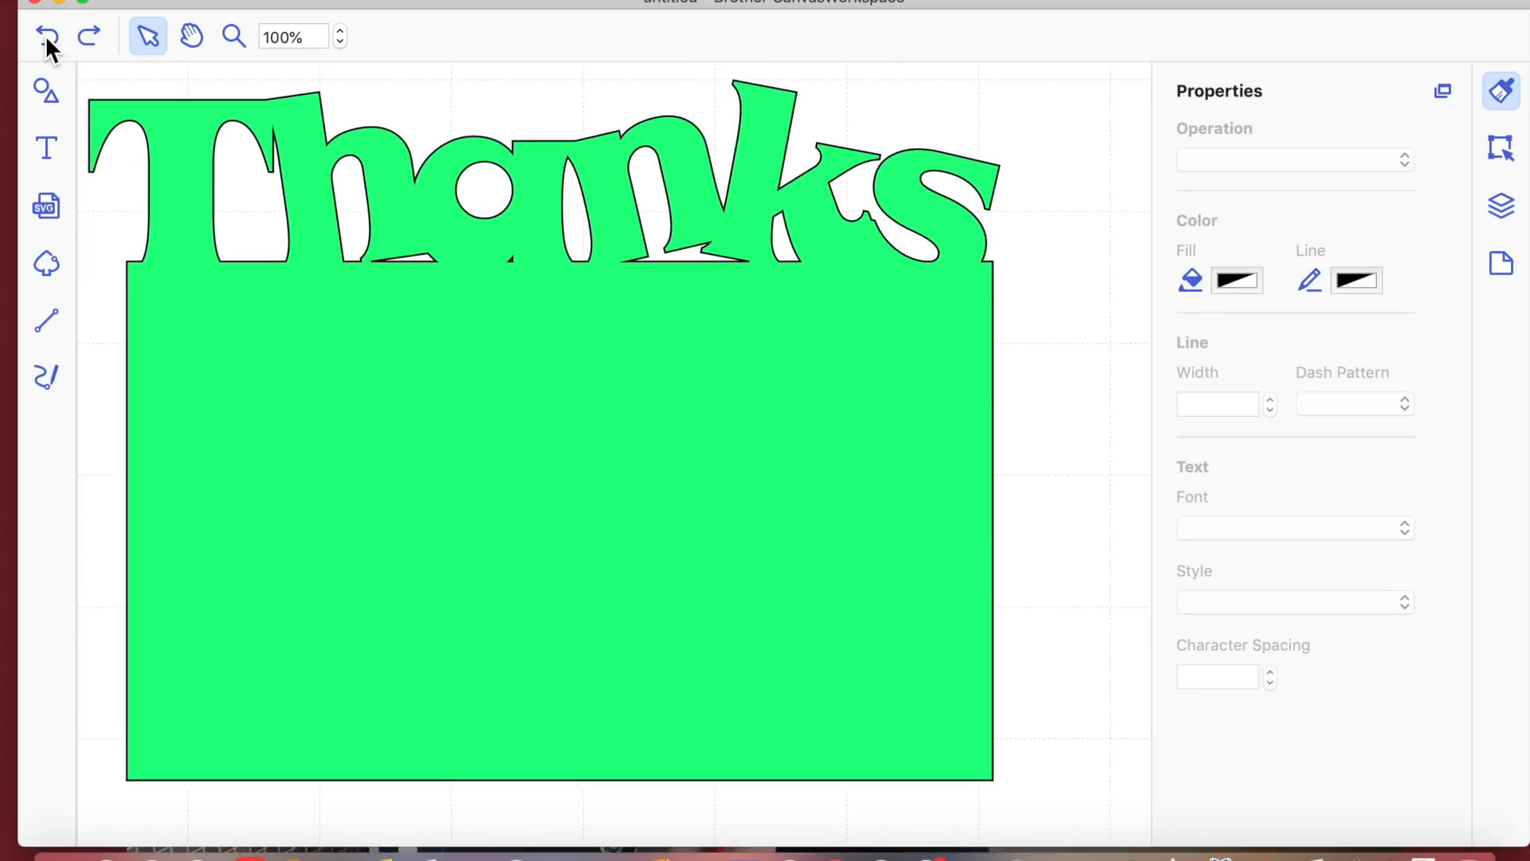
click(47, 36)
click(46, 37)
click(47, 36)
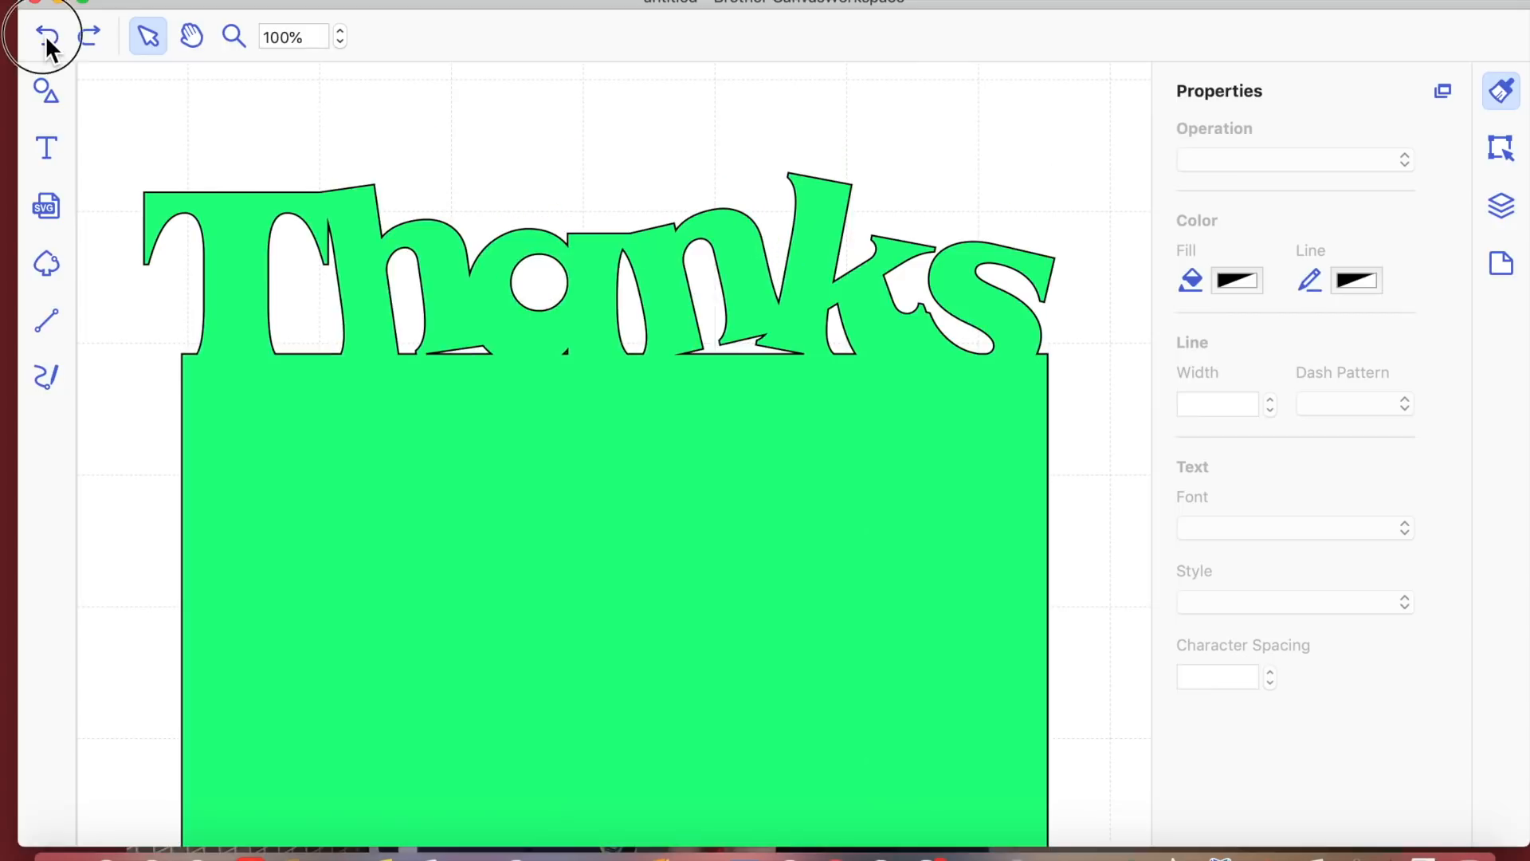
click(46, 36)
click(46, 36)
click(46, 37)
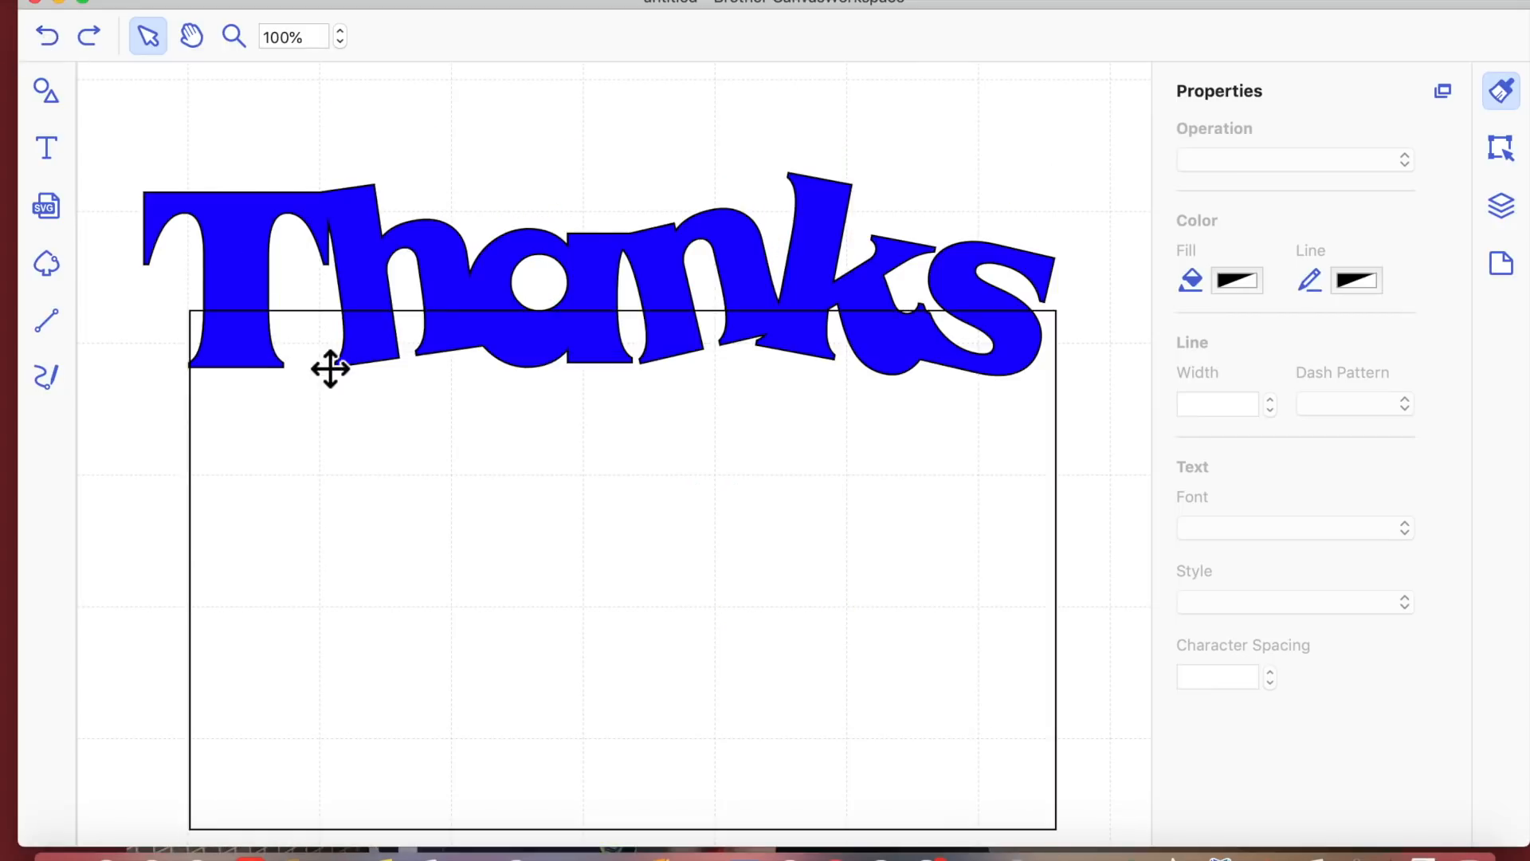
click(48, 37)
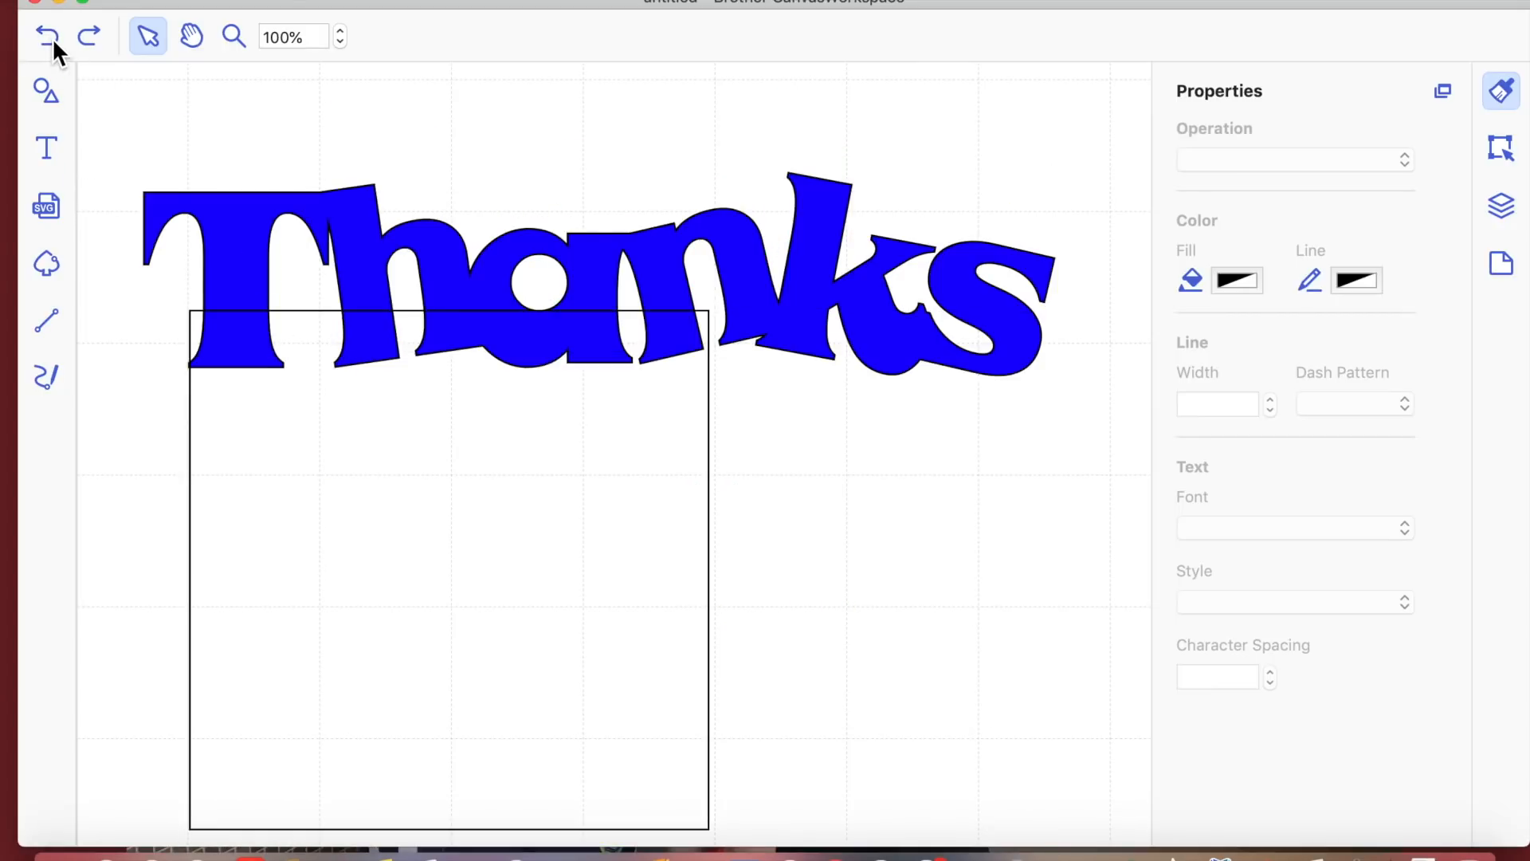
click(48, 36)
click(48, 36)
click(48, 37)
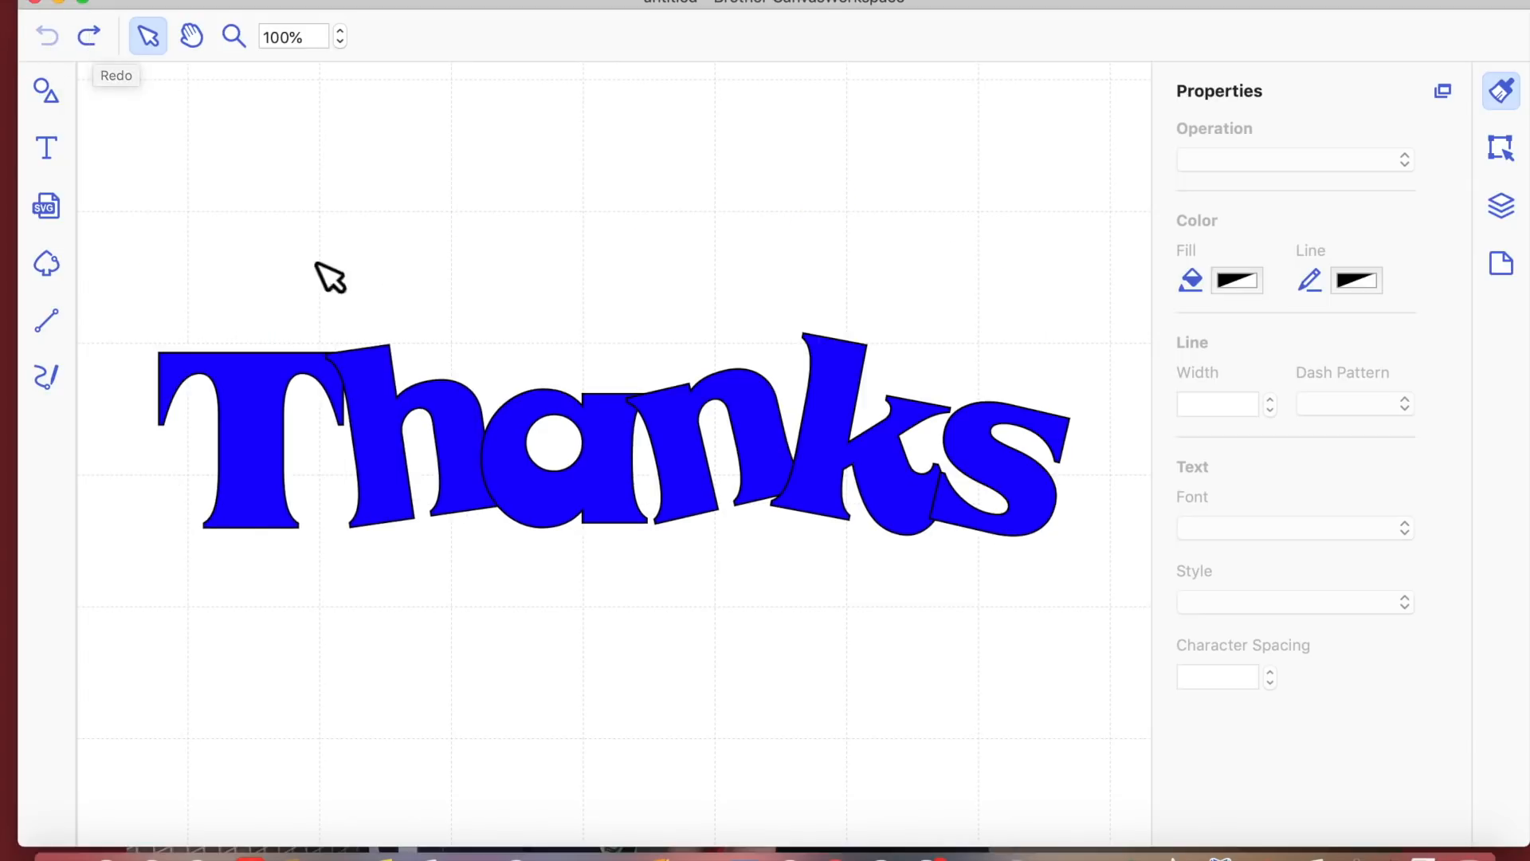
- Add a plain square from the basic shapes and position it over the first letters of the word
click(49, 91)
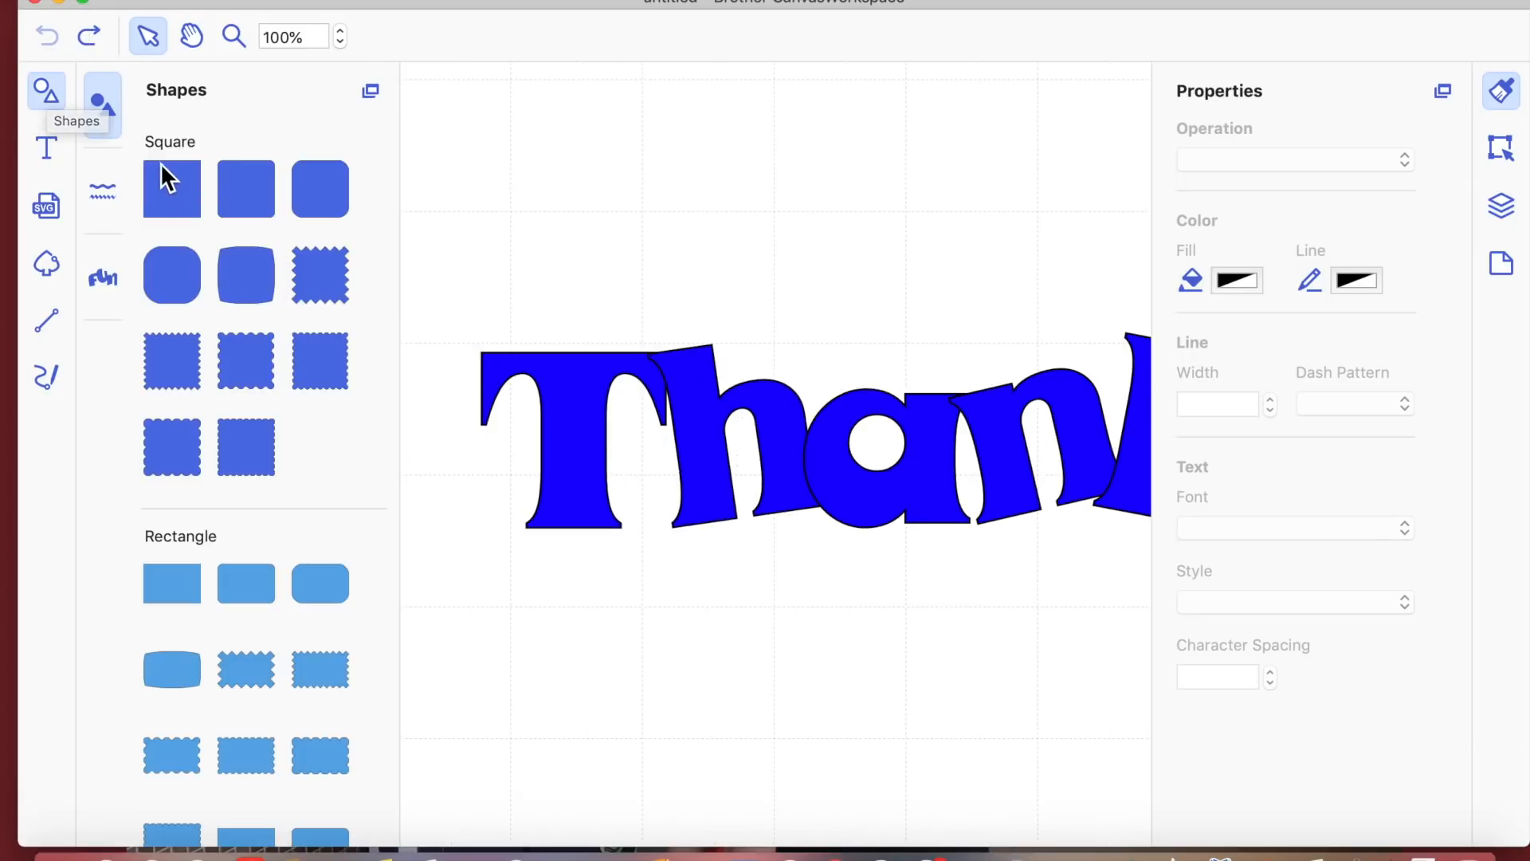
click(172, 197)
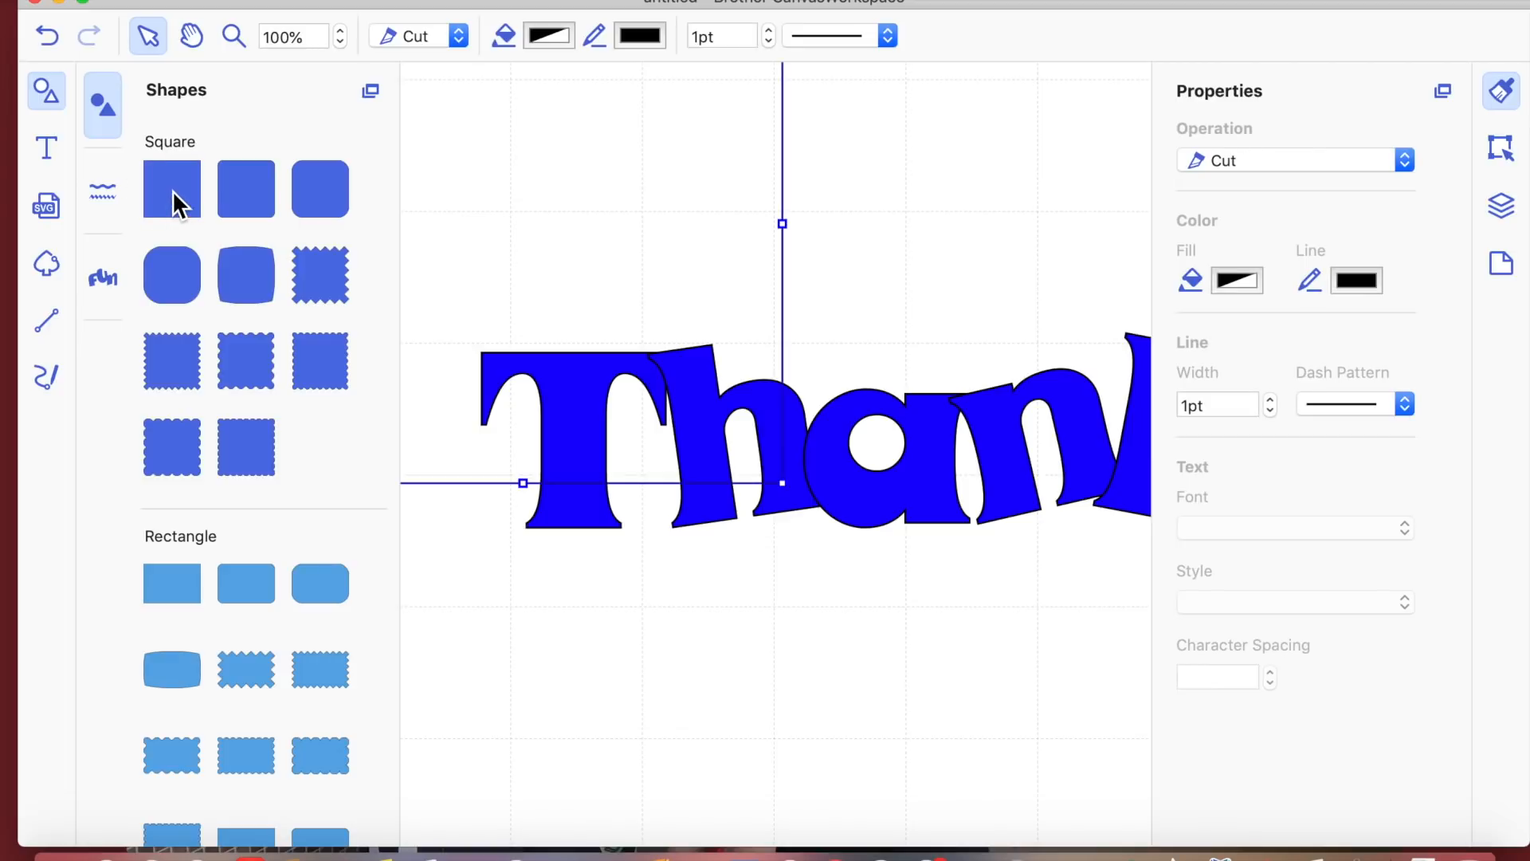
drag(605, 328, 604, 608)
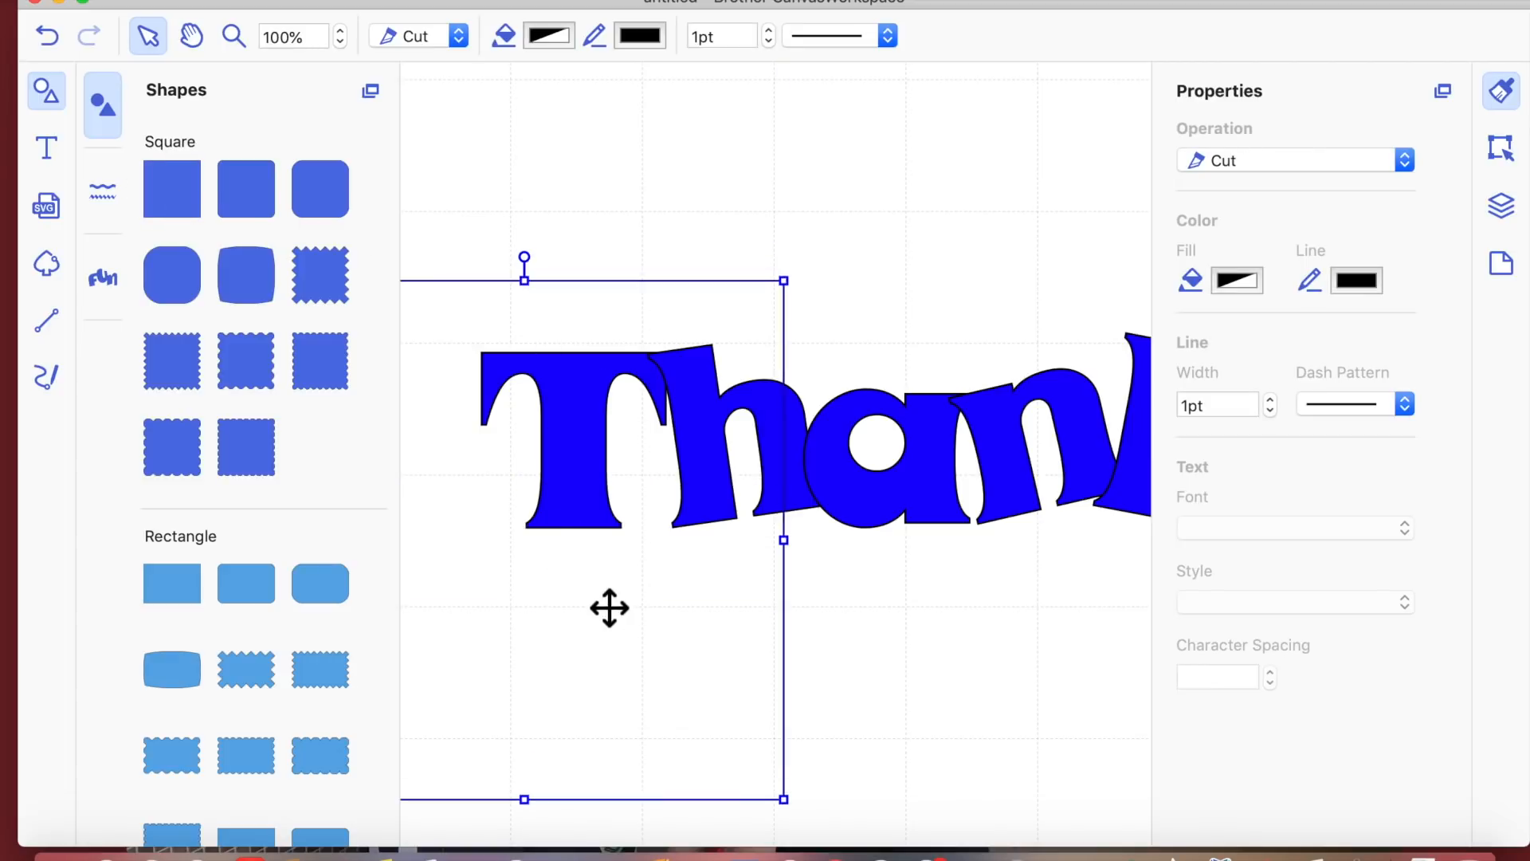
click(49, 89)
drag(266, 308, 510, 271)
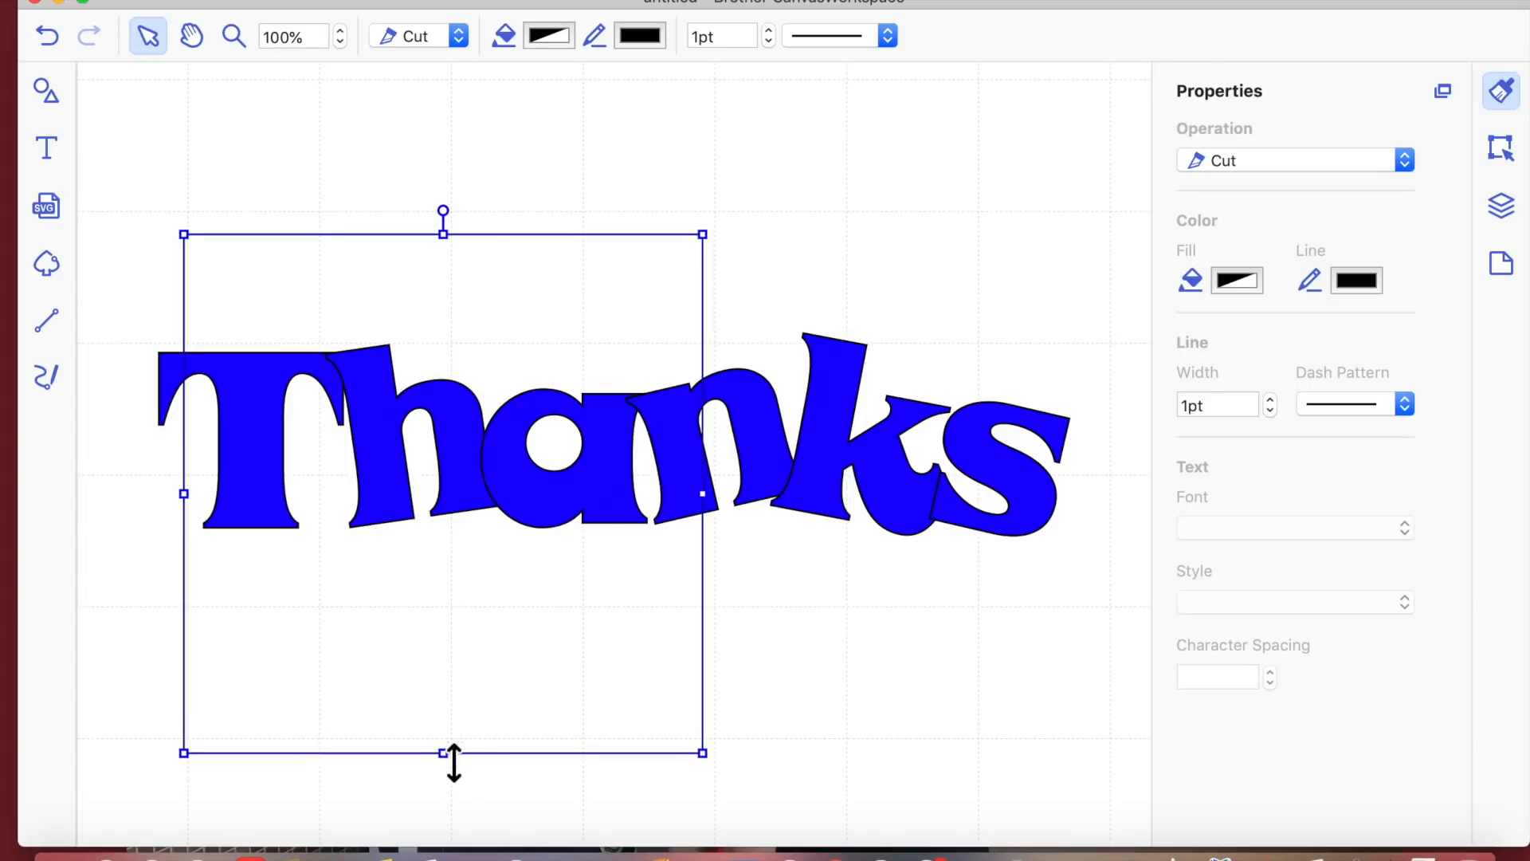
- Stretch the square downward into a tall rectangle and shift it to start just outside the letter T
drag(453, 764, 453, 859)
drag(622, 765, 499, 749)
drag(286, 401, 346, 444)
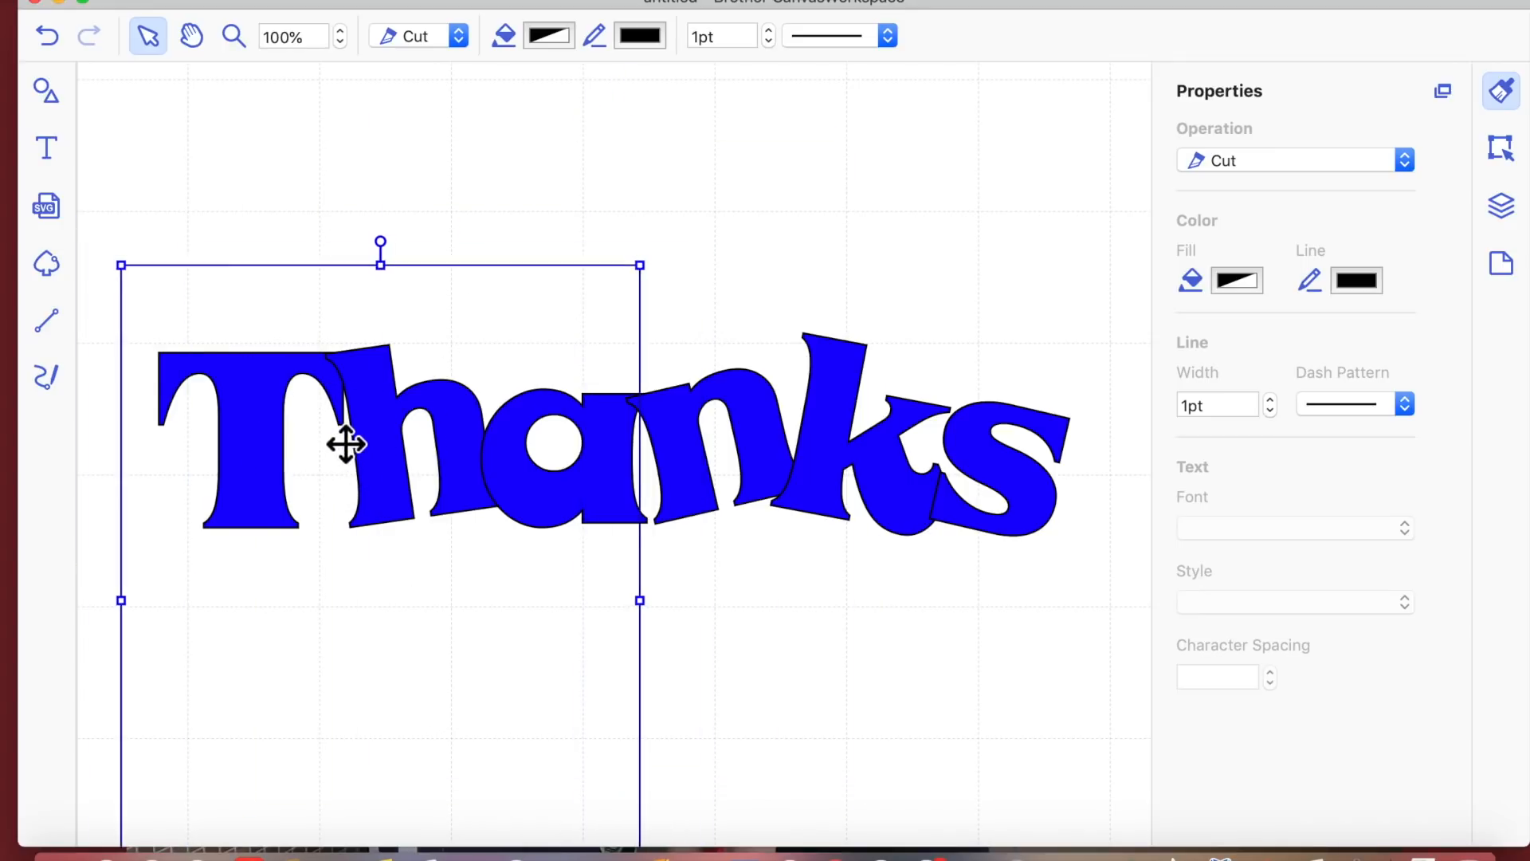
- Zoom out to 50% and move the rectangle left so it clears the blue letters
double_click(262, 390)
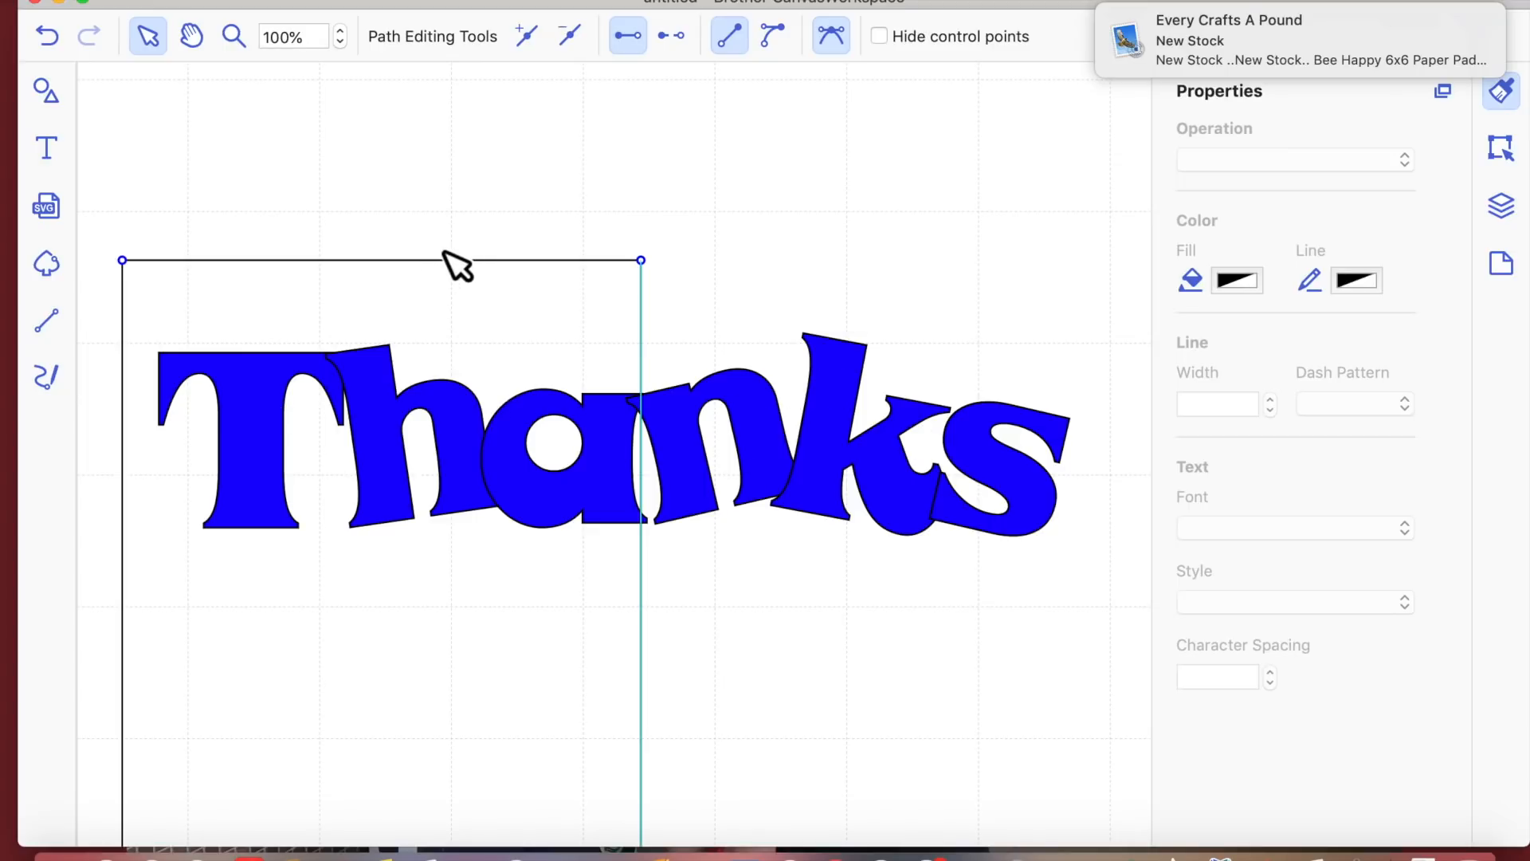
click(343, 43)
click(342, 43)
click(343, 43)
click(343, 43)
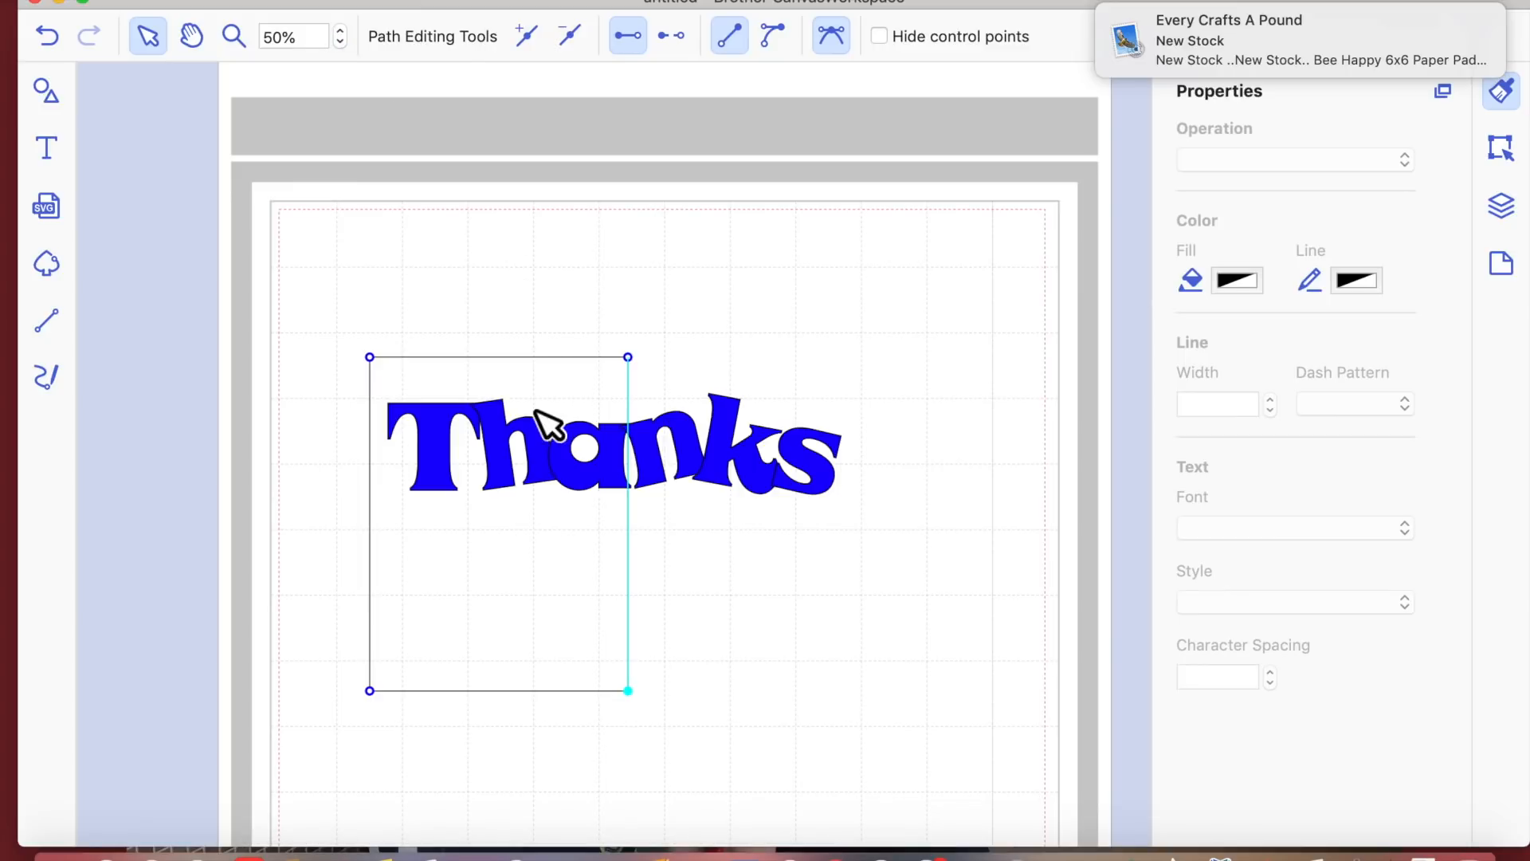
click(790, 600)
drag(512, 381, 314, 386)
- Tilt the letter T slightly clockwise and place it over the top of the rectangle's right edge
drag(458, 437, 497, 396)
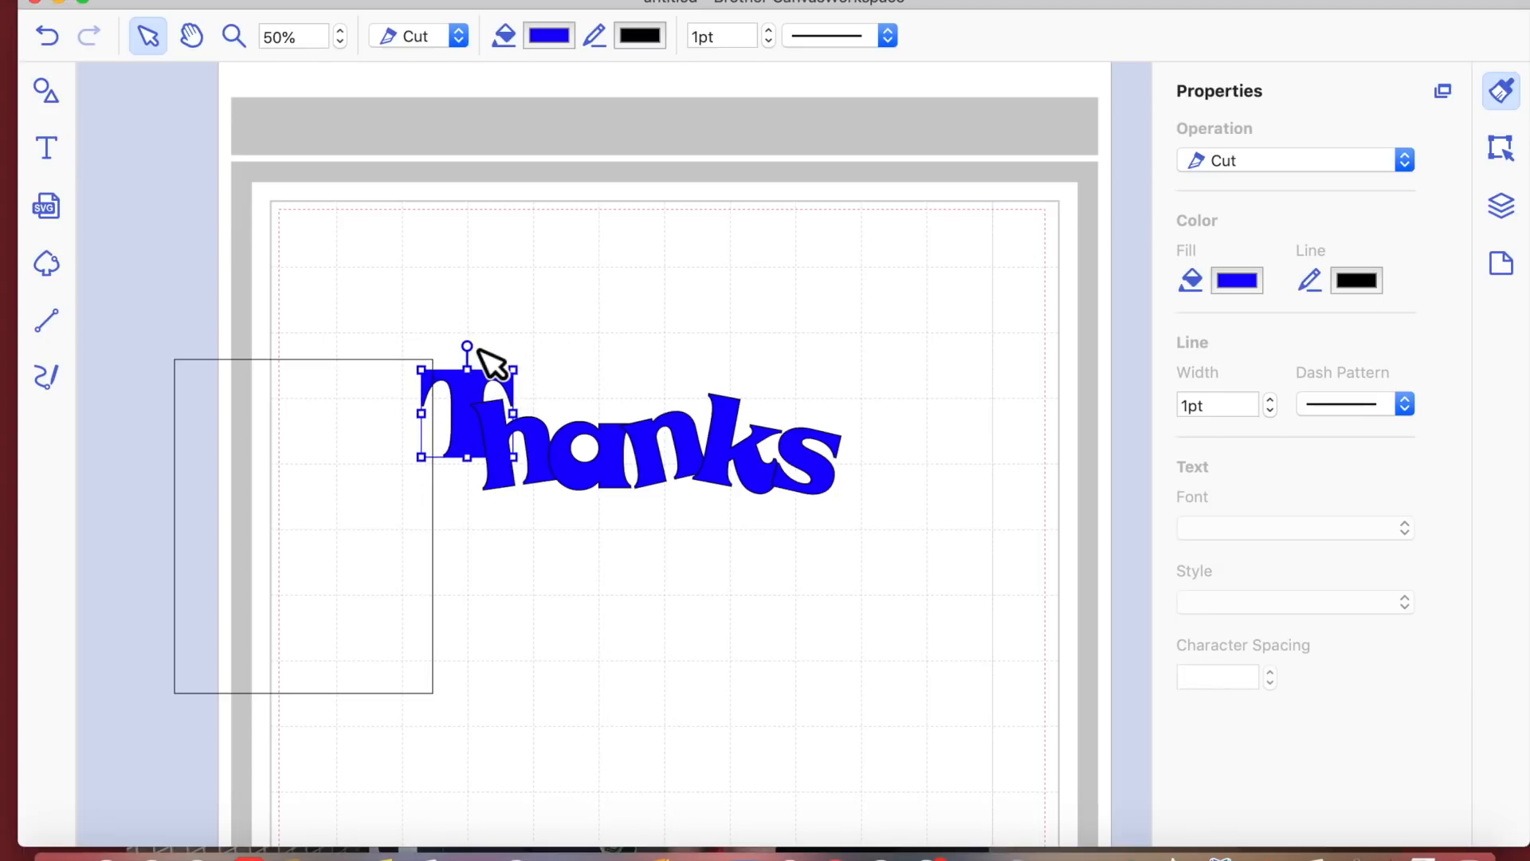
click(479, 352)
click(468, 399)
drag(479, 351, 487, 349)
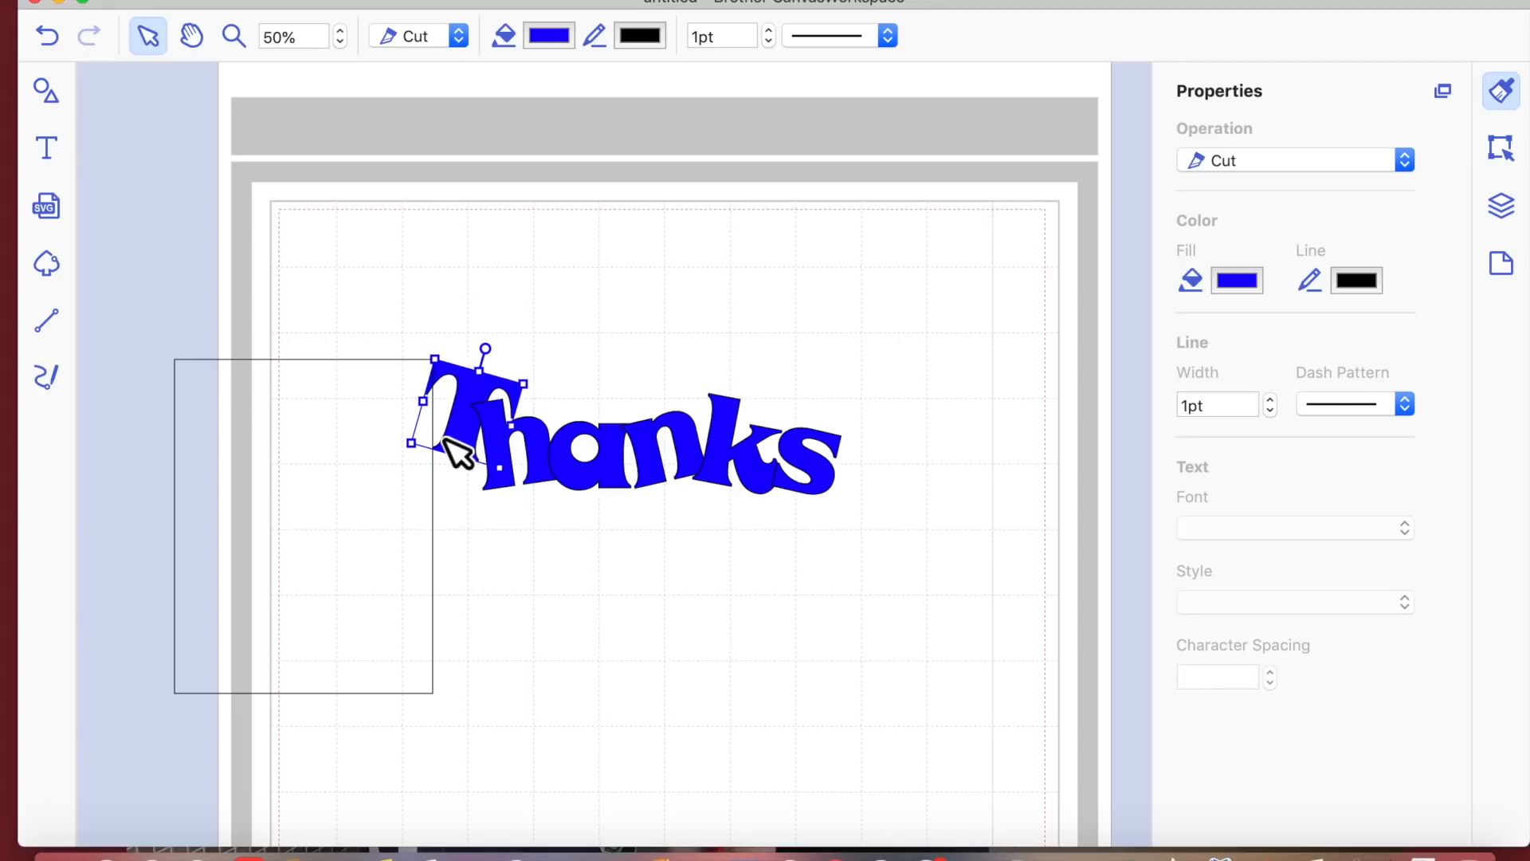
drag(463, 431, 456, 494)
- Stack the letters h and a beneath the T, overlapping the rectangle's right edge
click(505, 529)
click(569, 611)
drag(576, 475, 447, 598)
- Lengthen the rectangle downward to about 6.3 inches tall and stack the letter n under the a
click(409, 639)
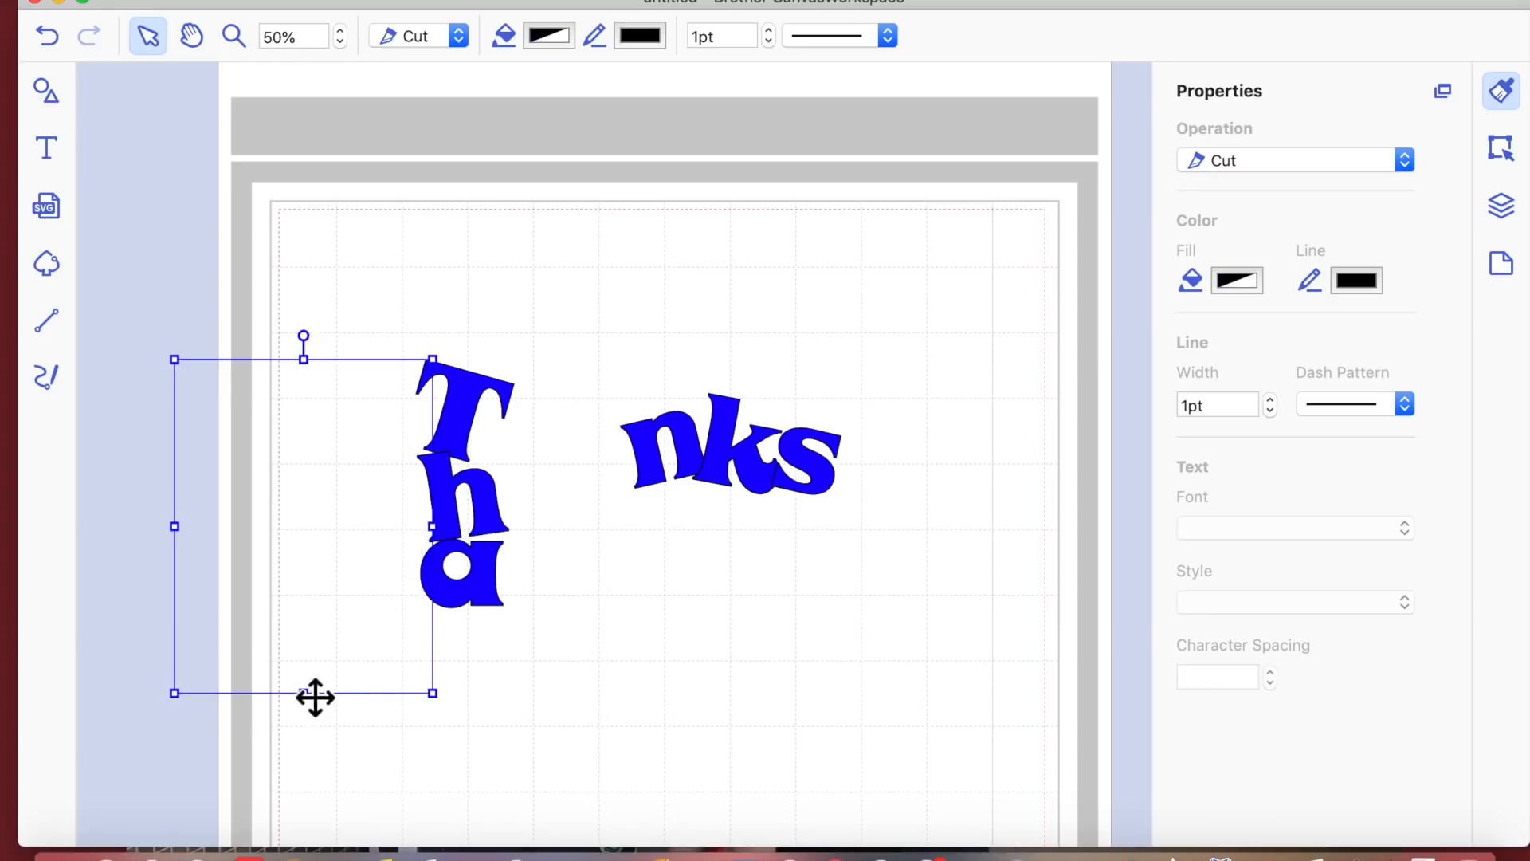
drag(316, 702, 311, 780)
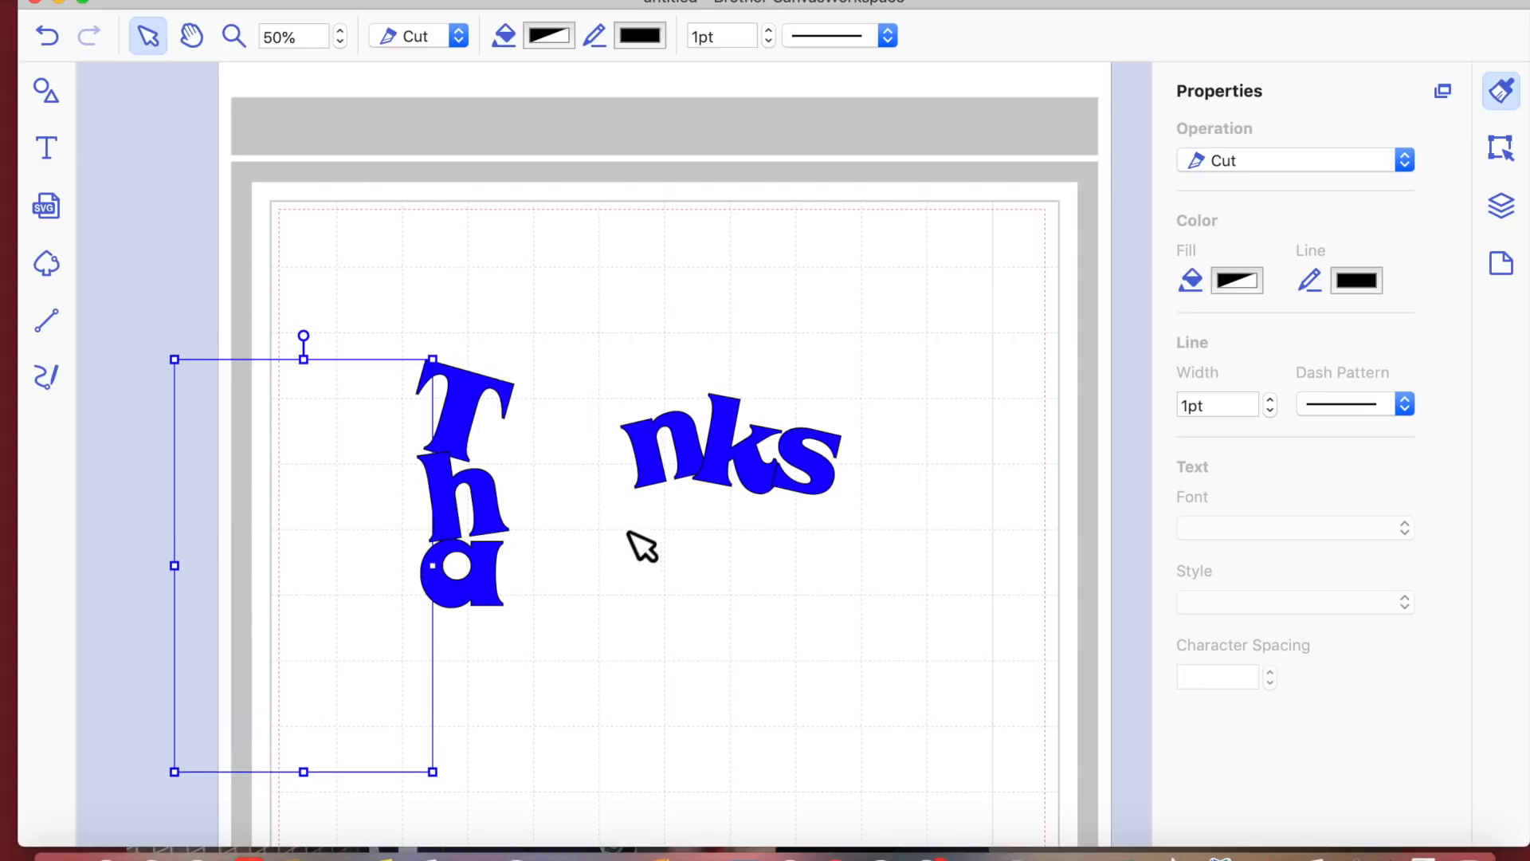
drag(665, 440, 447, 650)
- Weld the rectangle with the letters T, h, a and n into one shape and move it fully onto the mat
drag(188, 244, 564, 646)
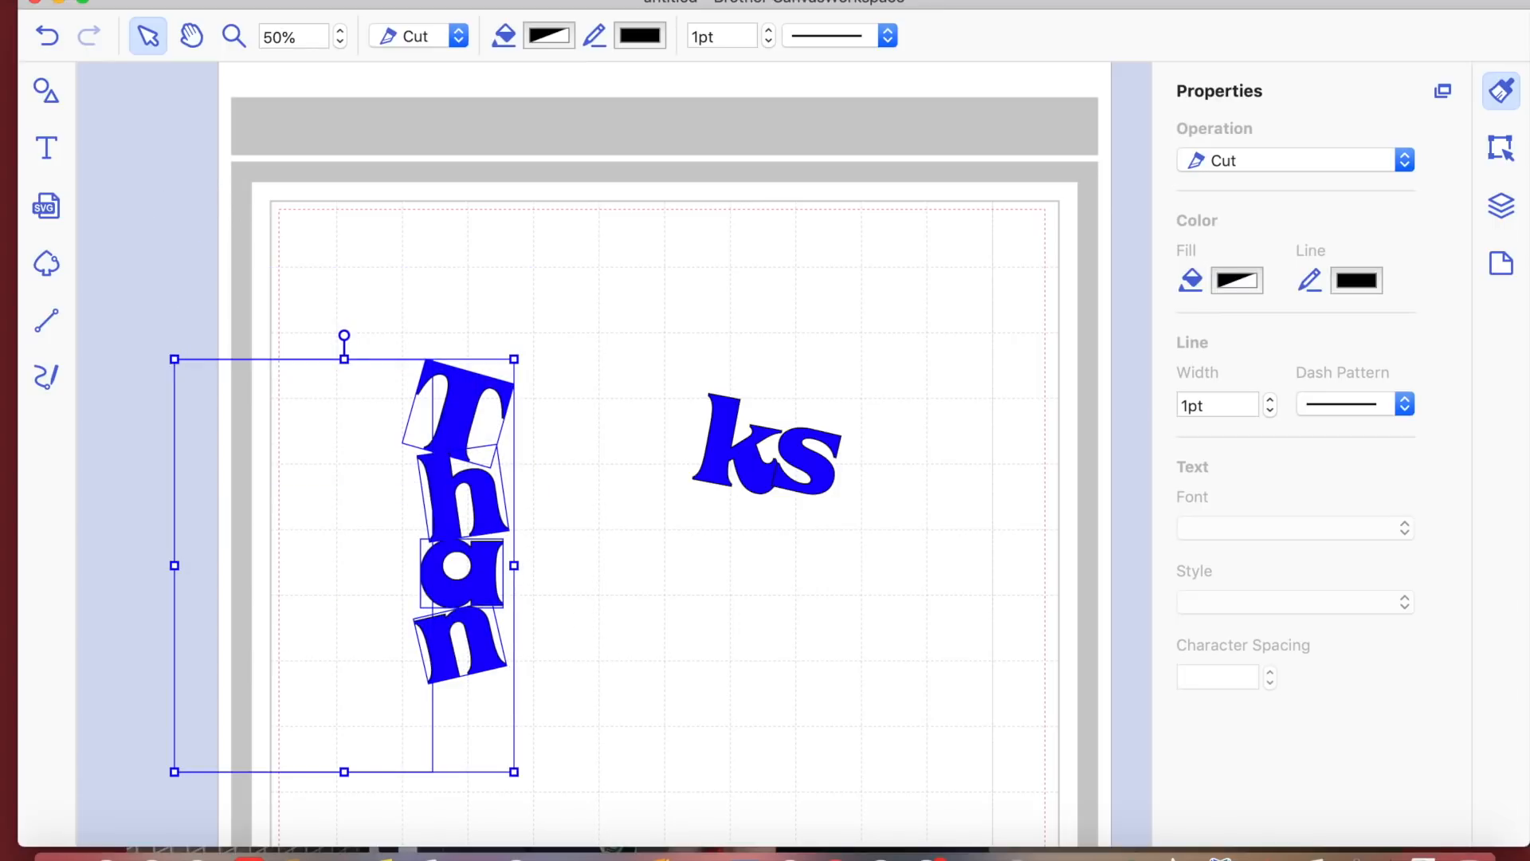
click(1507, 154)
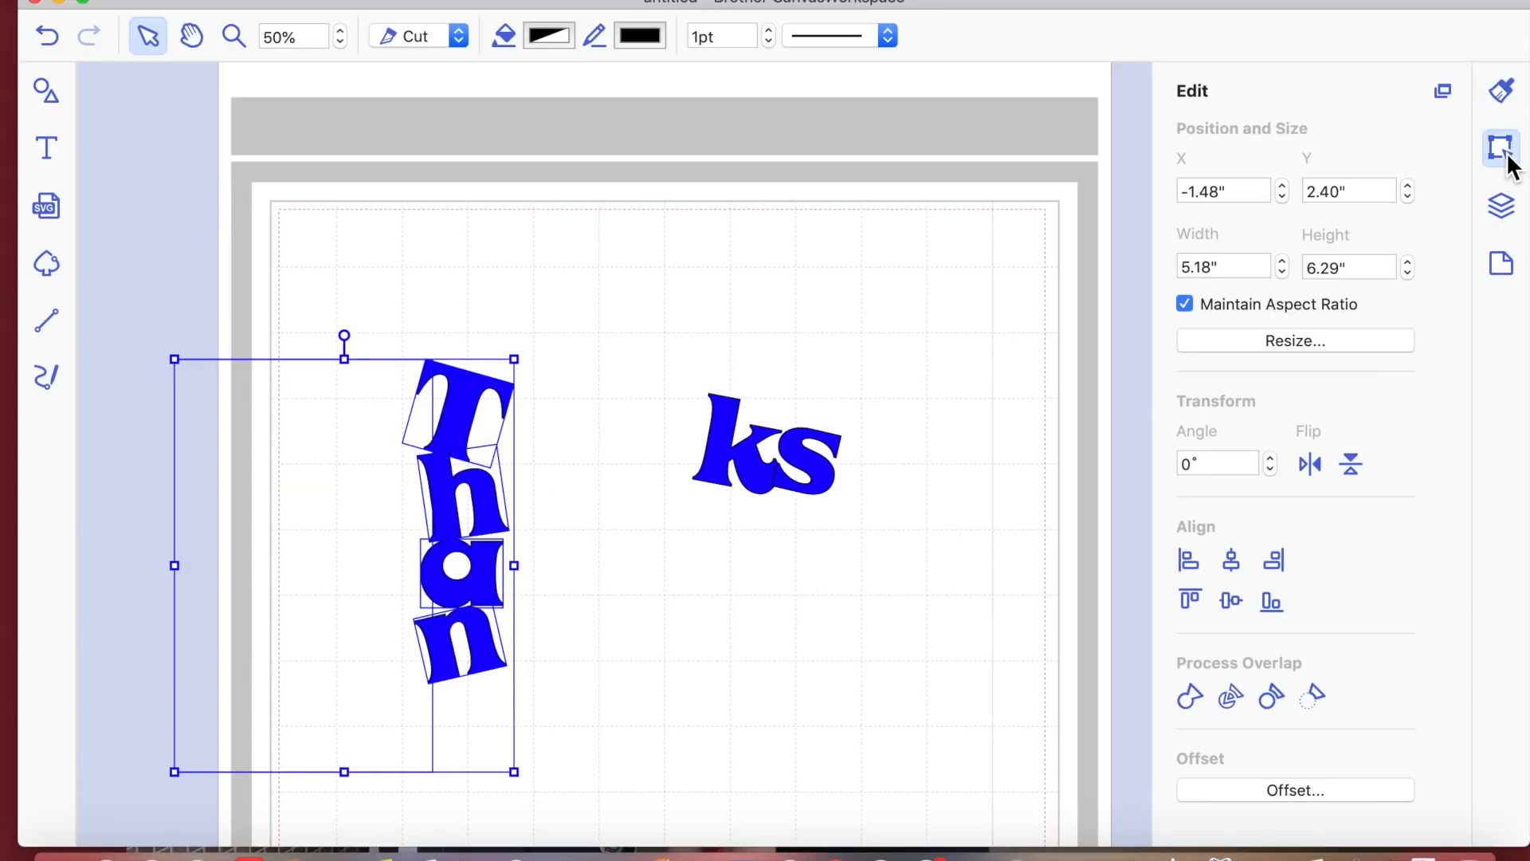
click(1191, 696)
click(811, 672)
drag(462, 517, 587, 410)
- Fill the welded shape with Maraschino red at 100% opacity
click(1499, 86)
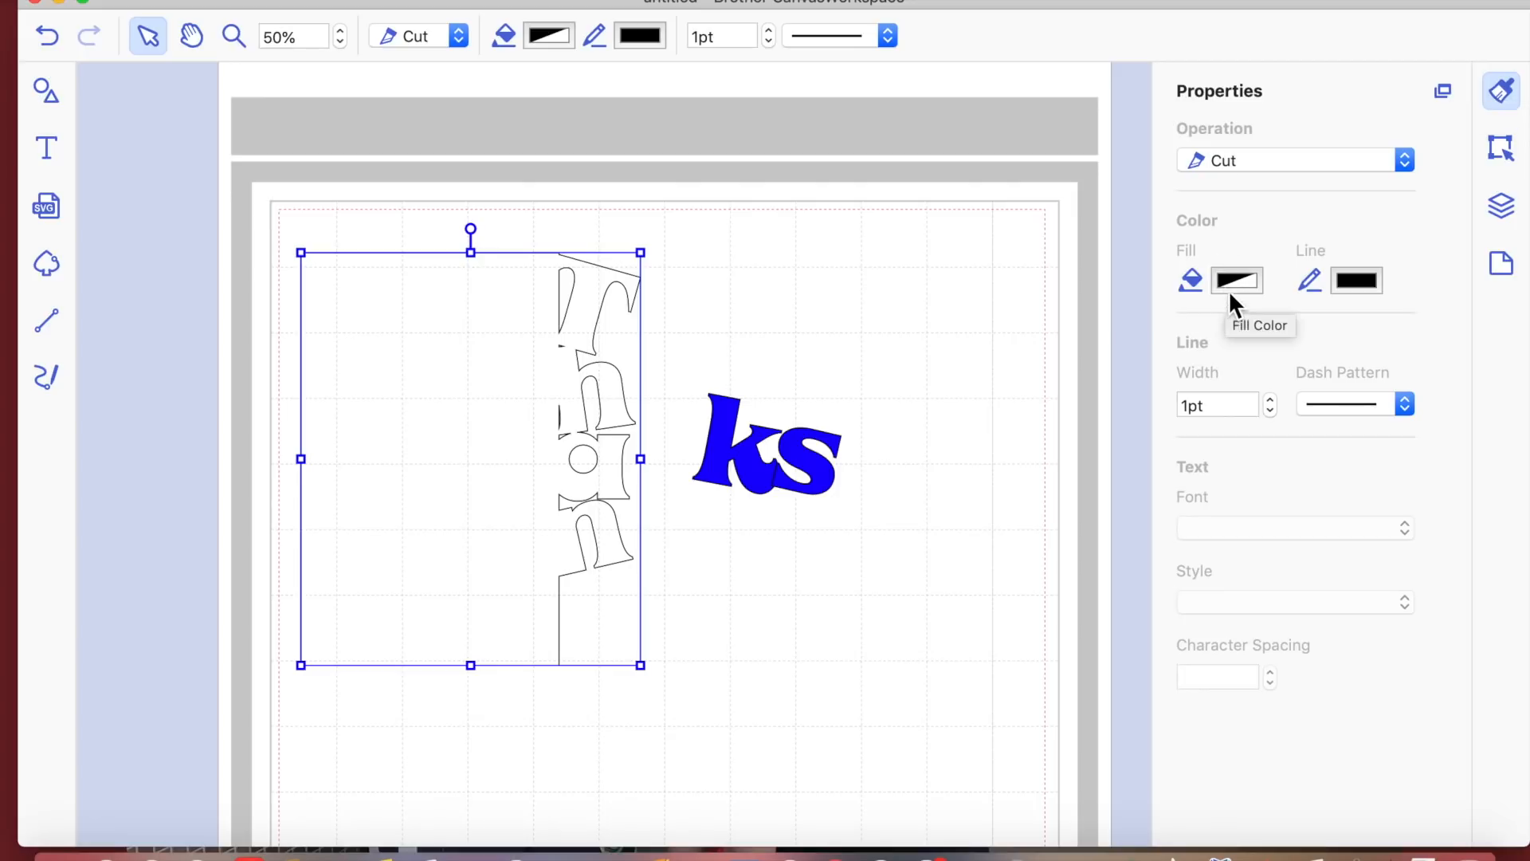
click(1230, 288)
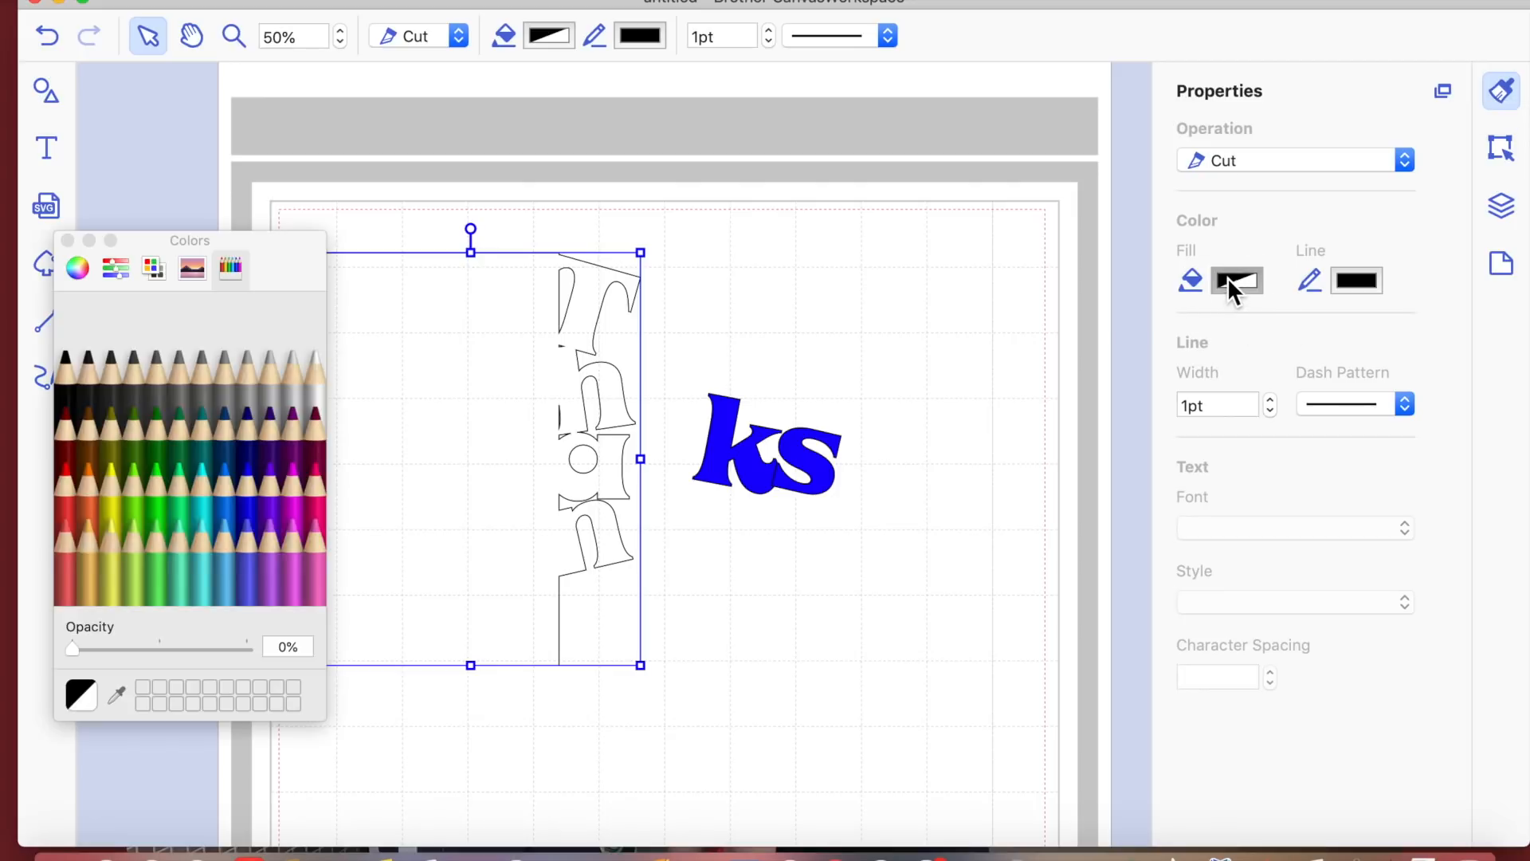
click(69, 510)
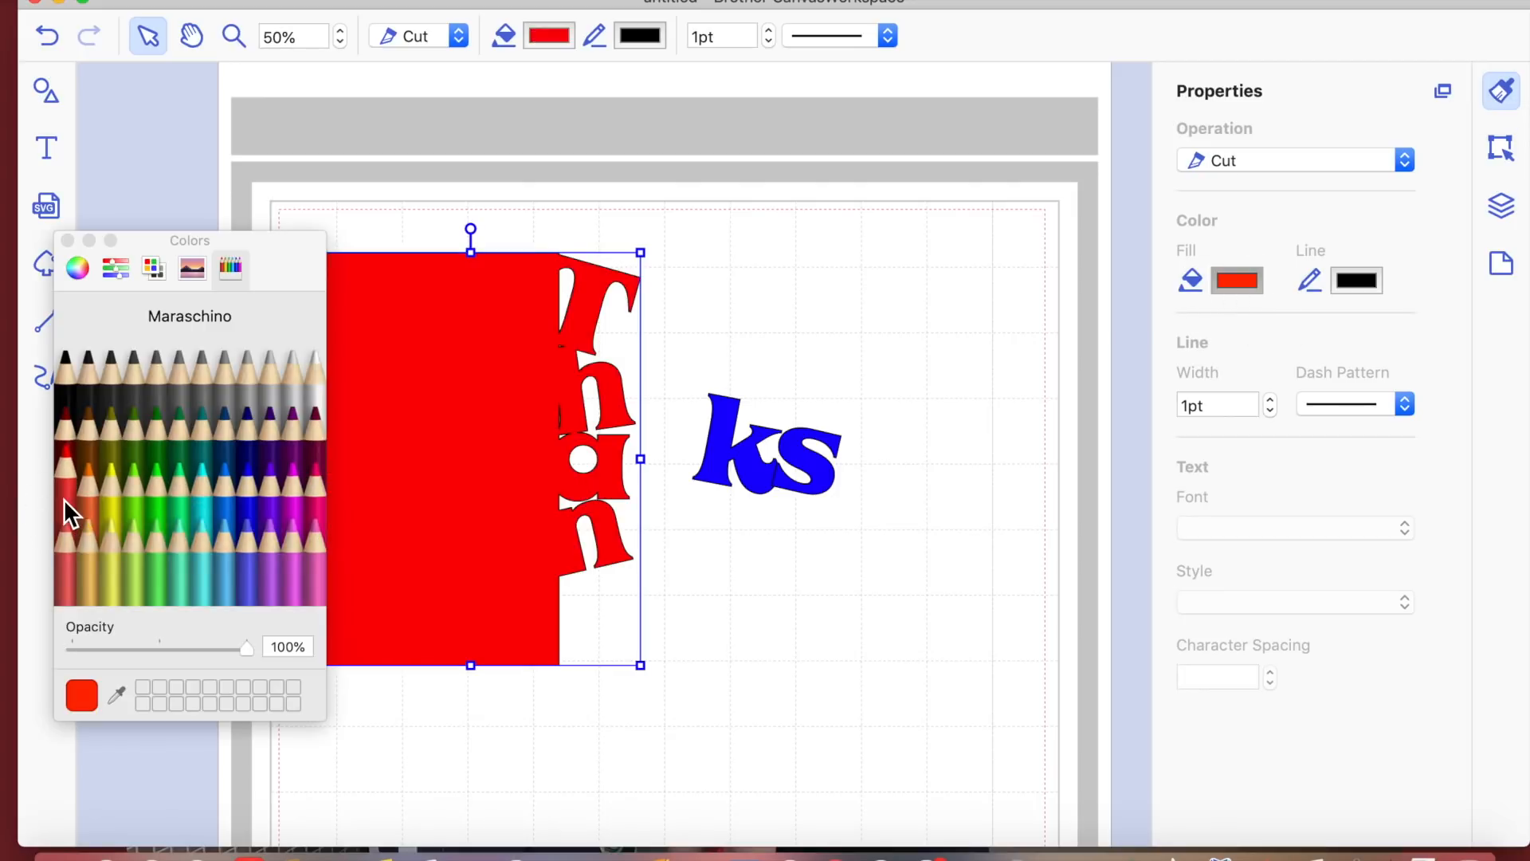
click(68, 240)
- Shift the red shape slightly and edit its path to delete the tiny leftover gap between the T and the h
click(534, 379)
double_click(536, 381)
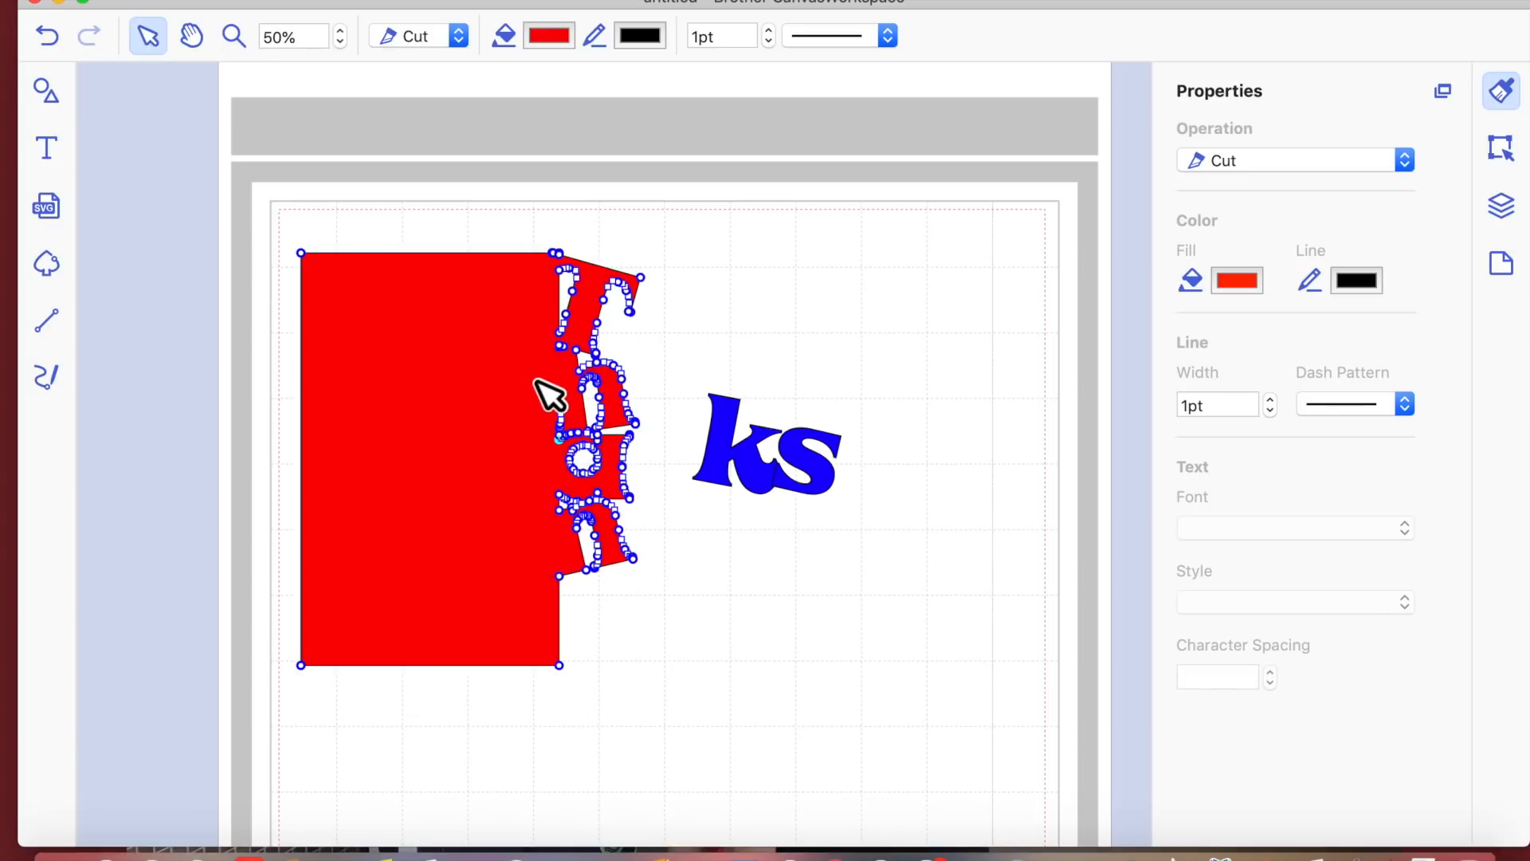
click(555, 396)
click(567, 427)
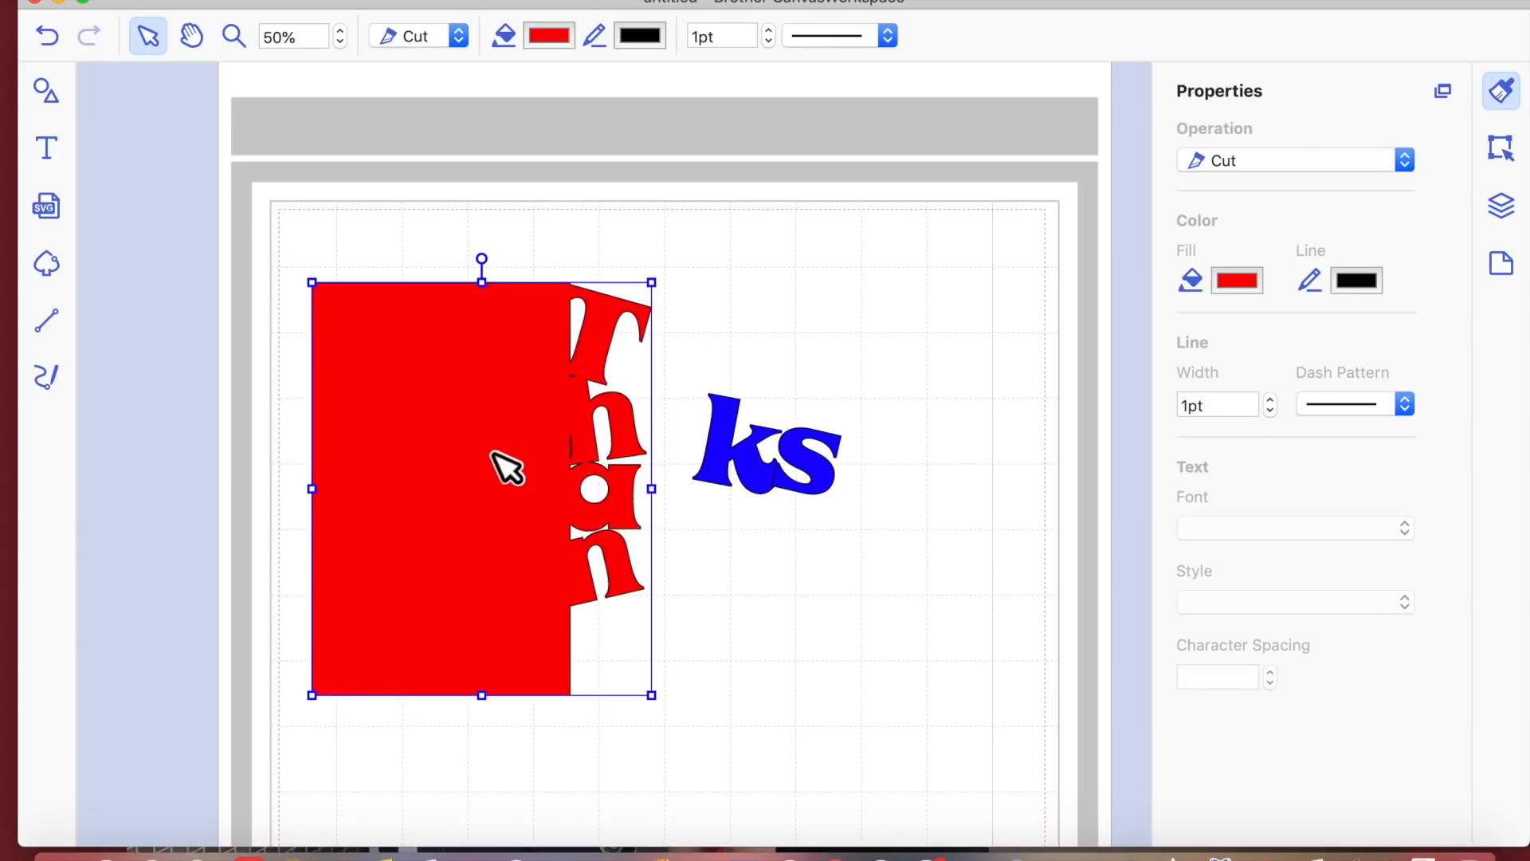
double_click(542, 411)
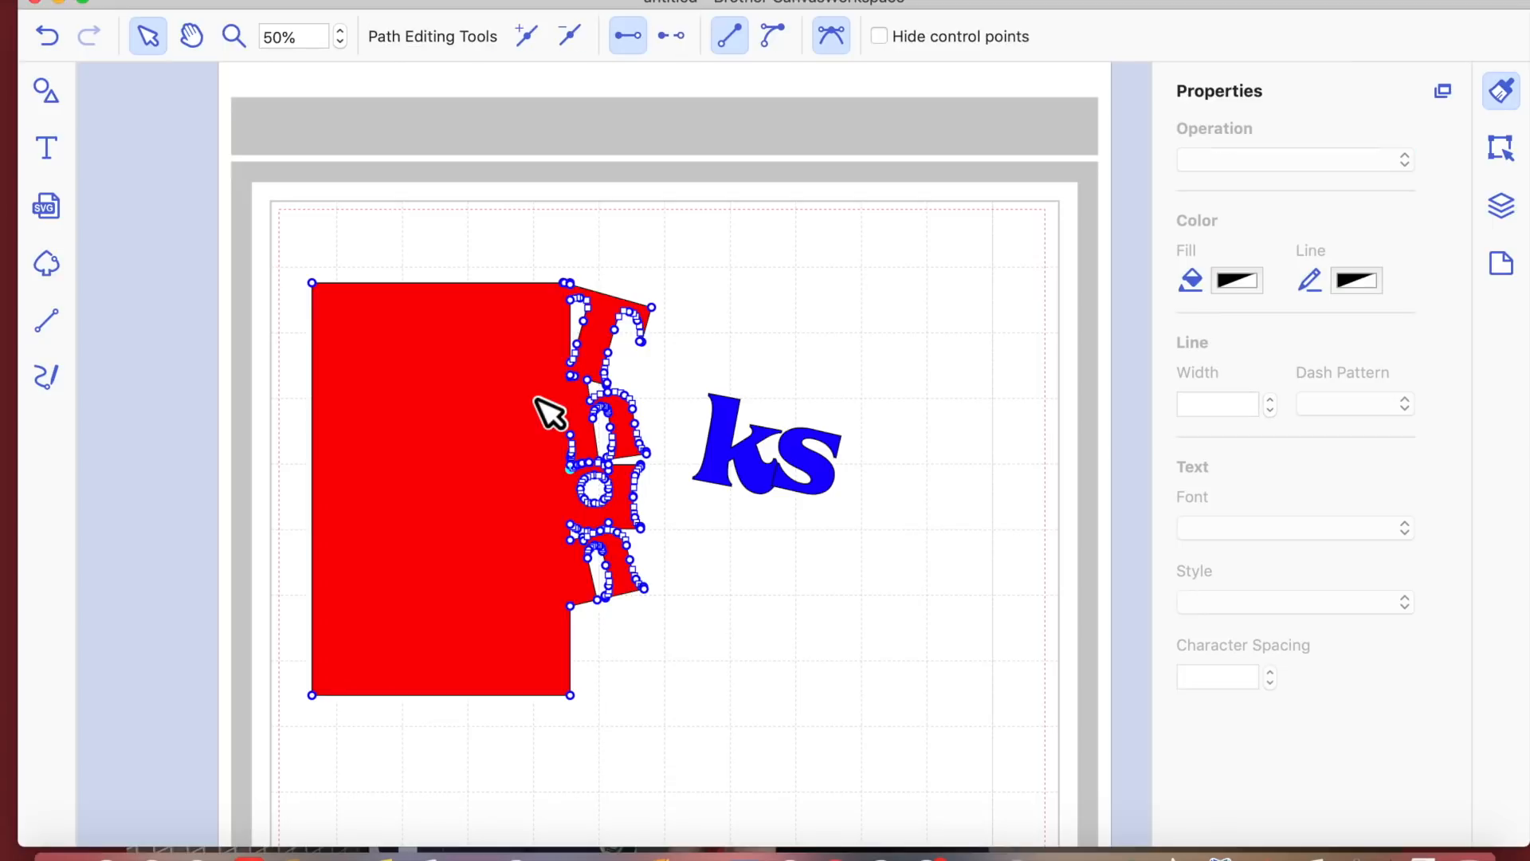
click(548, 411)
click(548, 411)
double_click(539, 403)
click(571, 377)
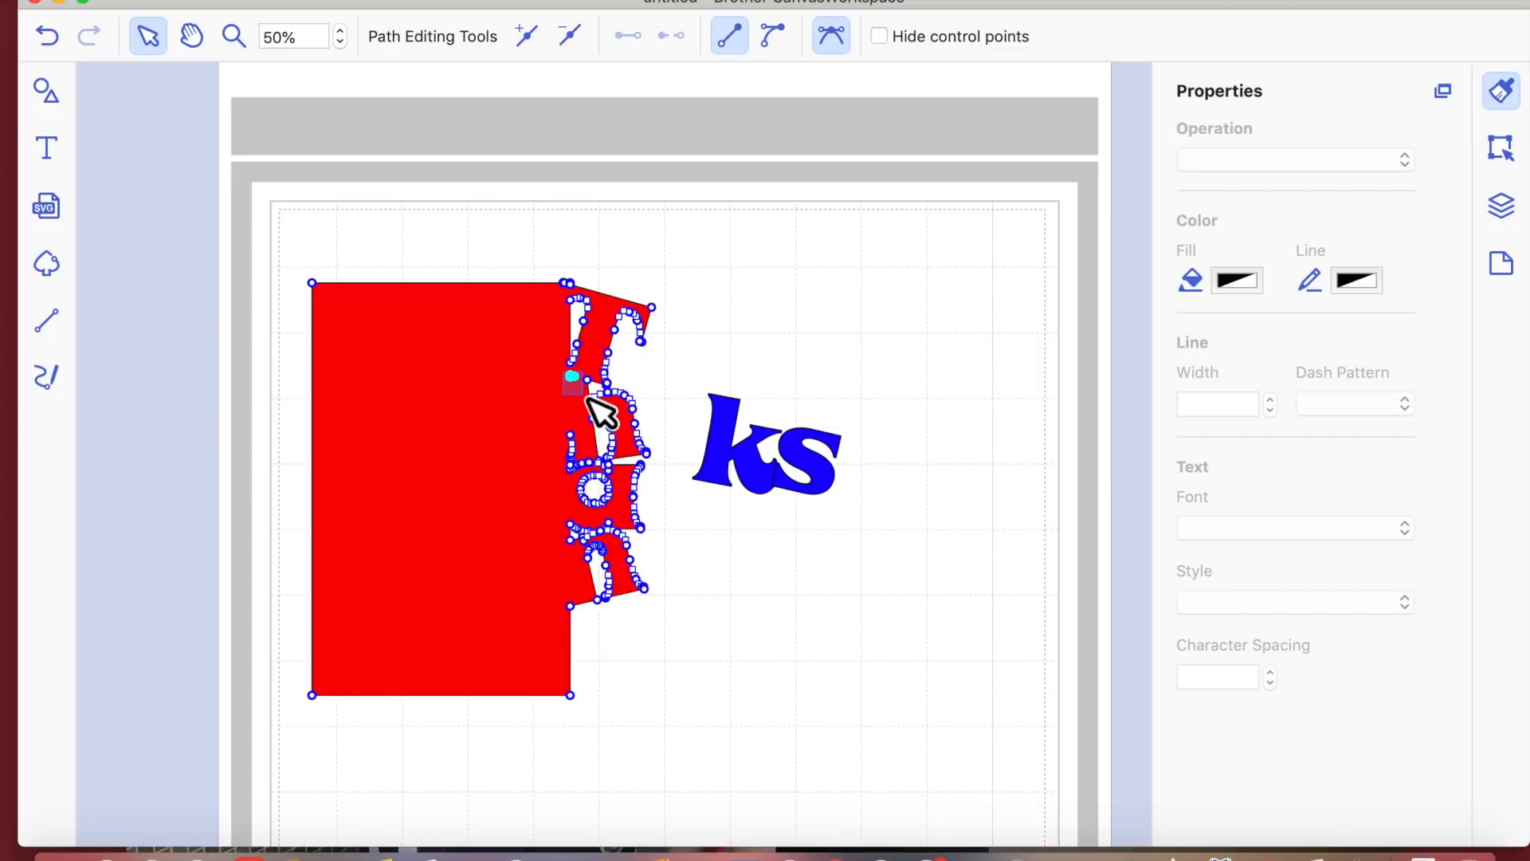
click(569, 35)
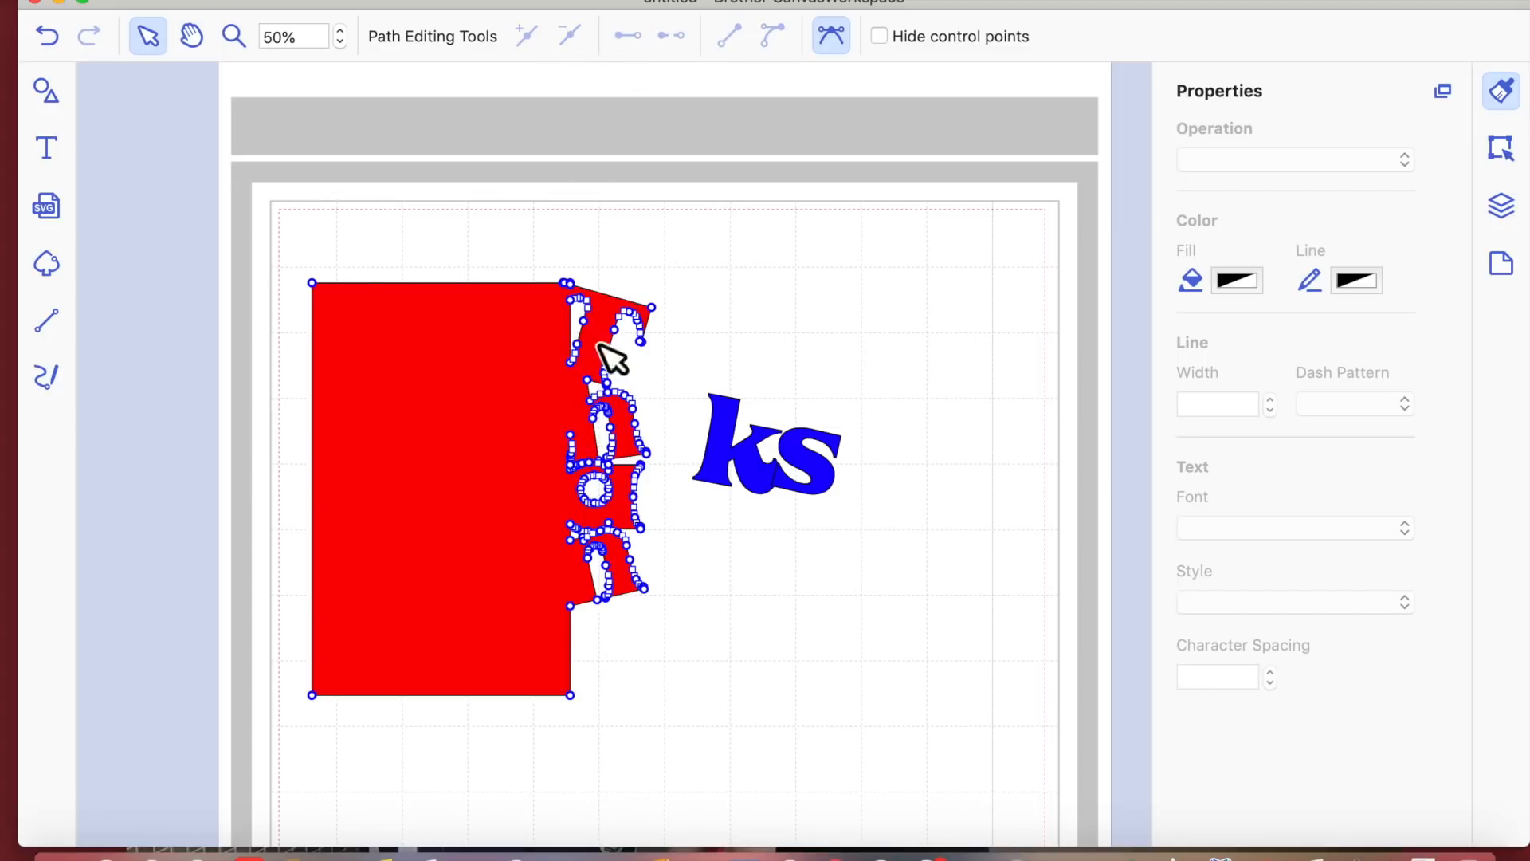
click(690, 604)
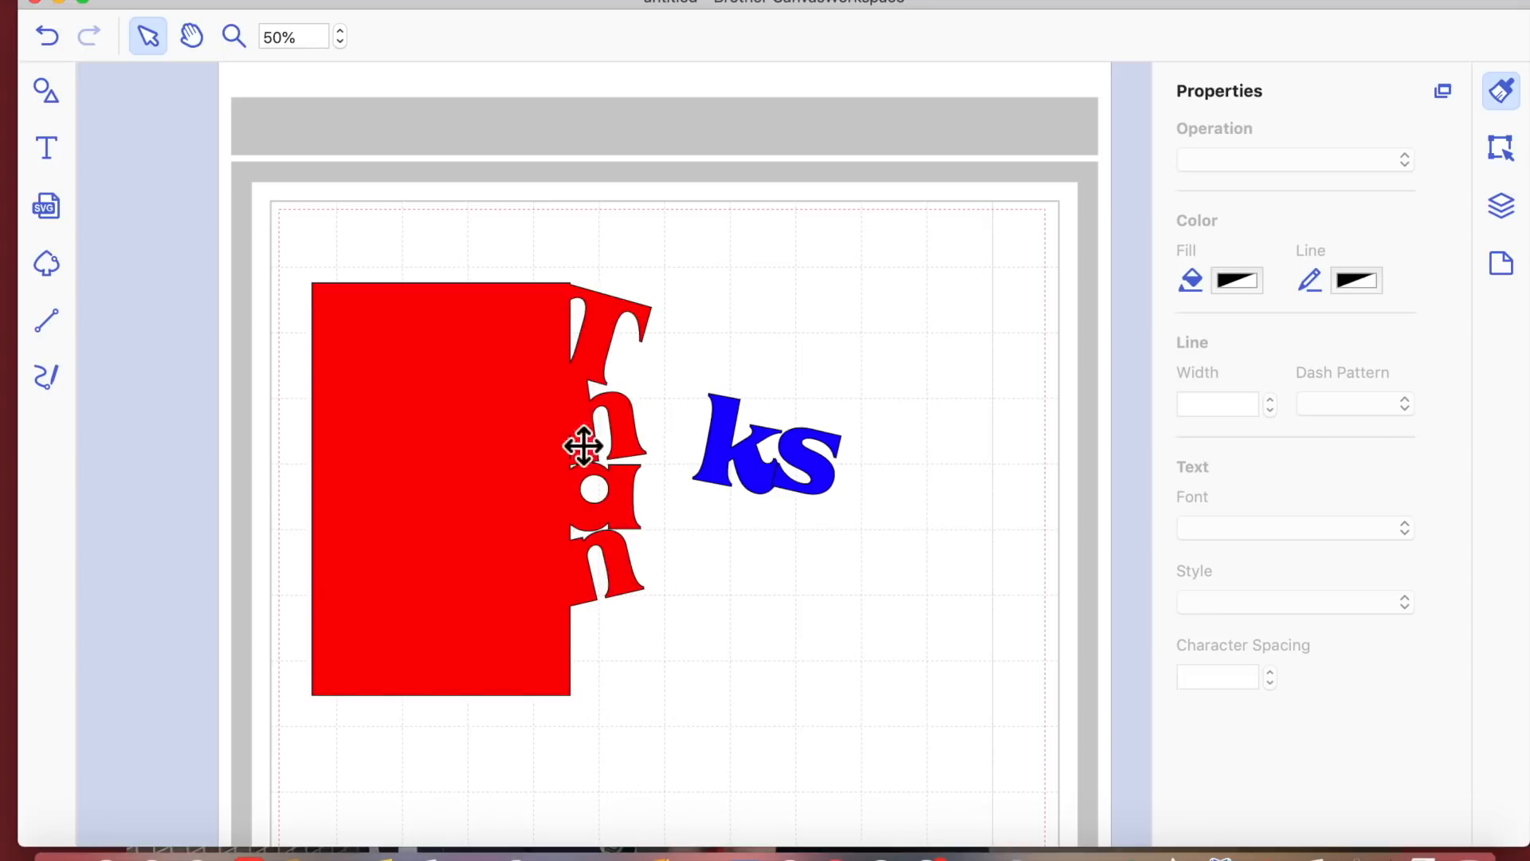
- Edit the red shape's path to delete the thin leftover sliver beside the stem of the h
click(232, 36)
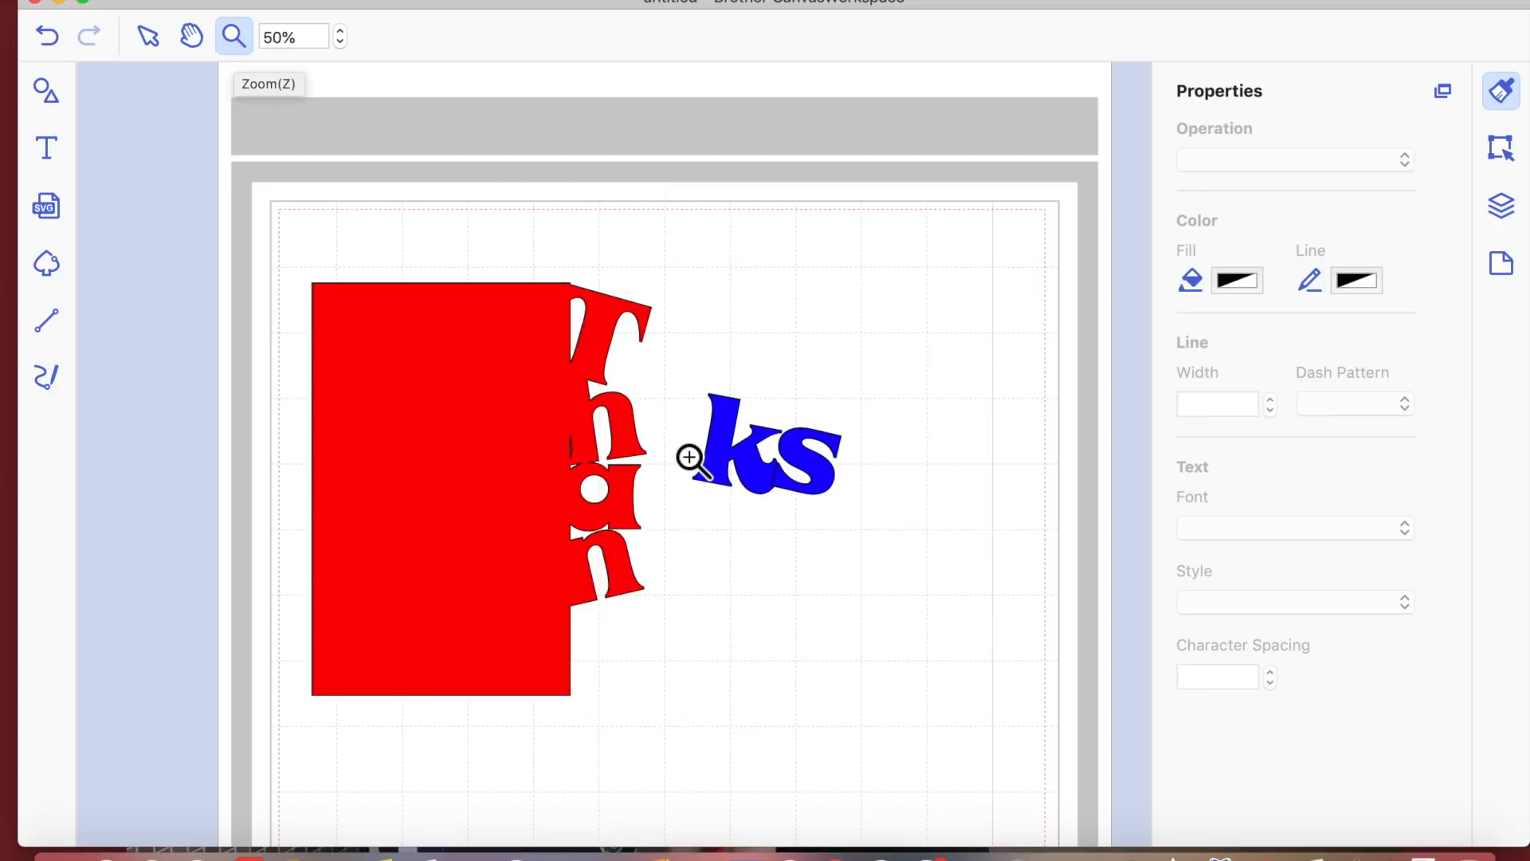
click(576, 456)
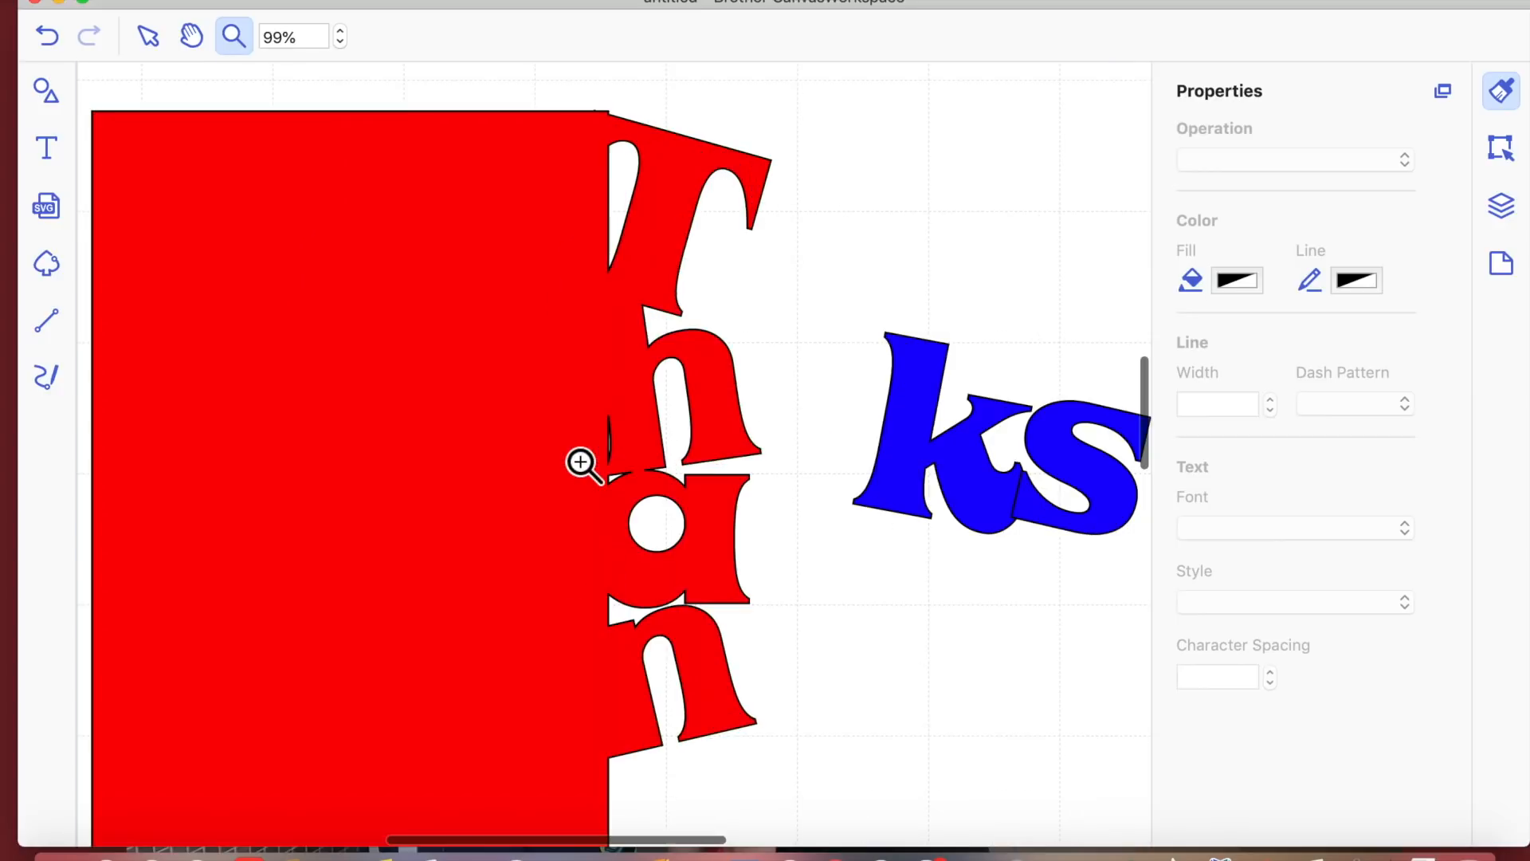
click(638, 454)
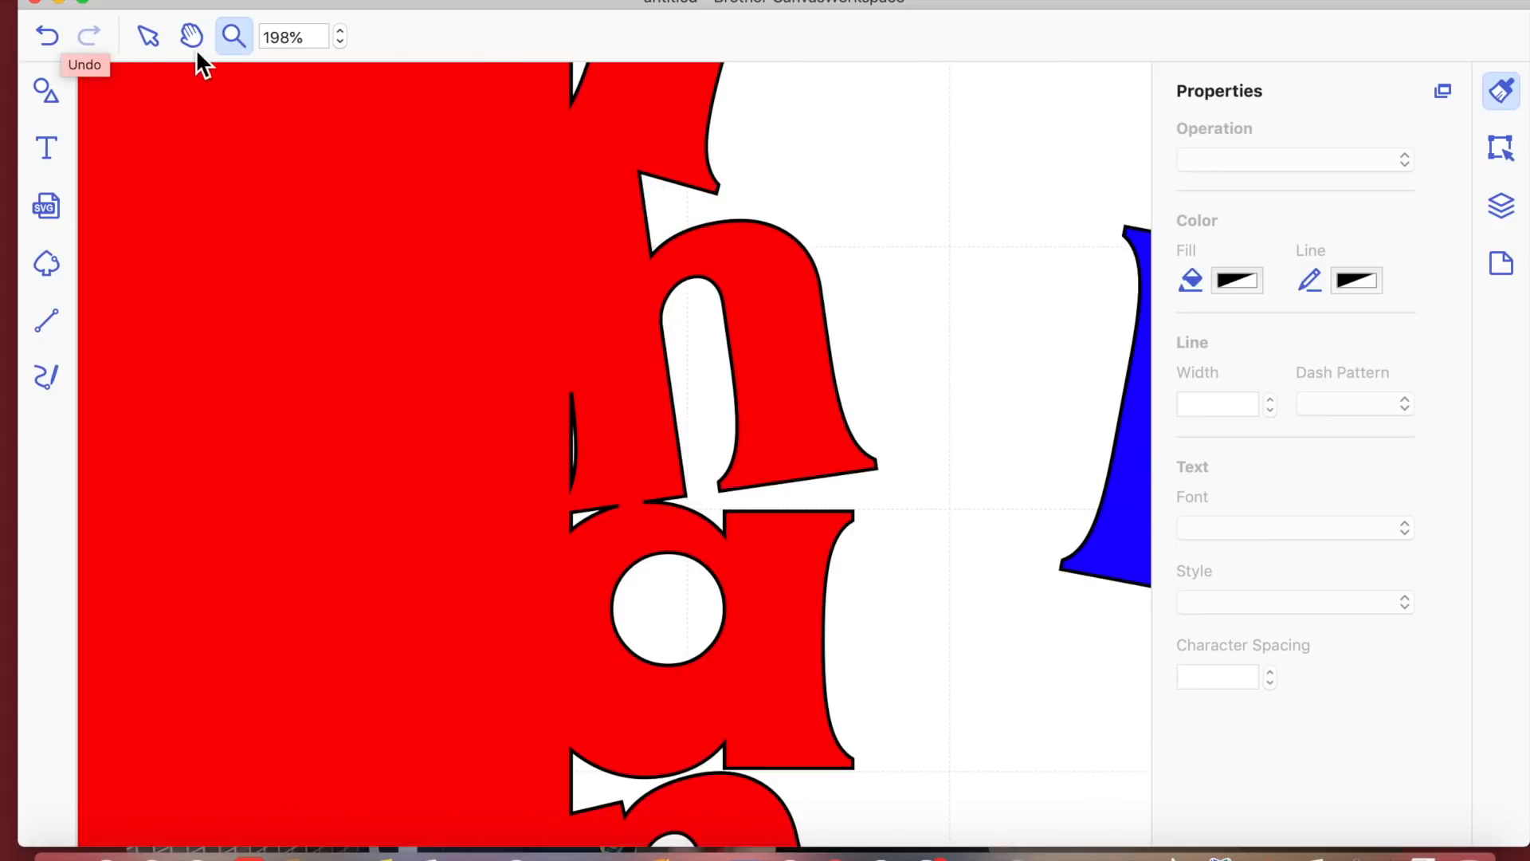
click(145, 37)
click(415, 374)
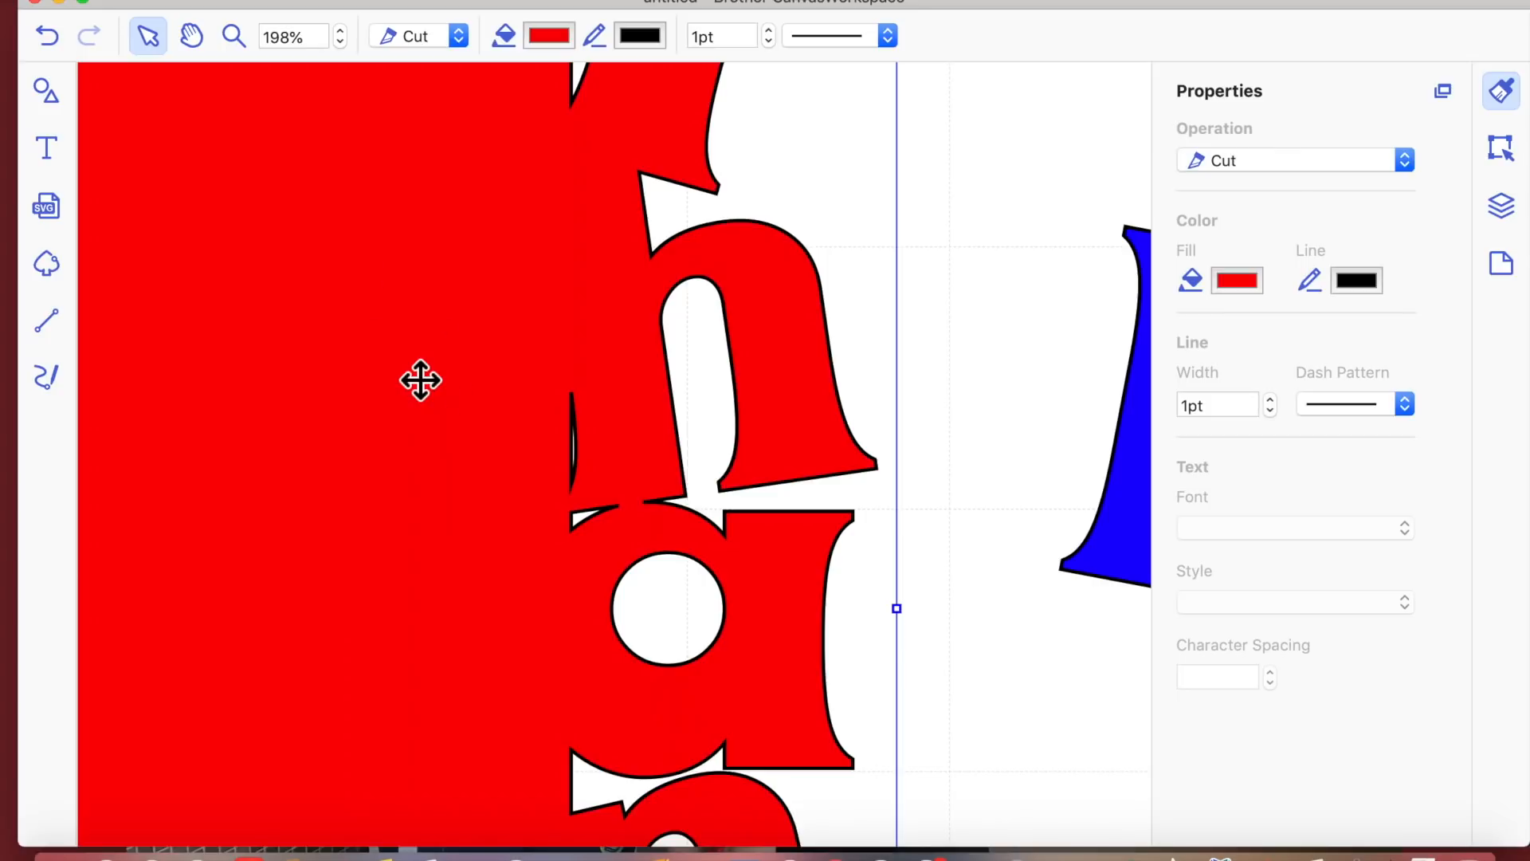
double_click(414, 374)
drag(551, 367, 600, 518)
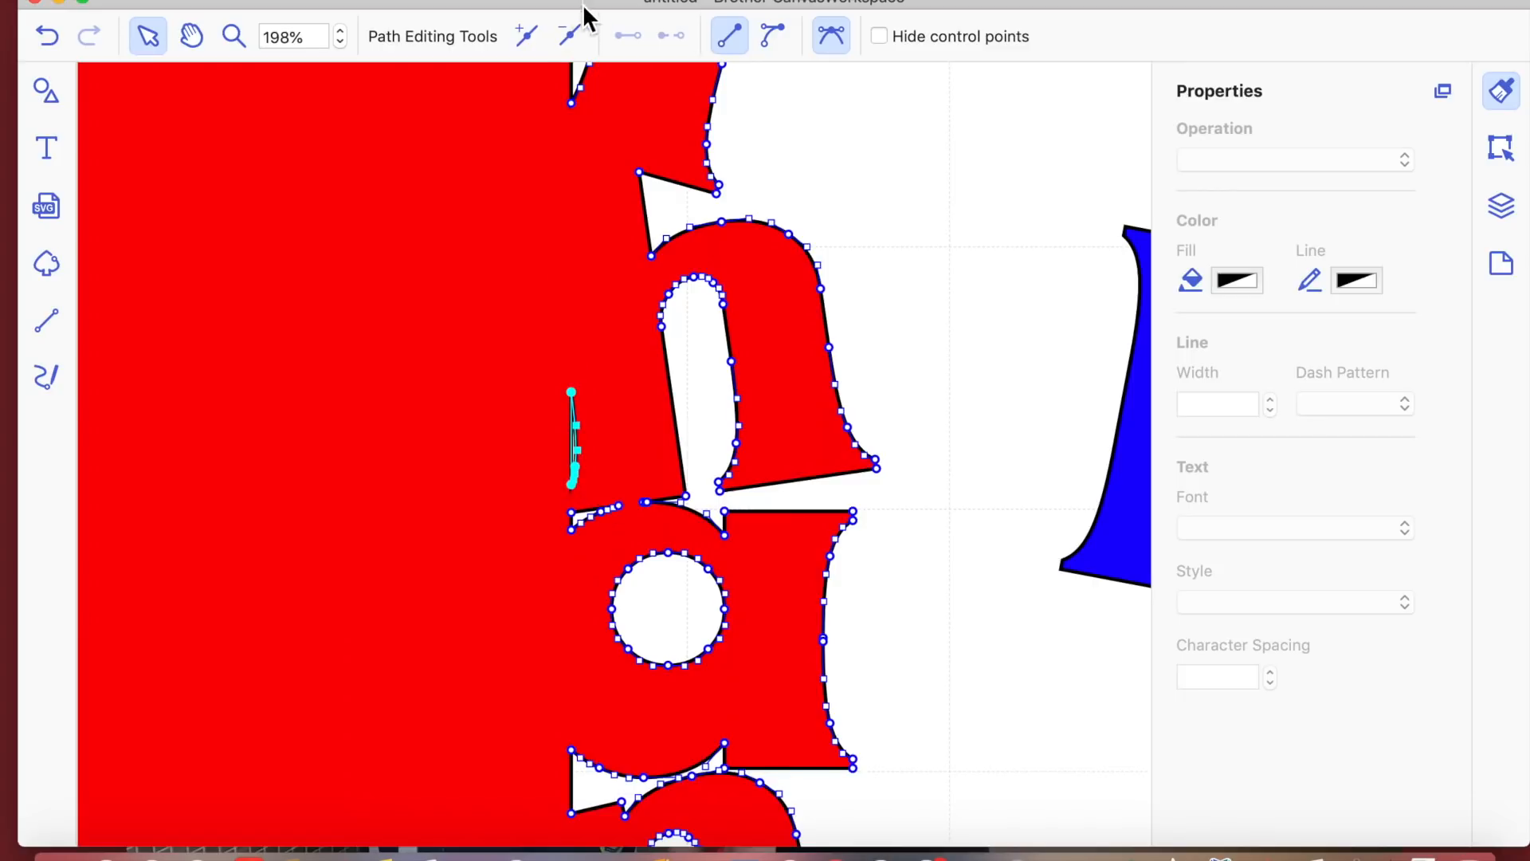
click(569, 36)
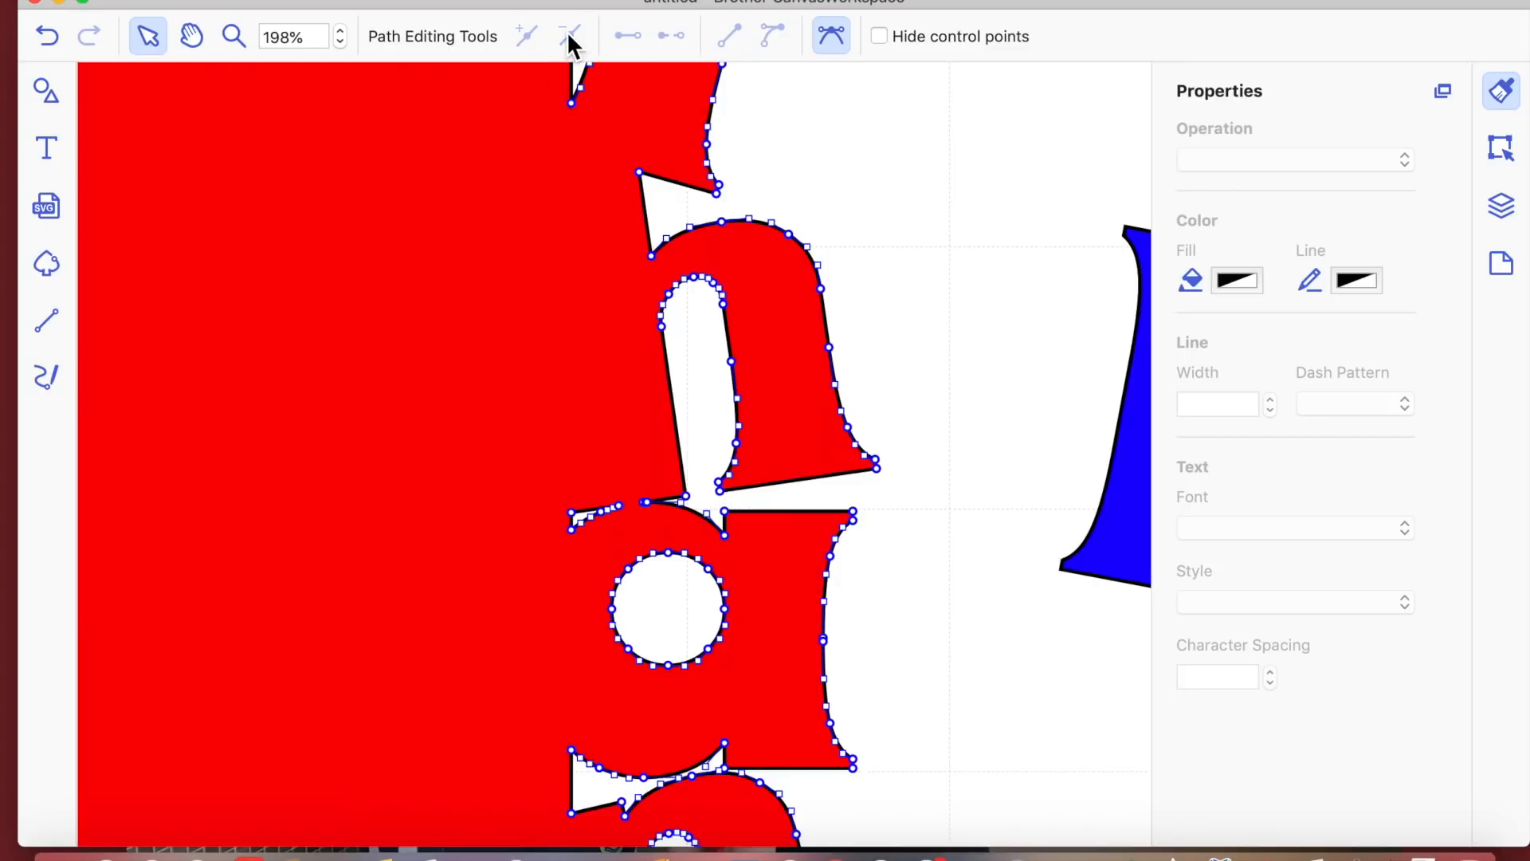
click(922, 212)
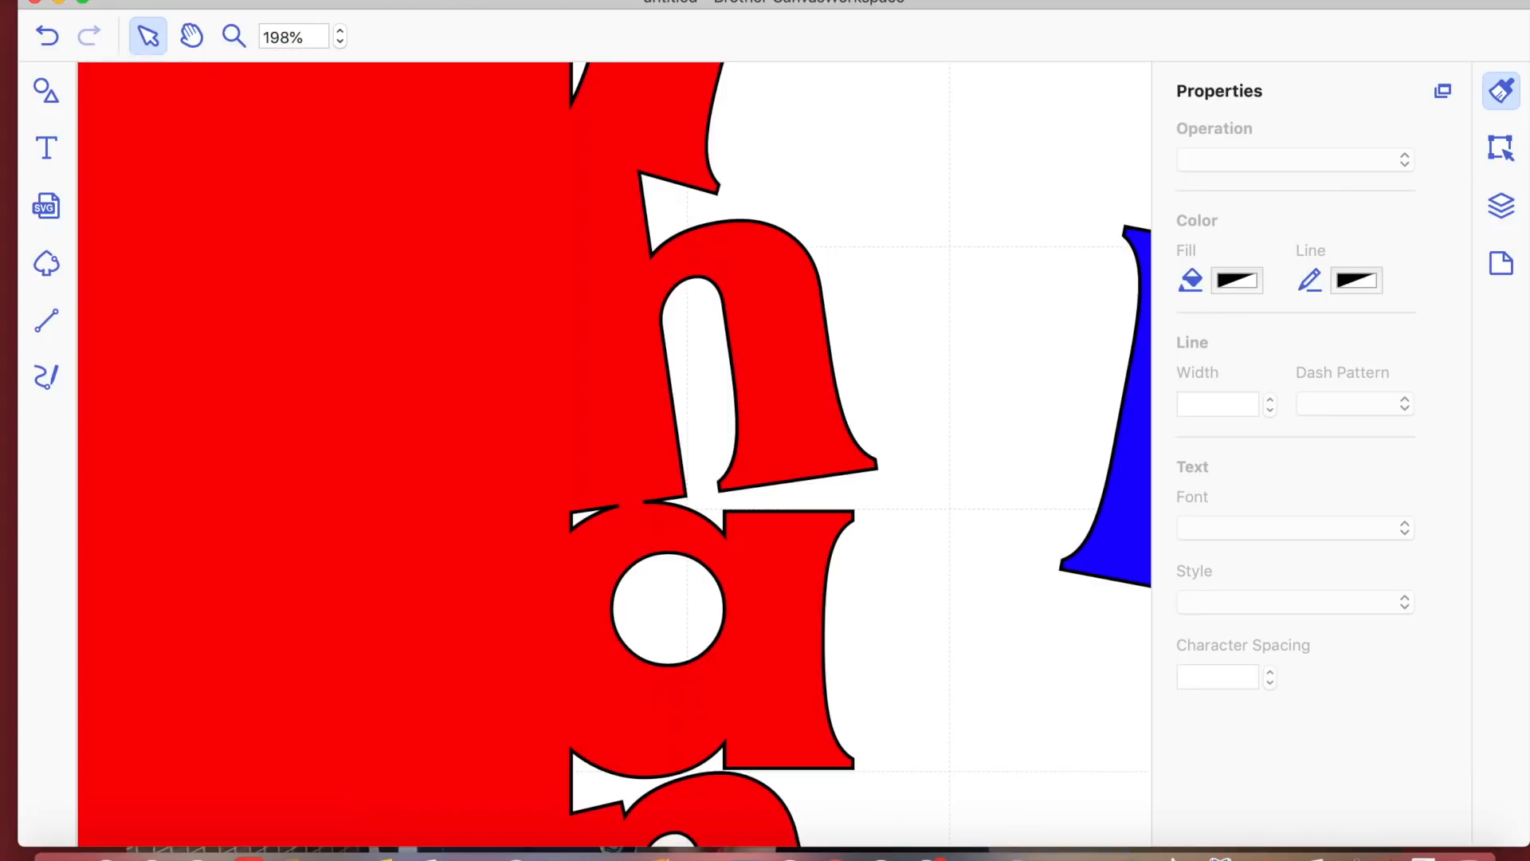
- Bring all objects into view, move the red shape right and slightly up, and separate the k from the s
click(592, 0)
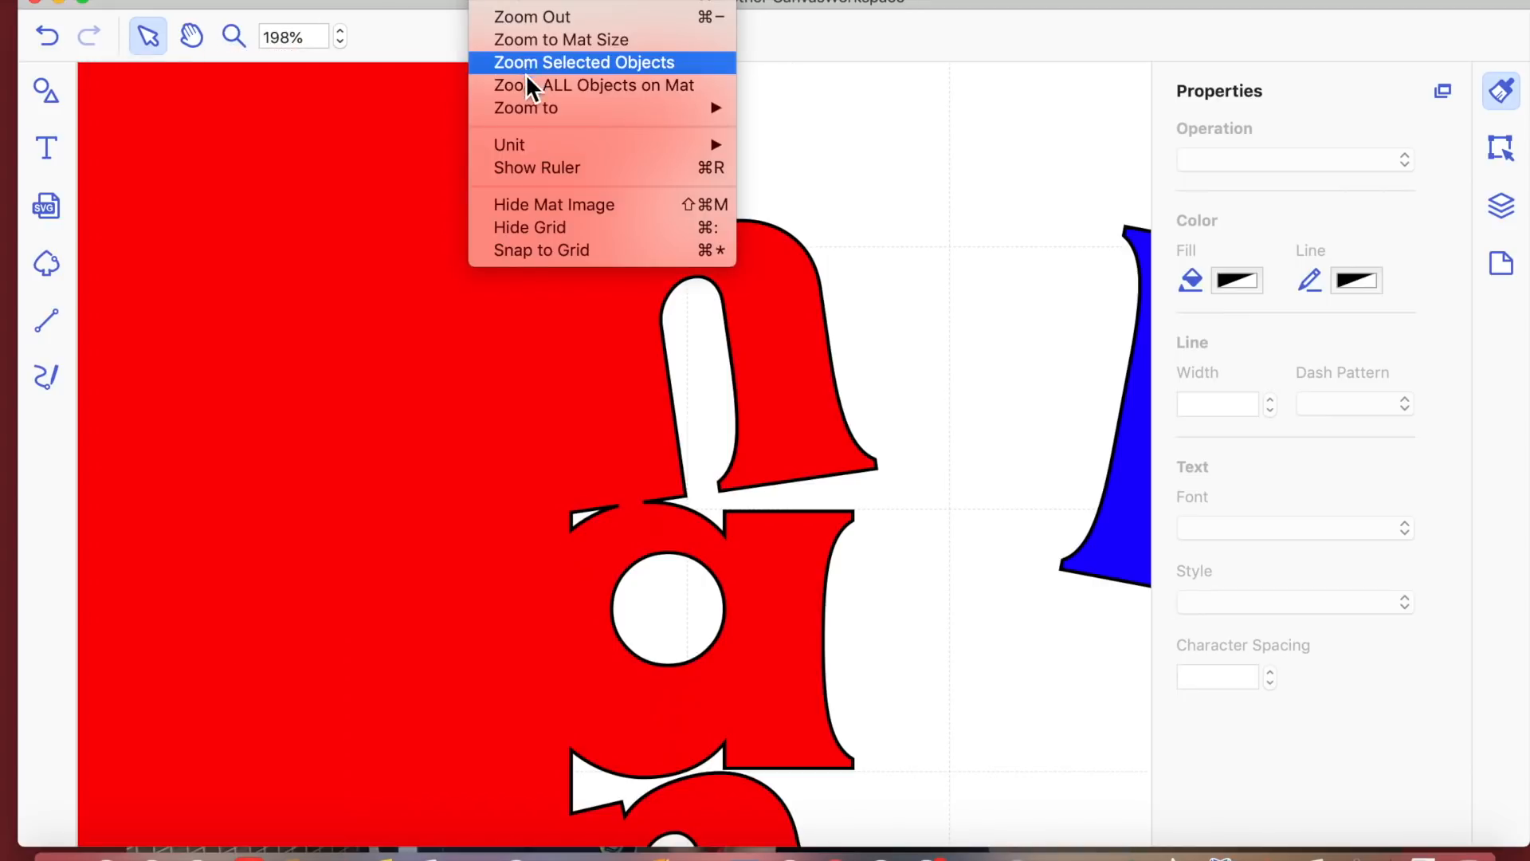
click(526, 85)
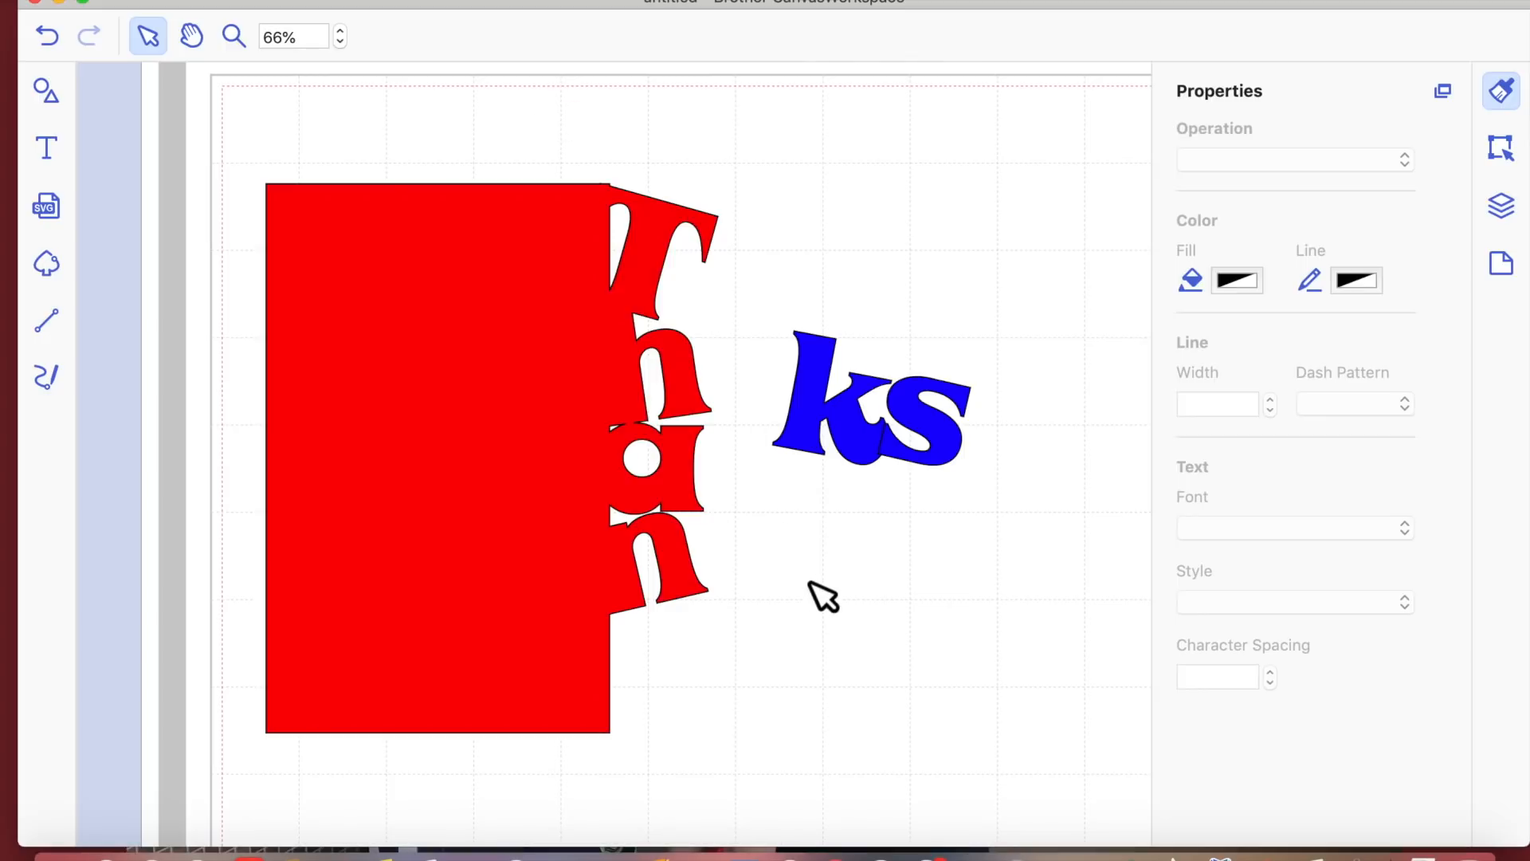
drag(523, 448, 589, 431)
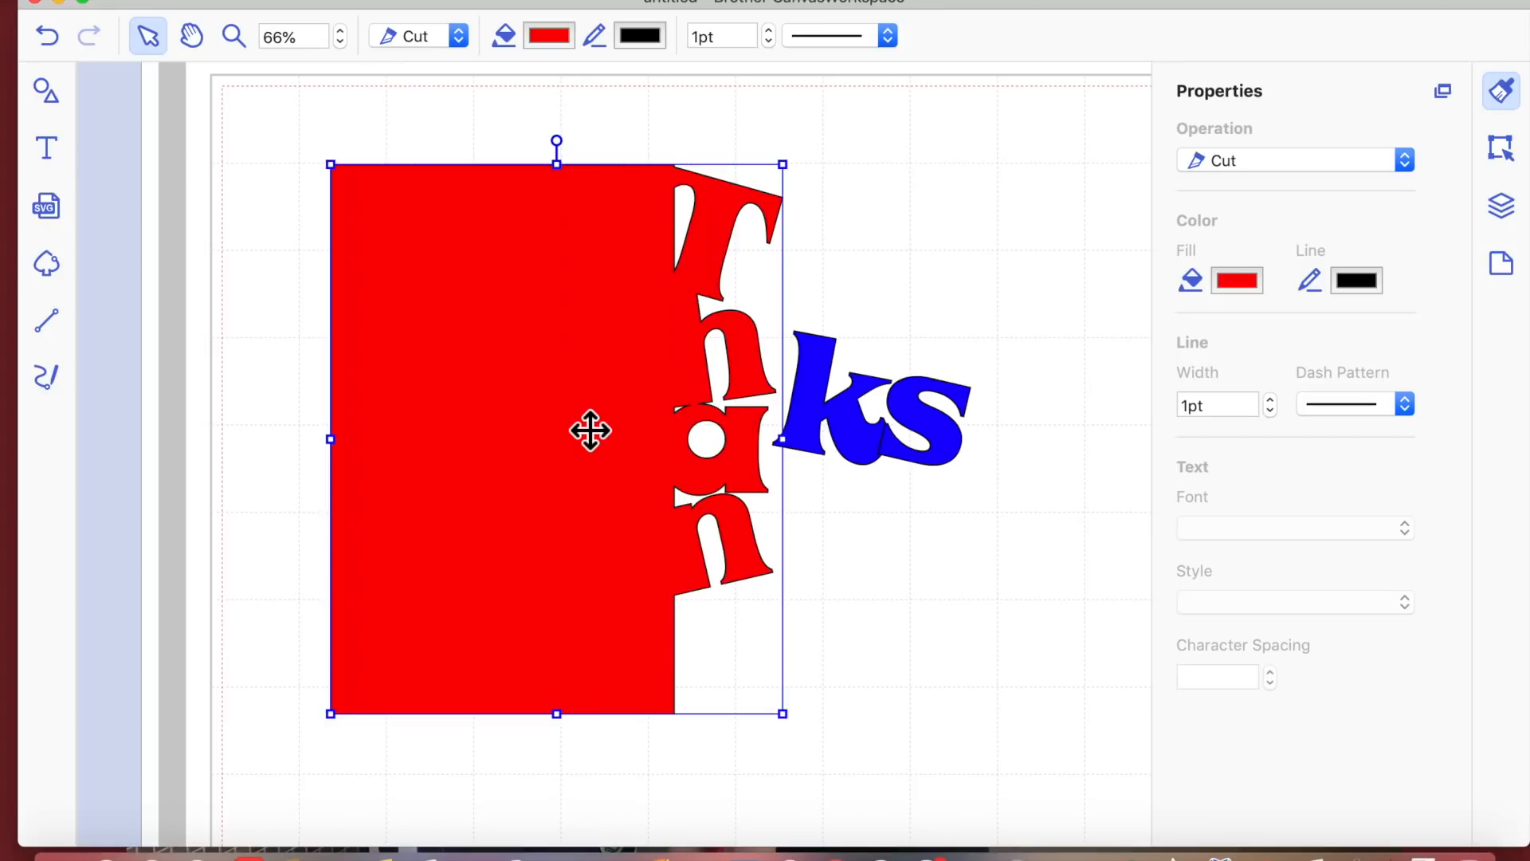
drag(836, 437, 964, 622)
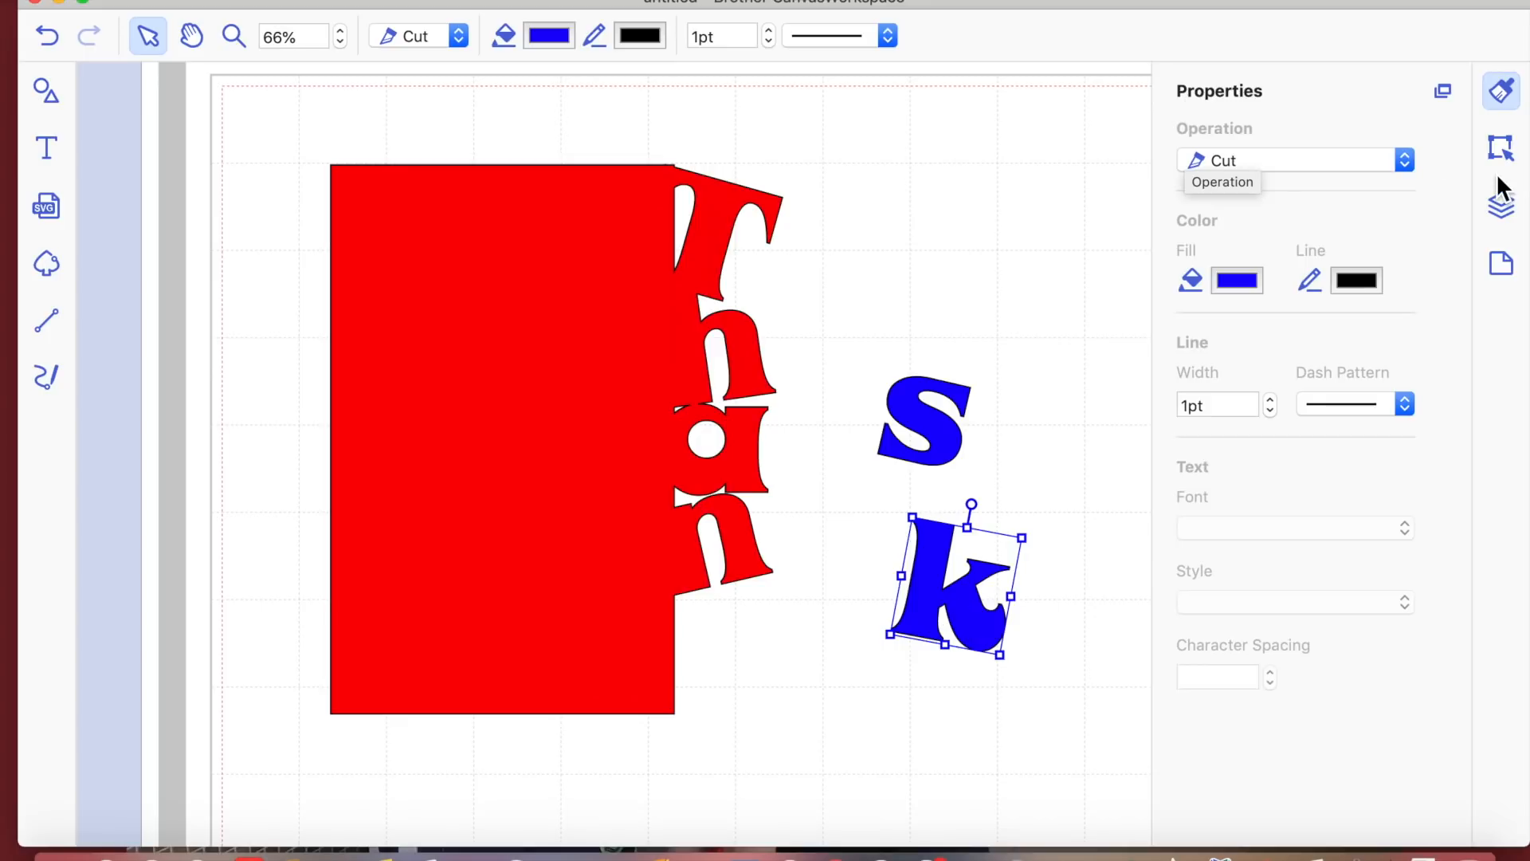
- Reorder the layers so the s is on top, the k is beneath it and the red shape is at the bottom
click(1506, 153)
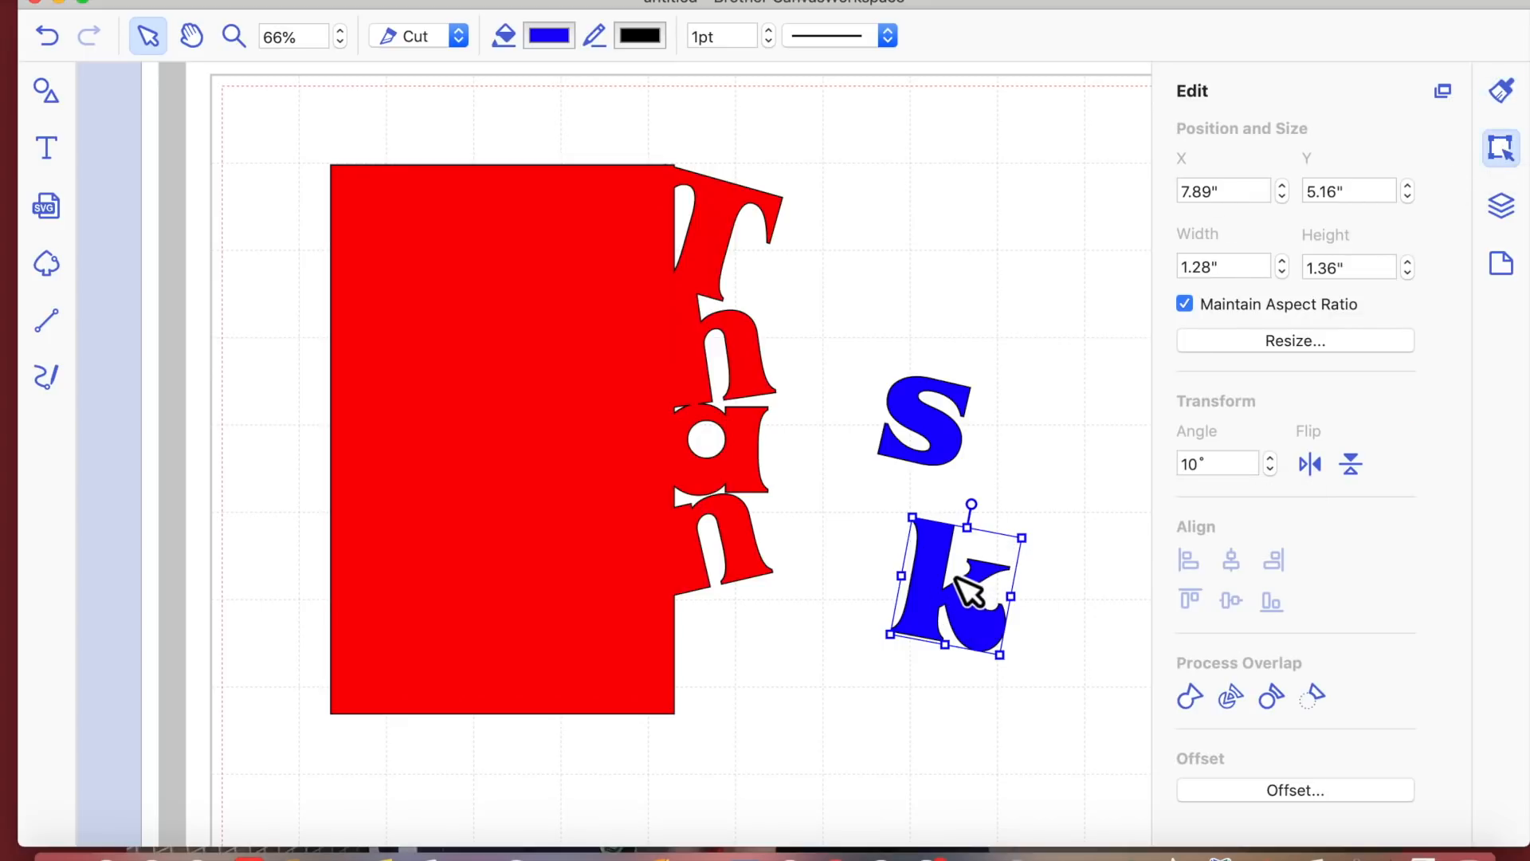
click(1502, 206)
click(1284, 233)
drag(1285, 232, 1268, 118)
drag(1275, 199, 1282, 290)
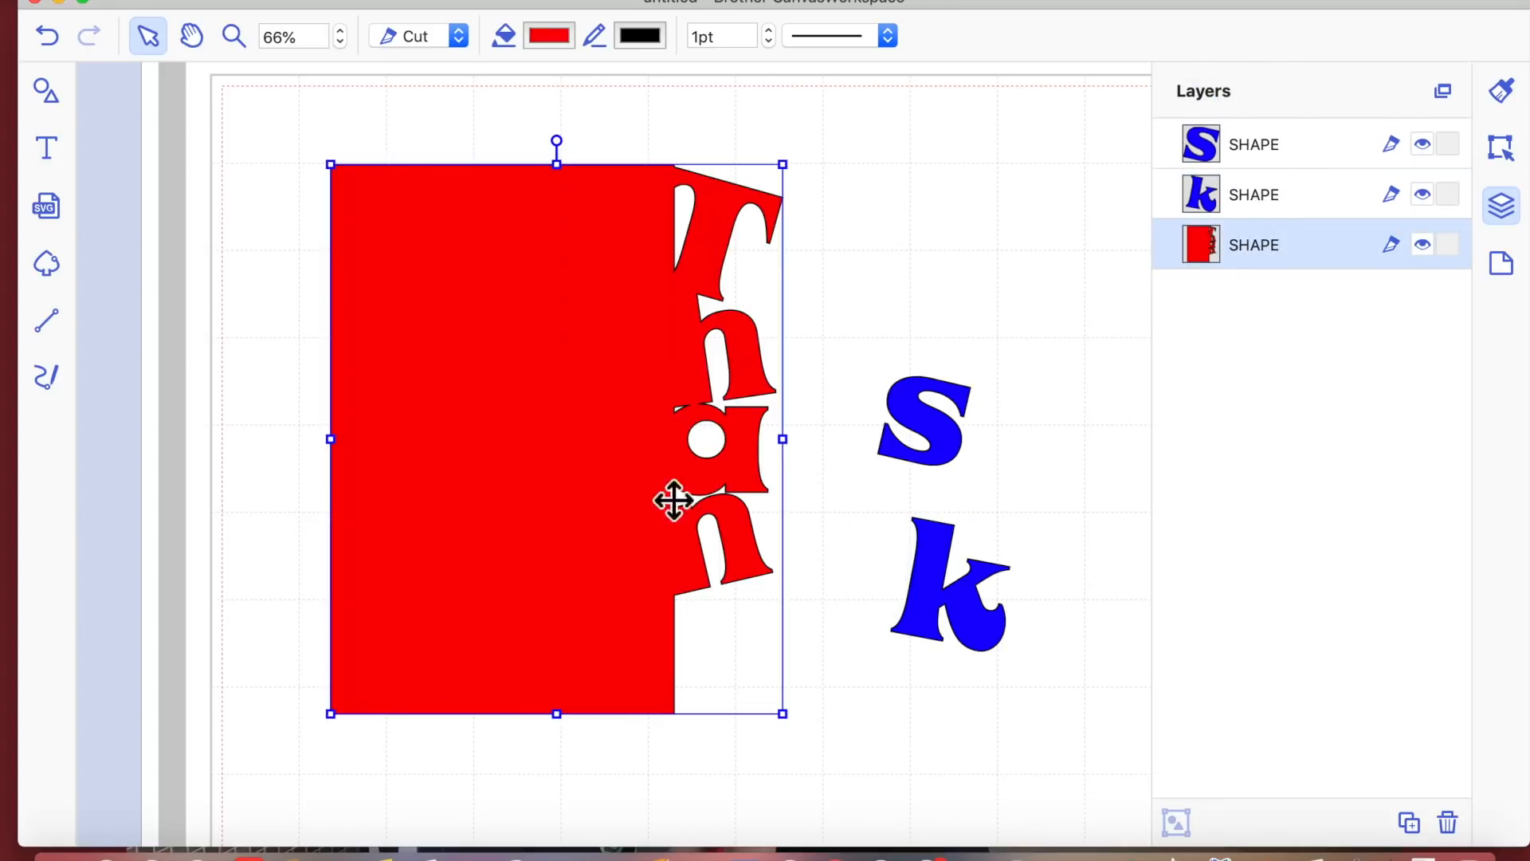
- Place the k over the lower part of the red rectangle, cut its outline out of the red shape, and shift the resulting shape slightly down
mouse_move(933, 606)
mouse_down()
mouse_move(557, 536)
mouse_move(529, 501)
mouse_move(540, 636)
mouse_move(564, 660)
mouse_move(557, 635)
mouse_move(571, 632)
mouse_up()
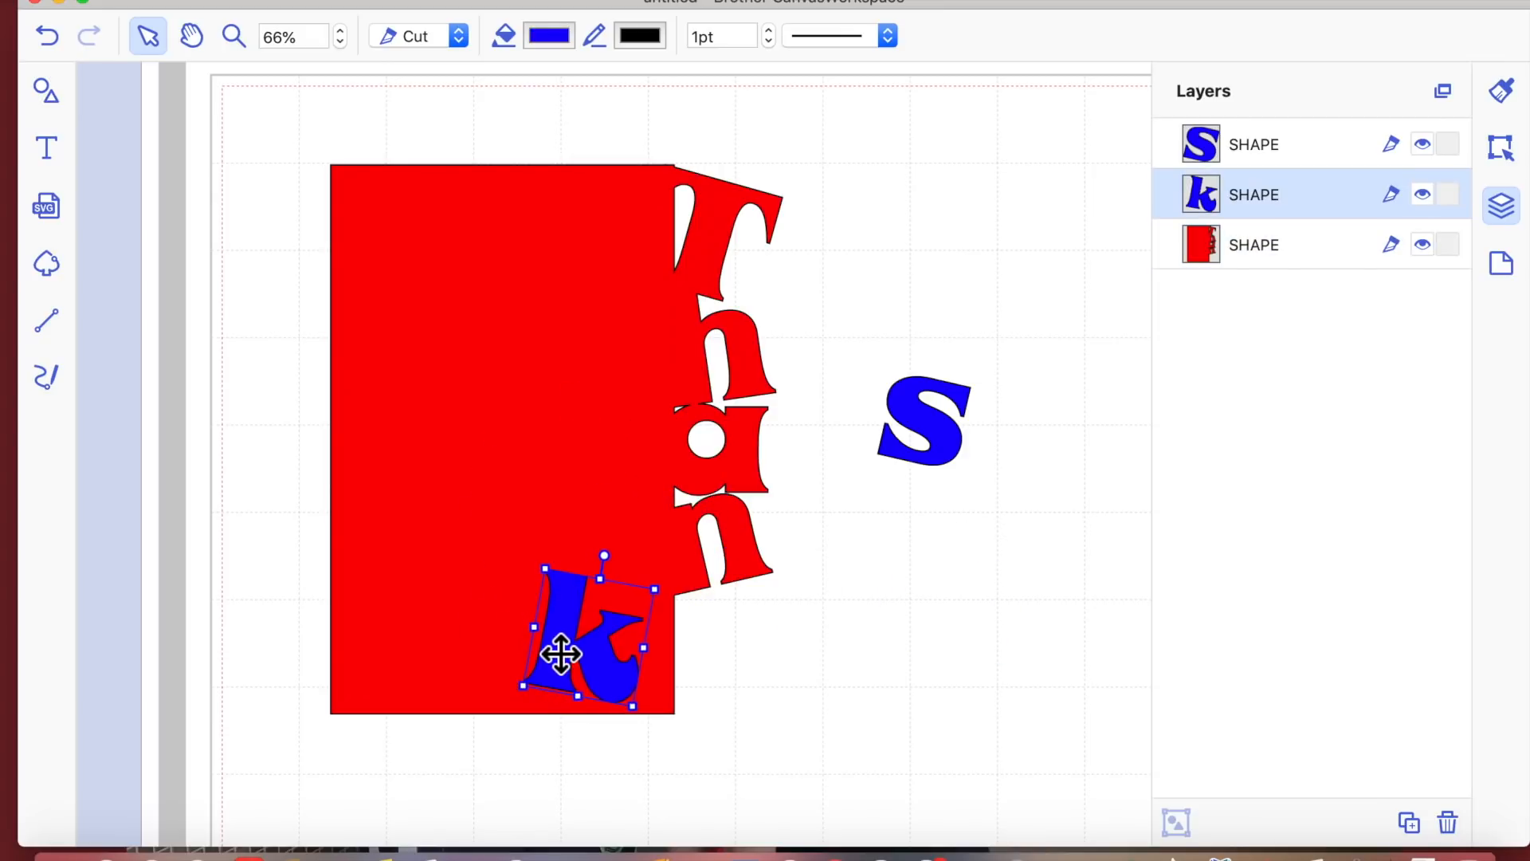
click(1036, 695)
drag(260, 130, 799, 793)
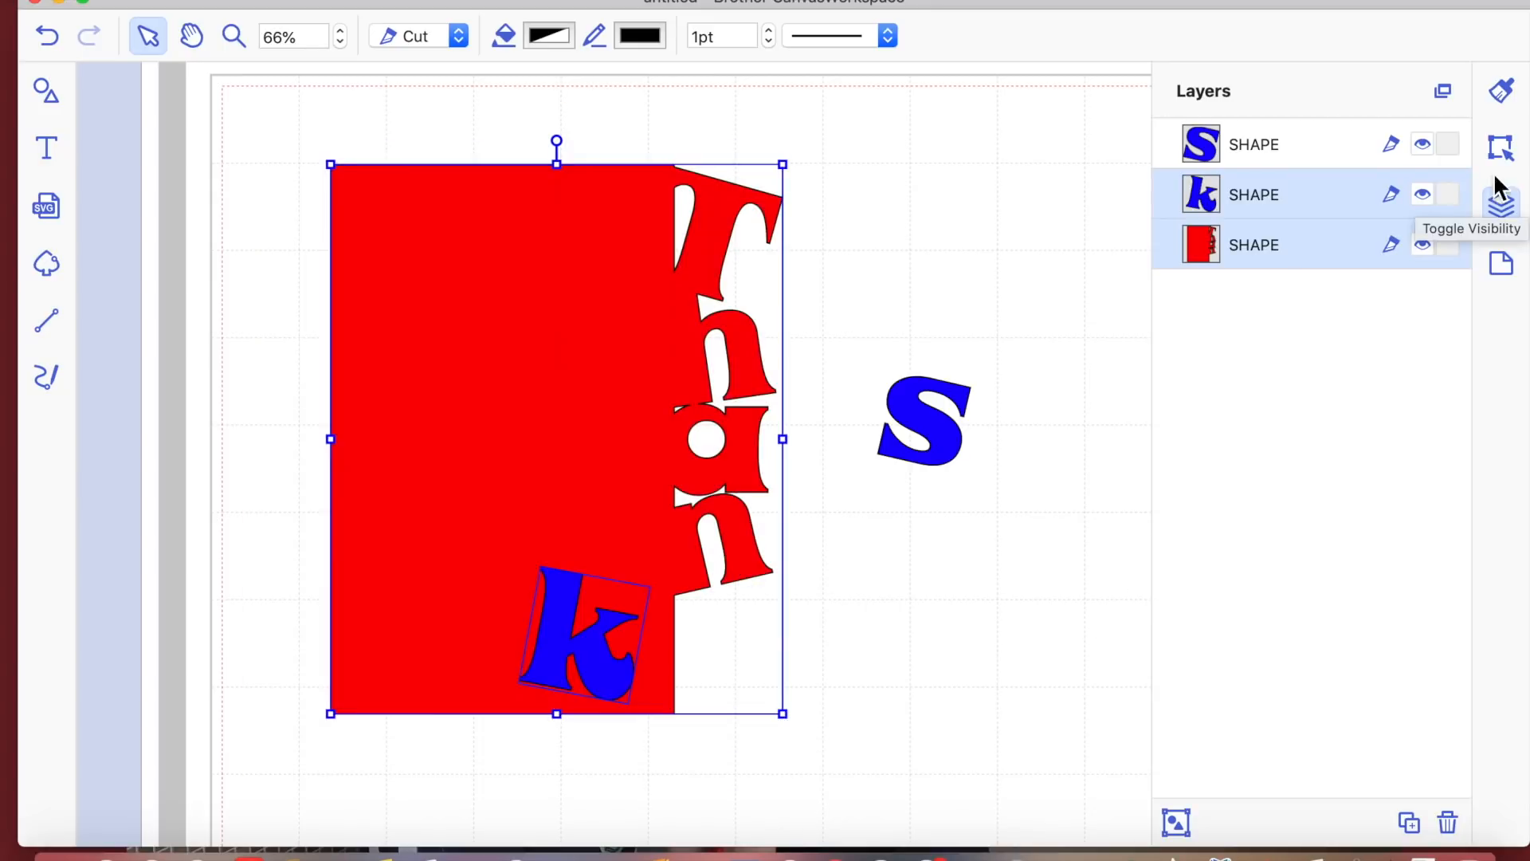
click(1504, 146)
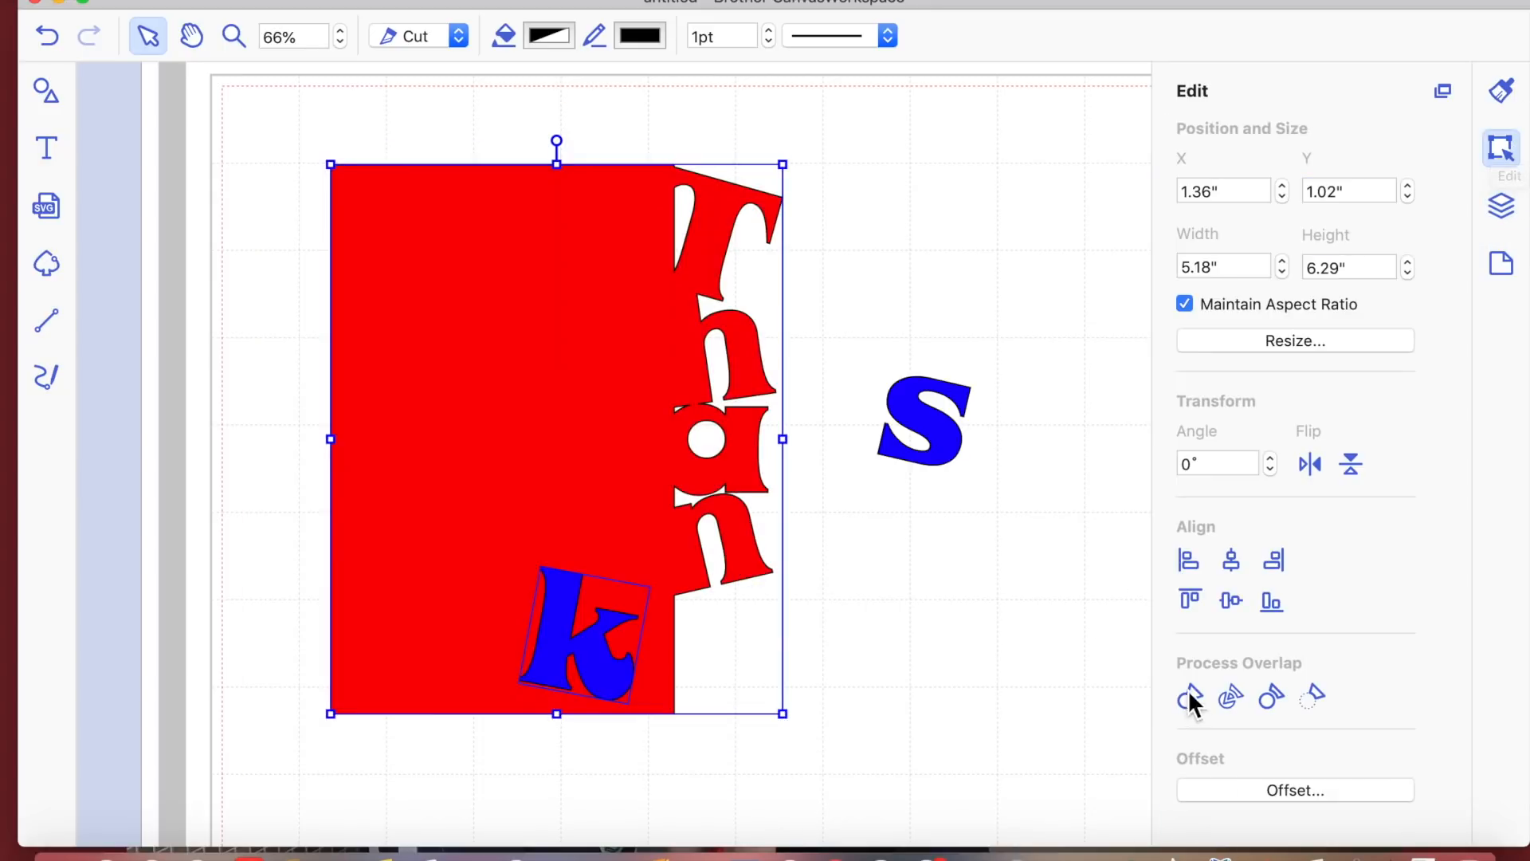
click(1315, 693)
click(551, 355)
drag(551, 355, 539, 387)
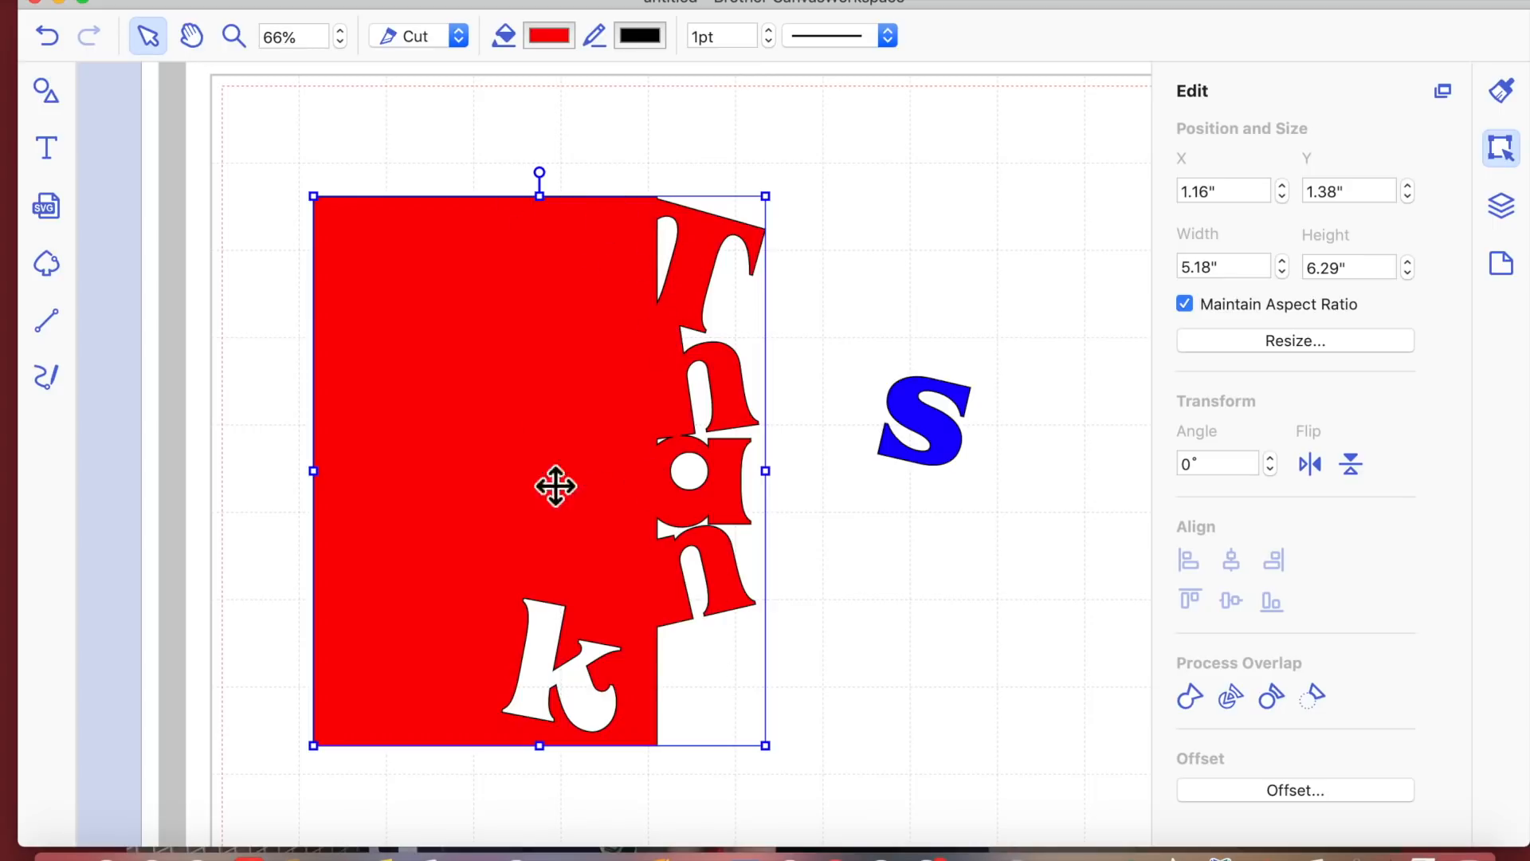
click(918, 430)
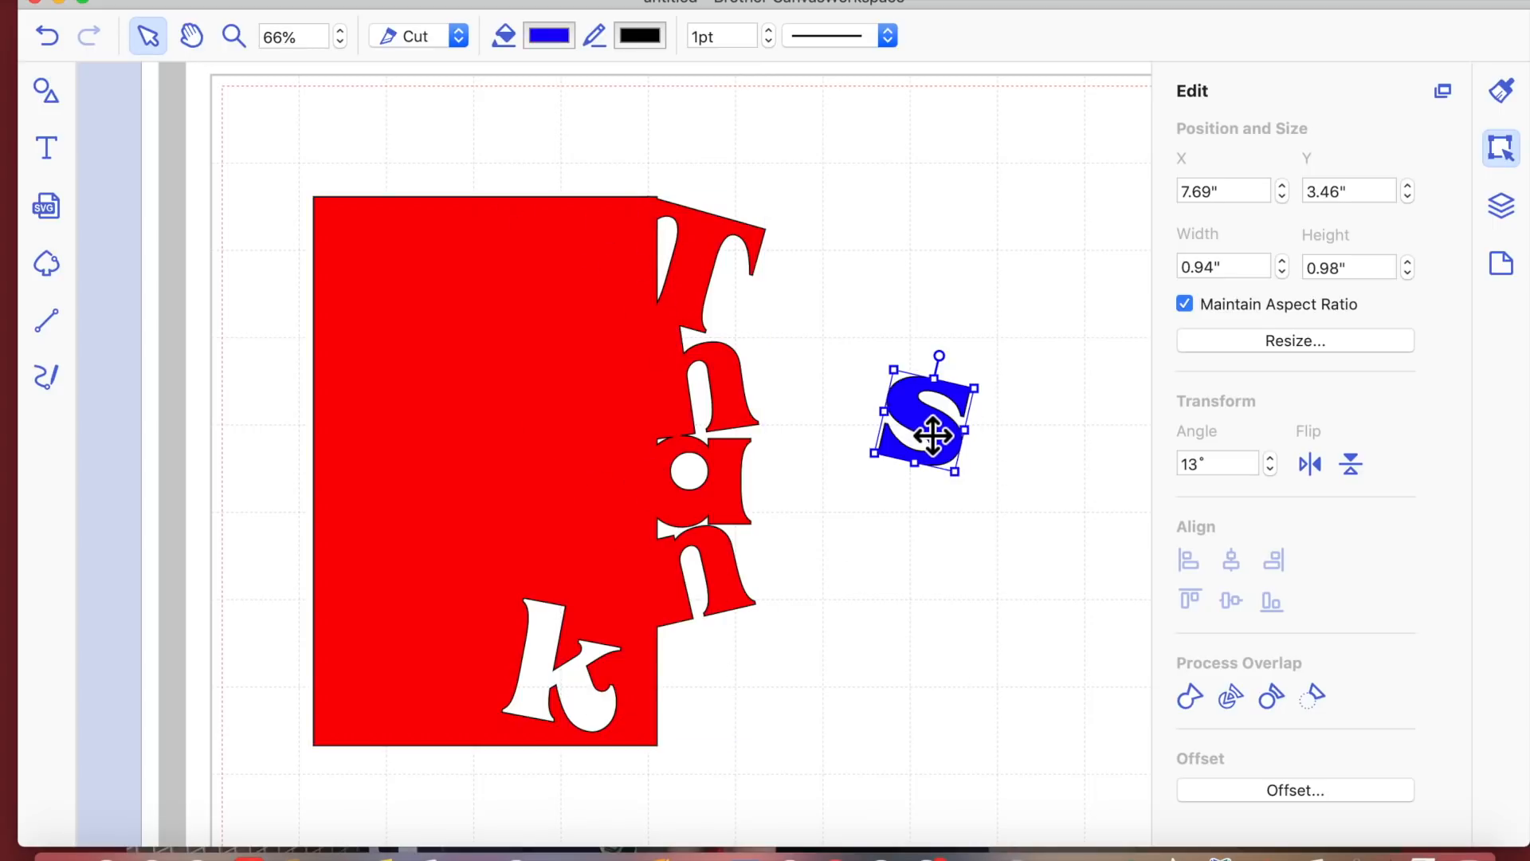
key(Delete)
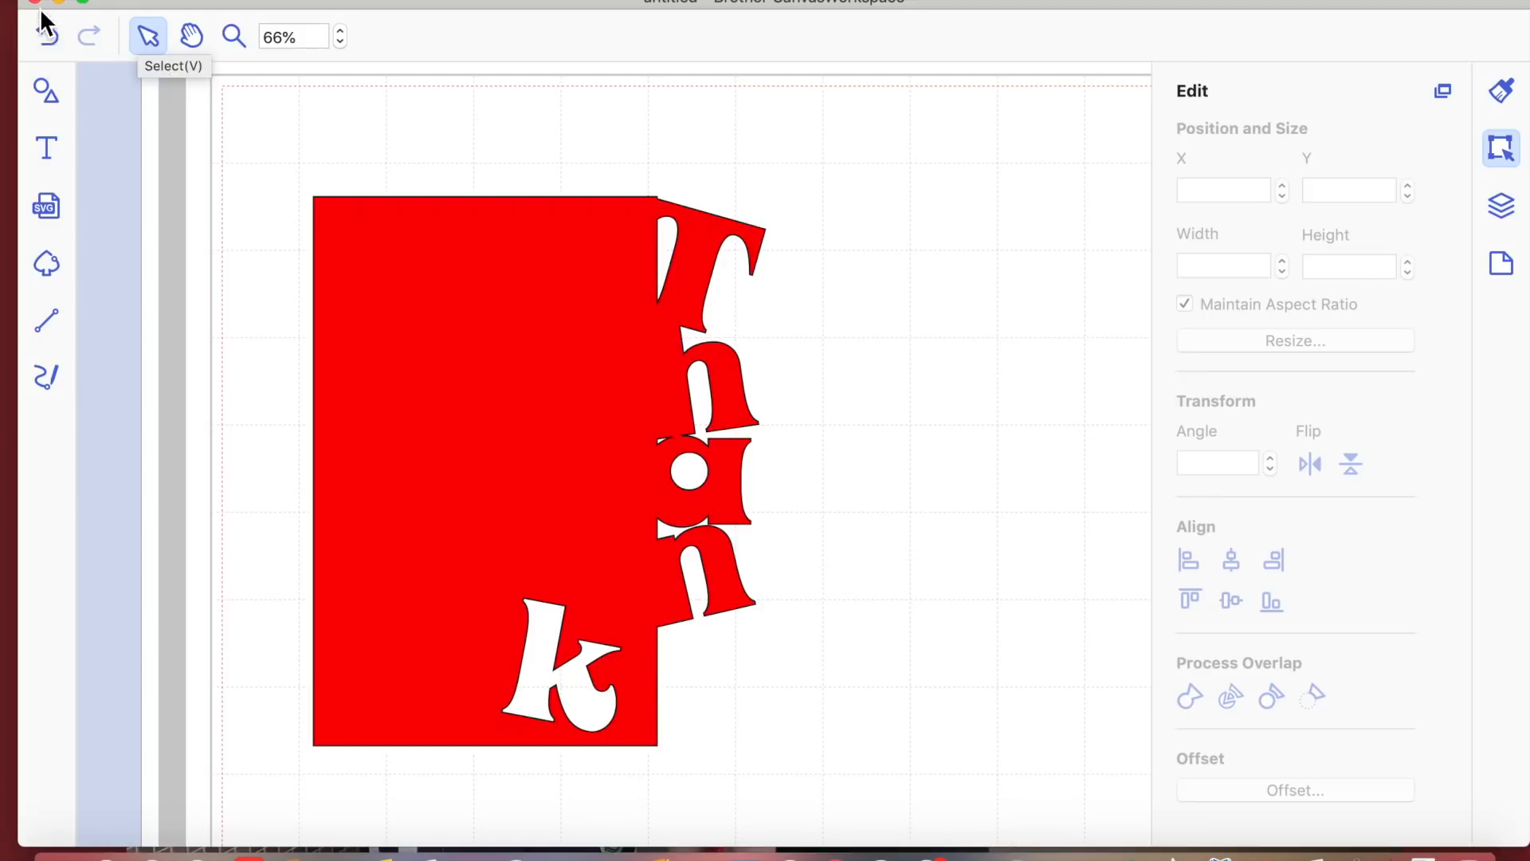
click(47, 36)
- Rotate the s counterclockwise by hand to 357°, and increase its angle in small increments to 6°
click(947, 435)
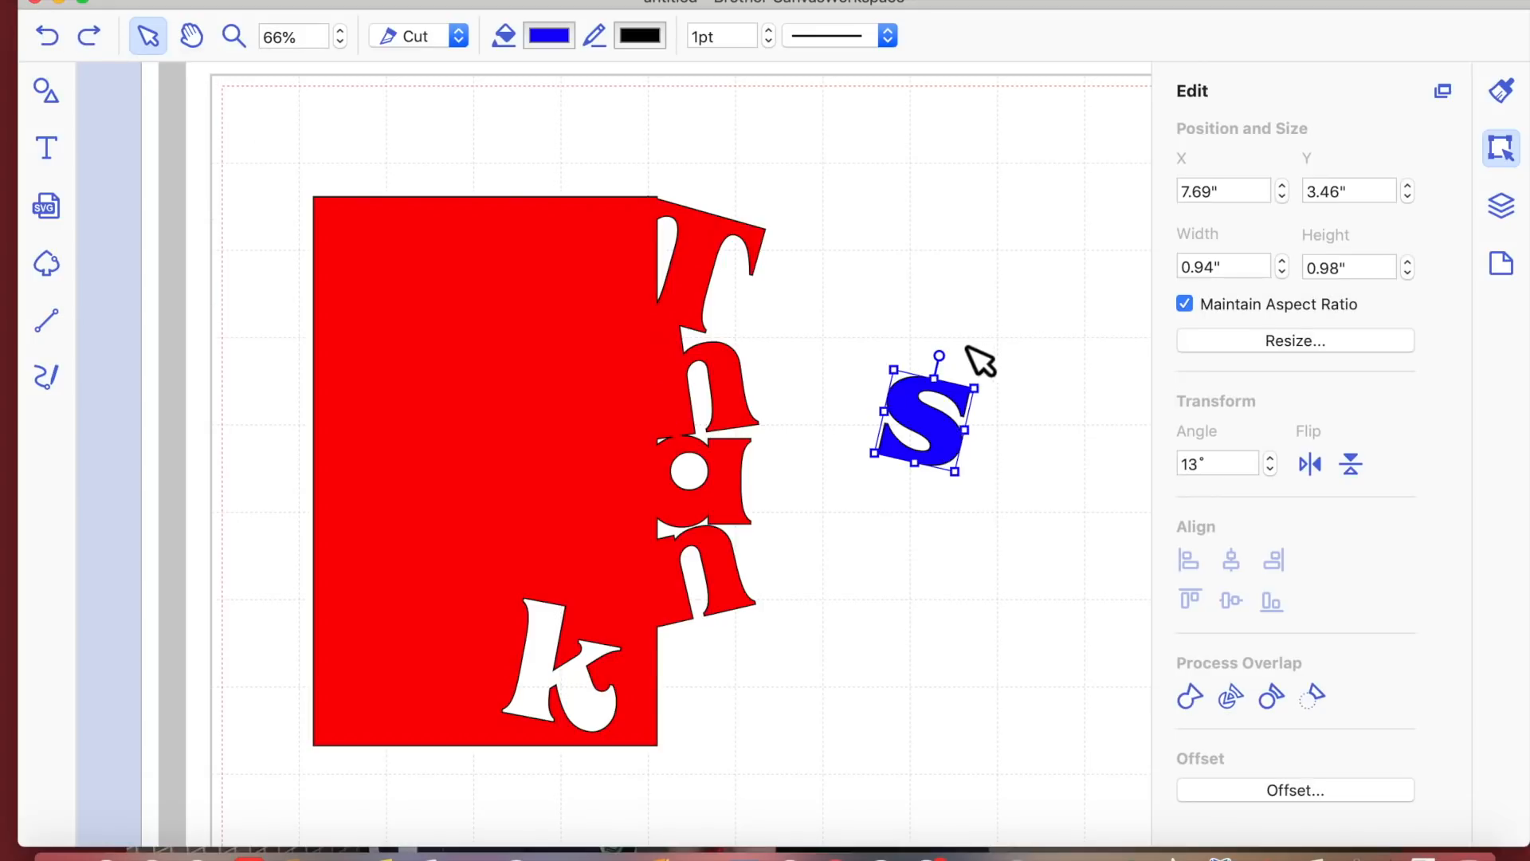
drag(950, 365, 920, 354)
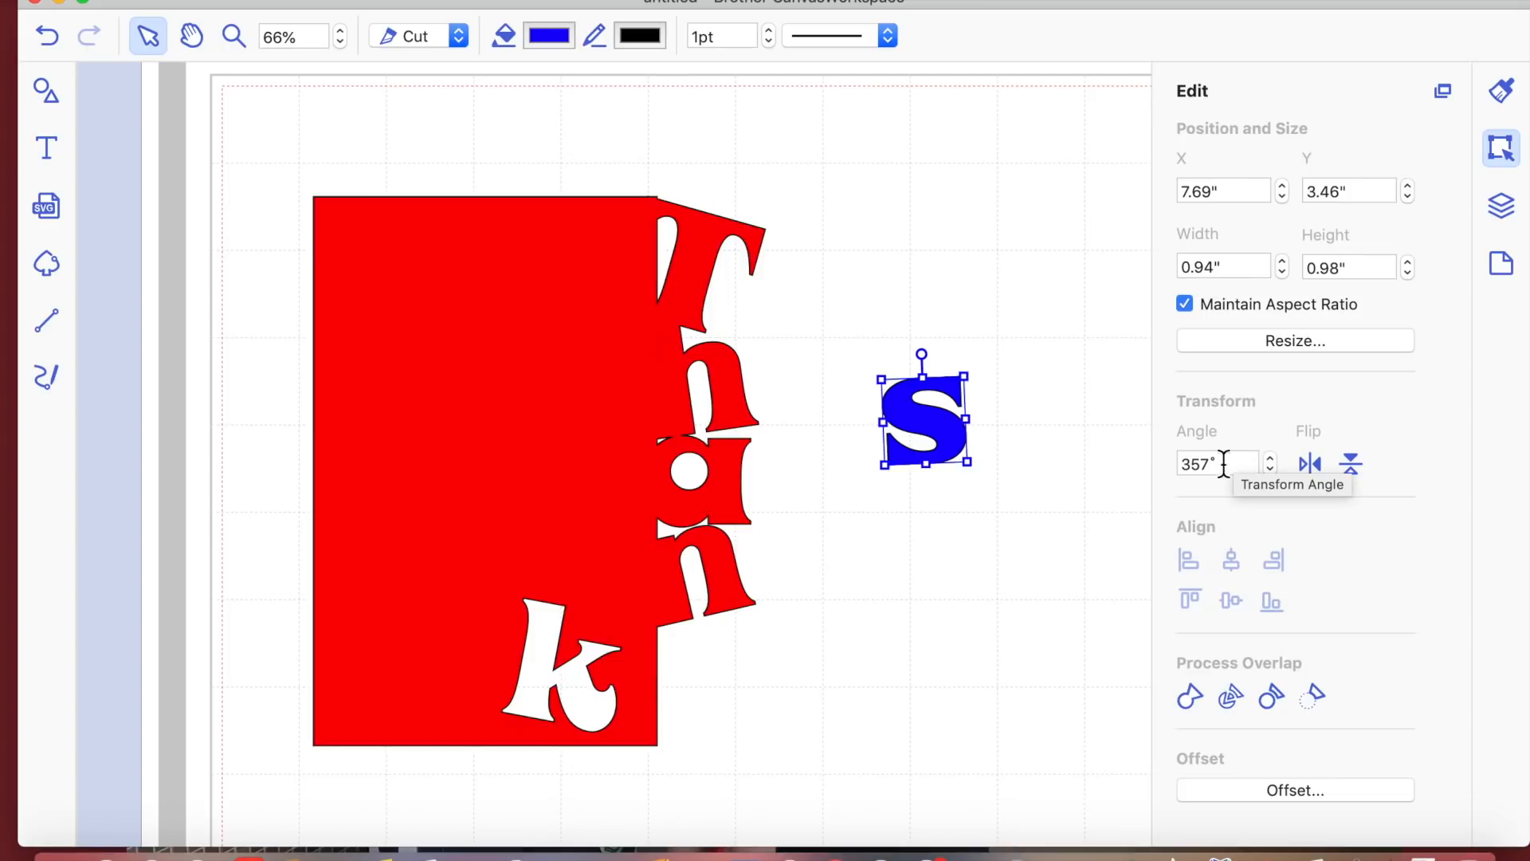
click(1270, 460)
click(1271, 460)
click(1270, 460)
click(1270, 460)
click(1268, 461)
click(1269, 460)
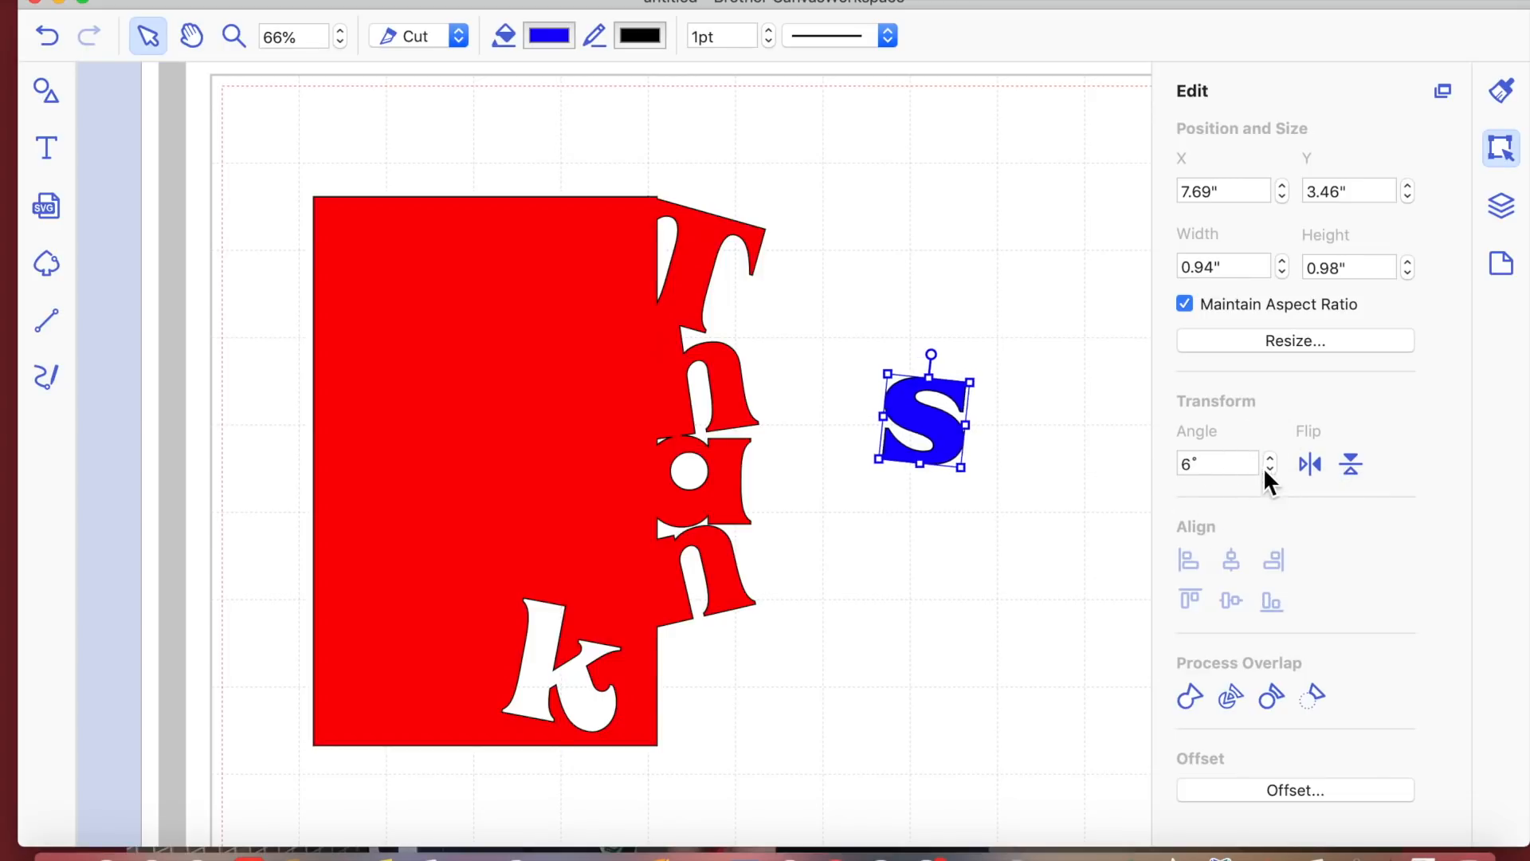
- Decrease the rotation angle of the s in small increments to -4°
click(1272, 475)
click(1272, 475)
click(1272, 475)
click(1272, 475)
click(1272, 475)
click(1272, 475)
click(1013, 560)
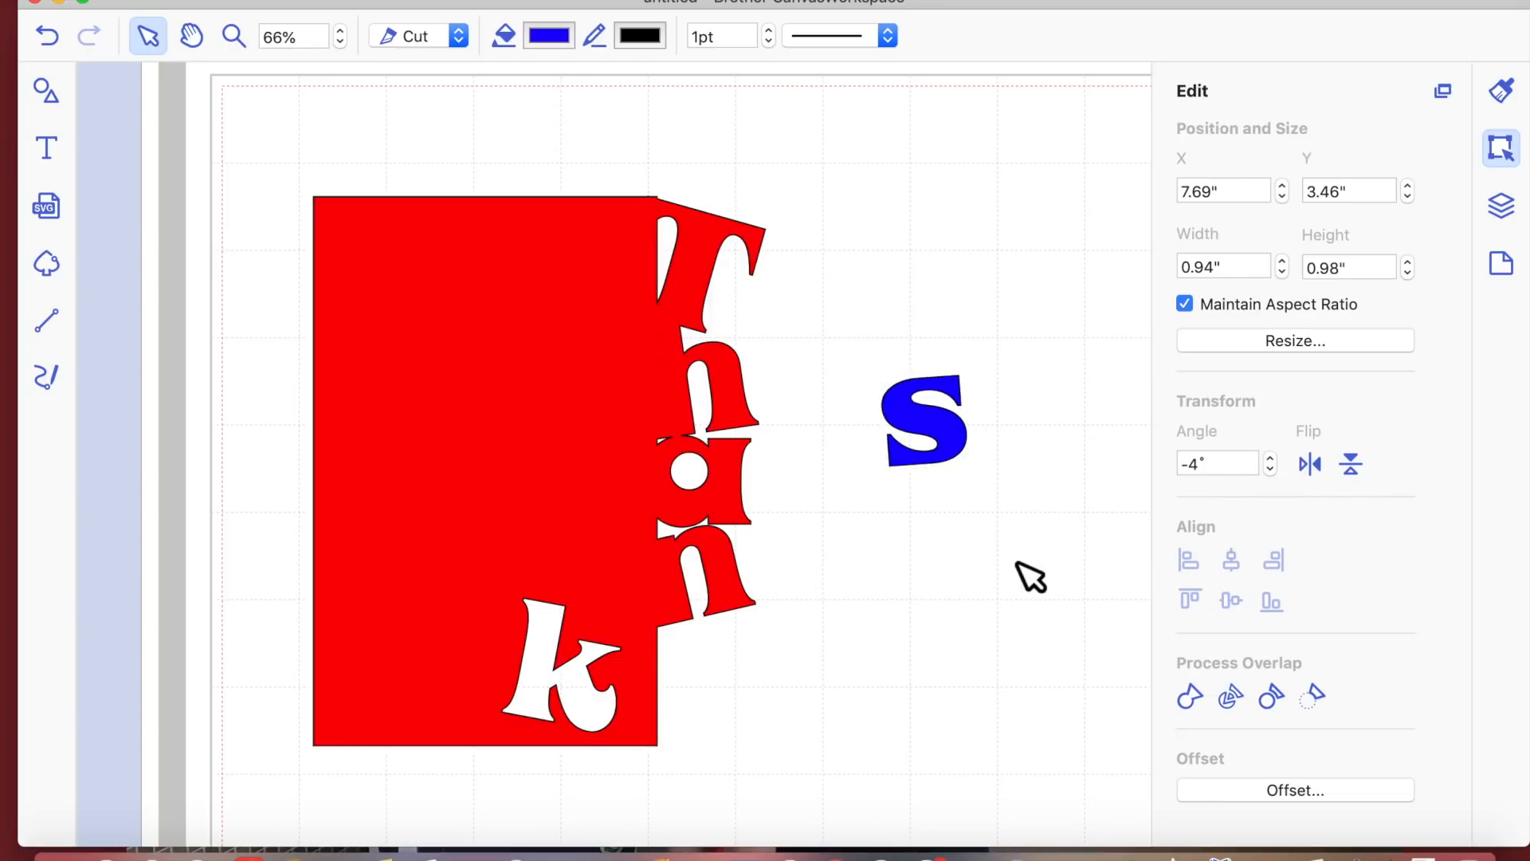
click(949, 453)
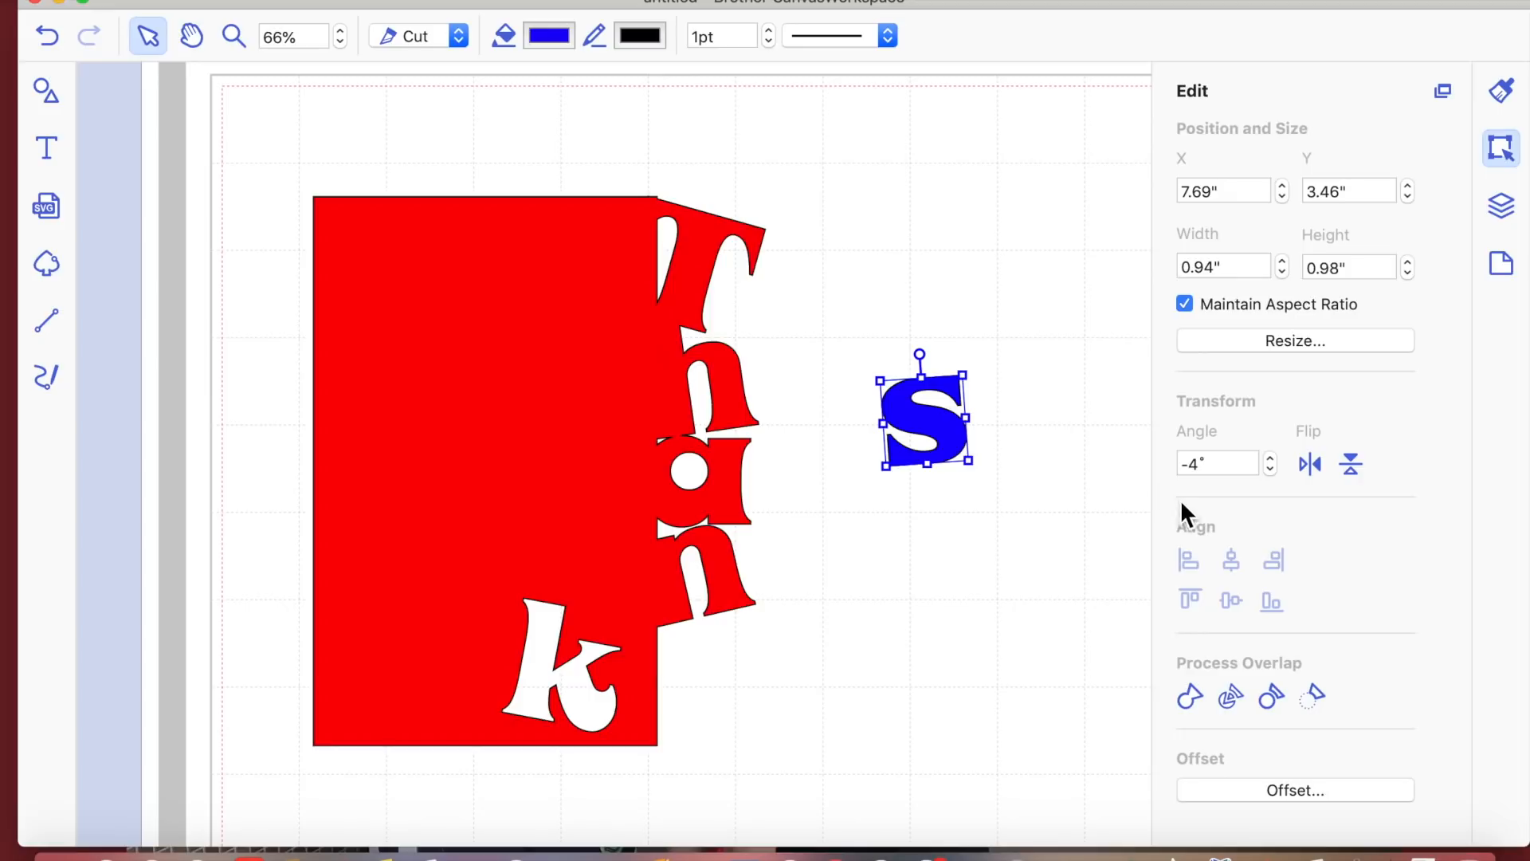
- Flip the s horizontally and delete it from the canvas
click(1316, 463)
drag(949, 444, 934, 379)
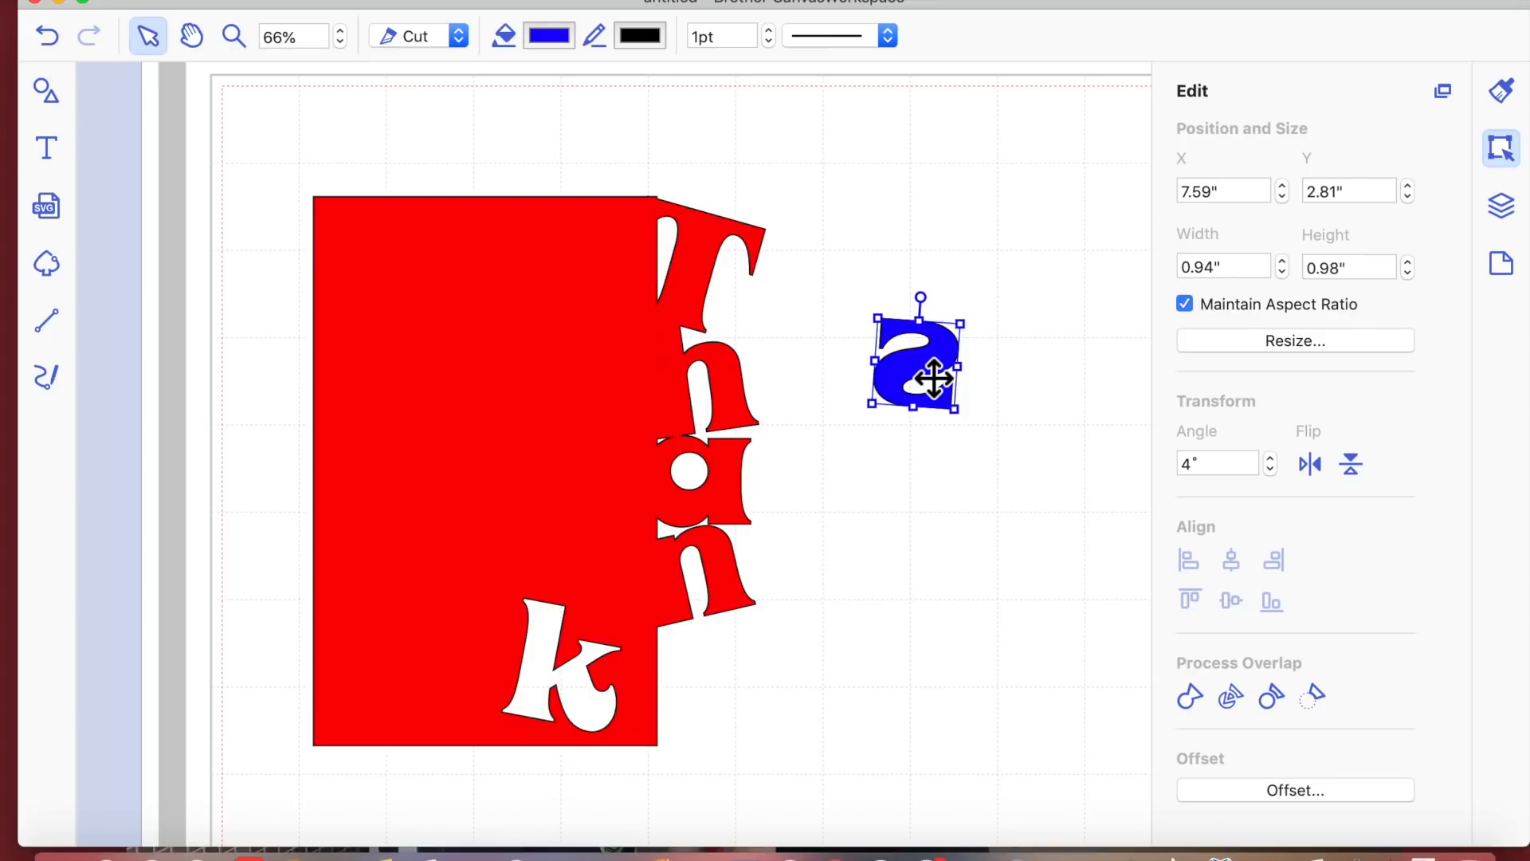
key(Delete)
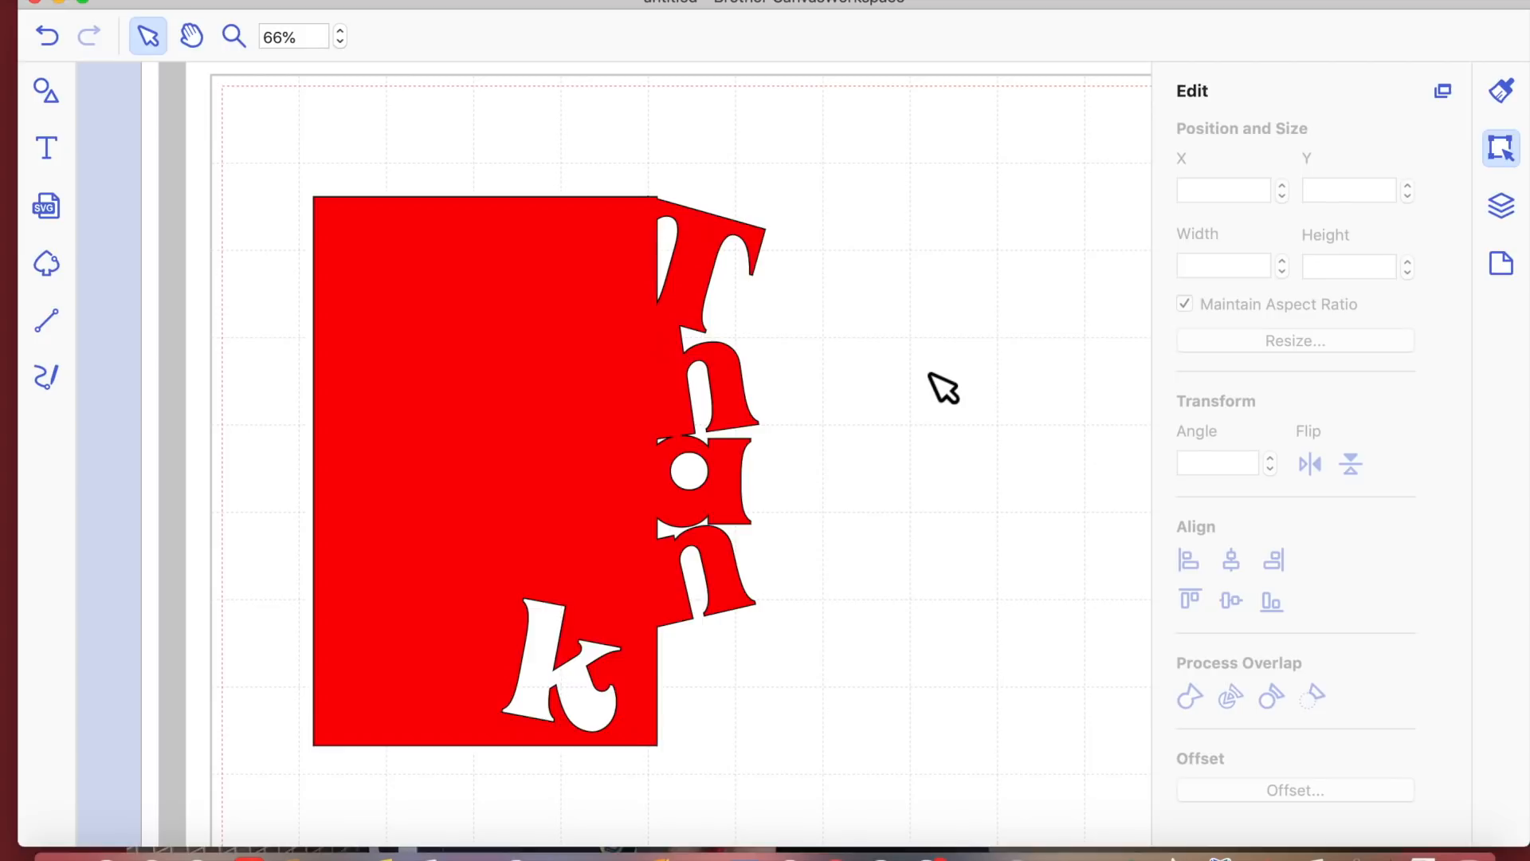
- Activate the Text tool and browse the available fonts, keeping Ecuador as the selected font
click(48, 145)
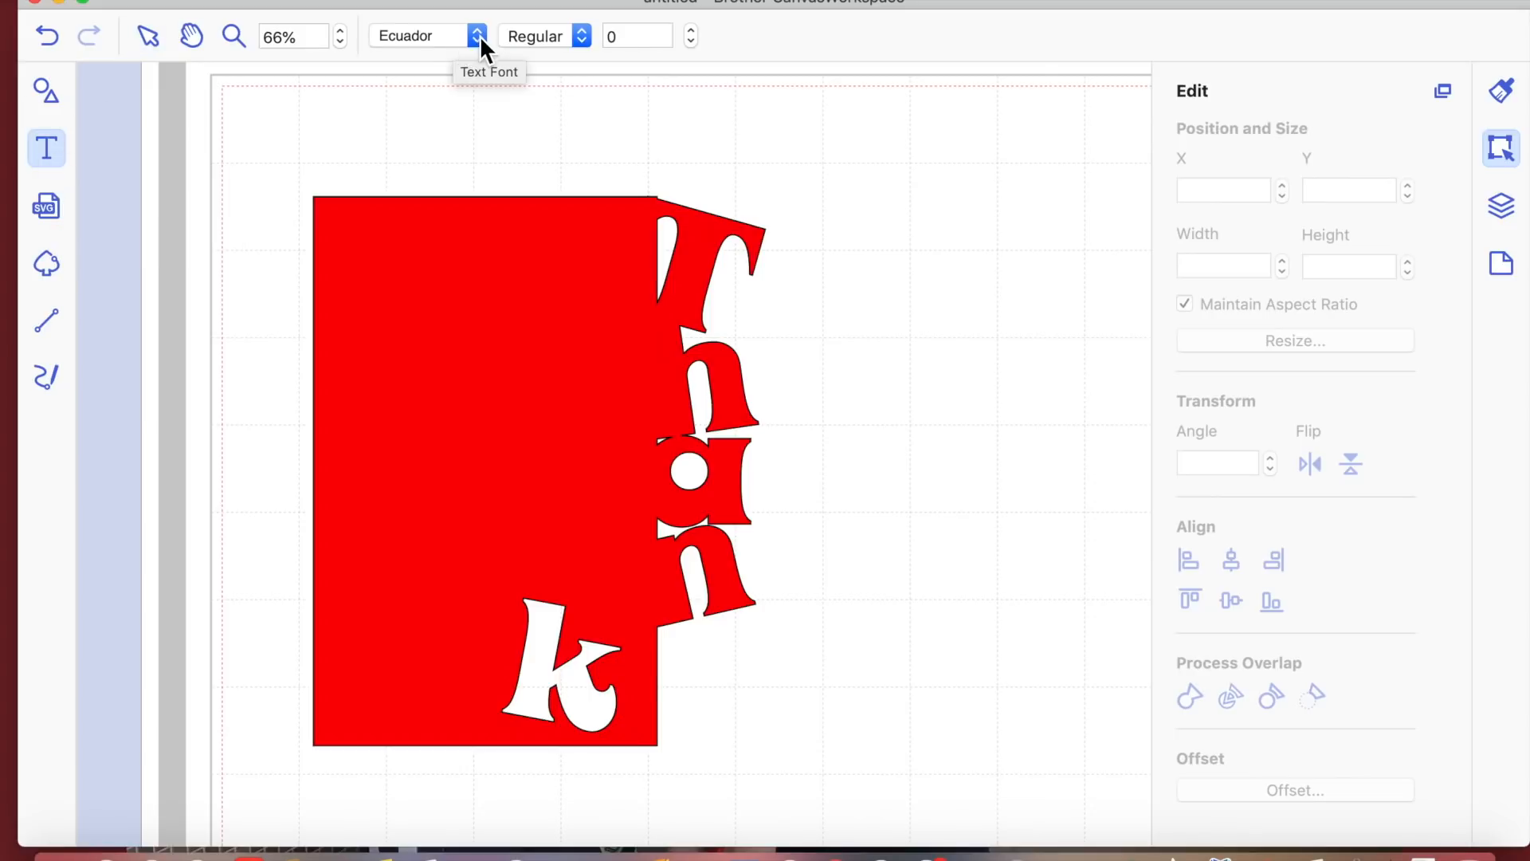
click(477, 36)
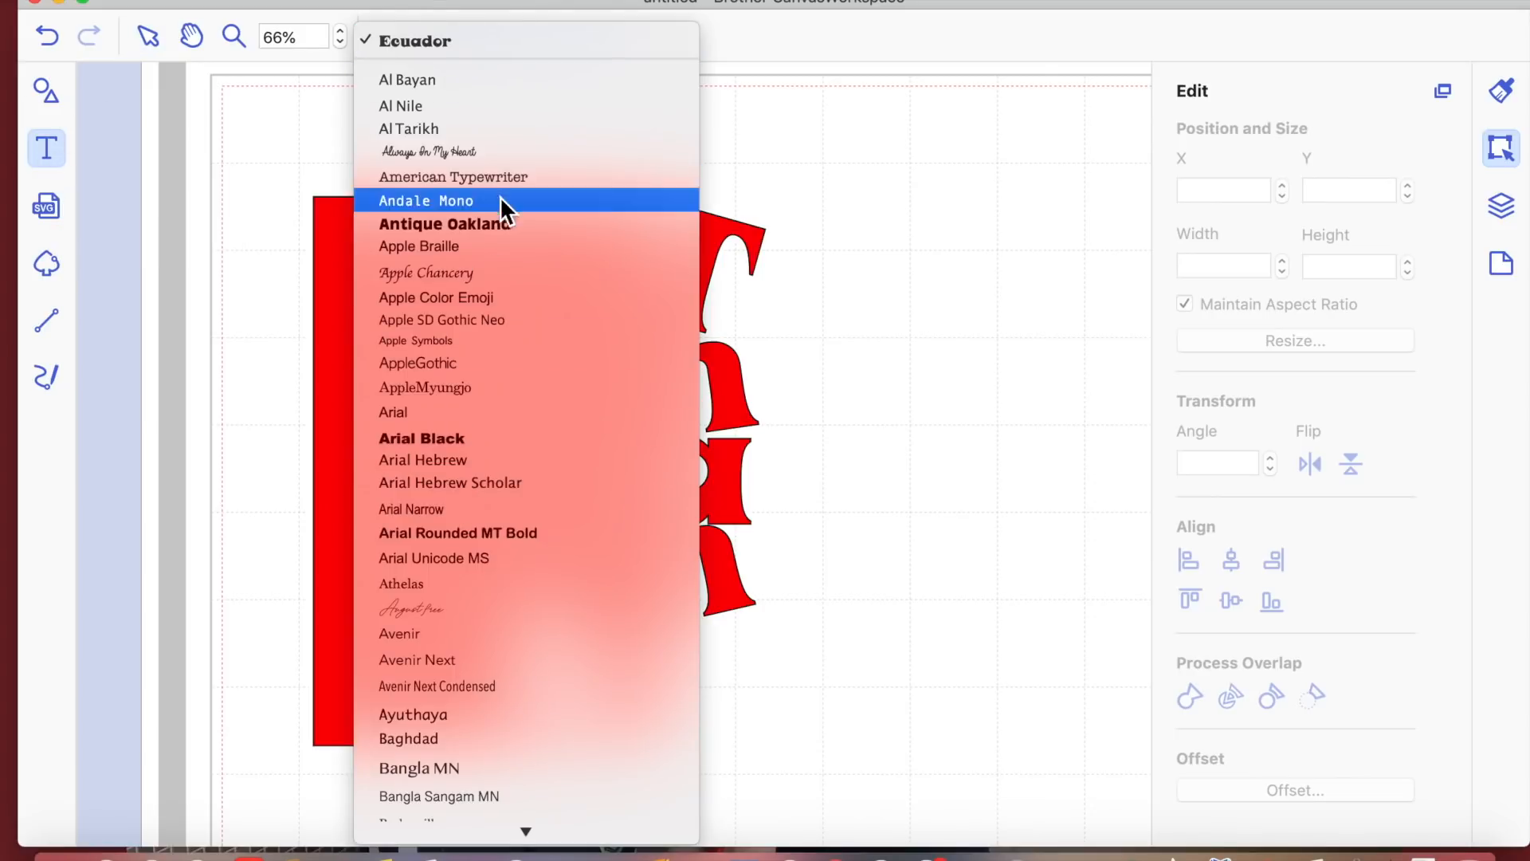
scroll(510, 447, down, 3)
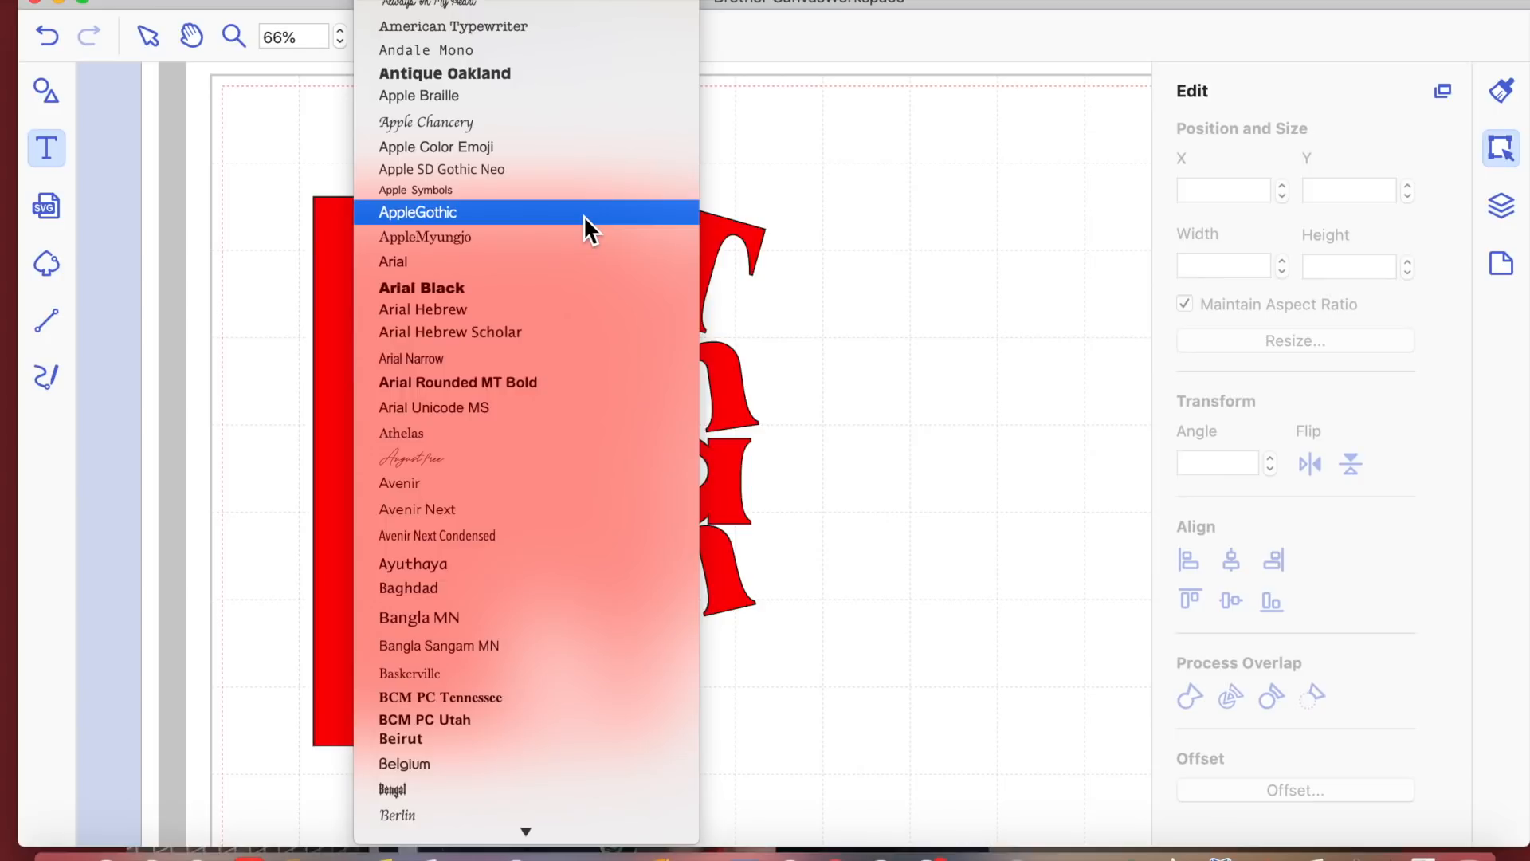
click(867, 255)
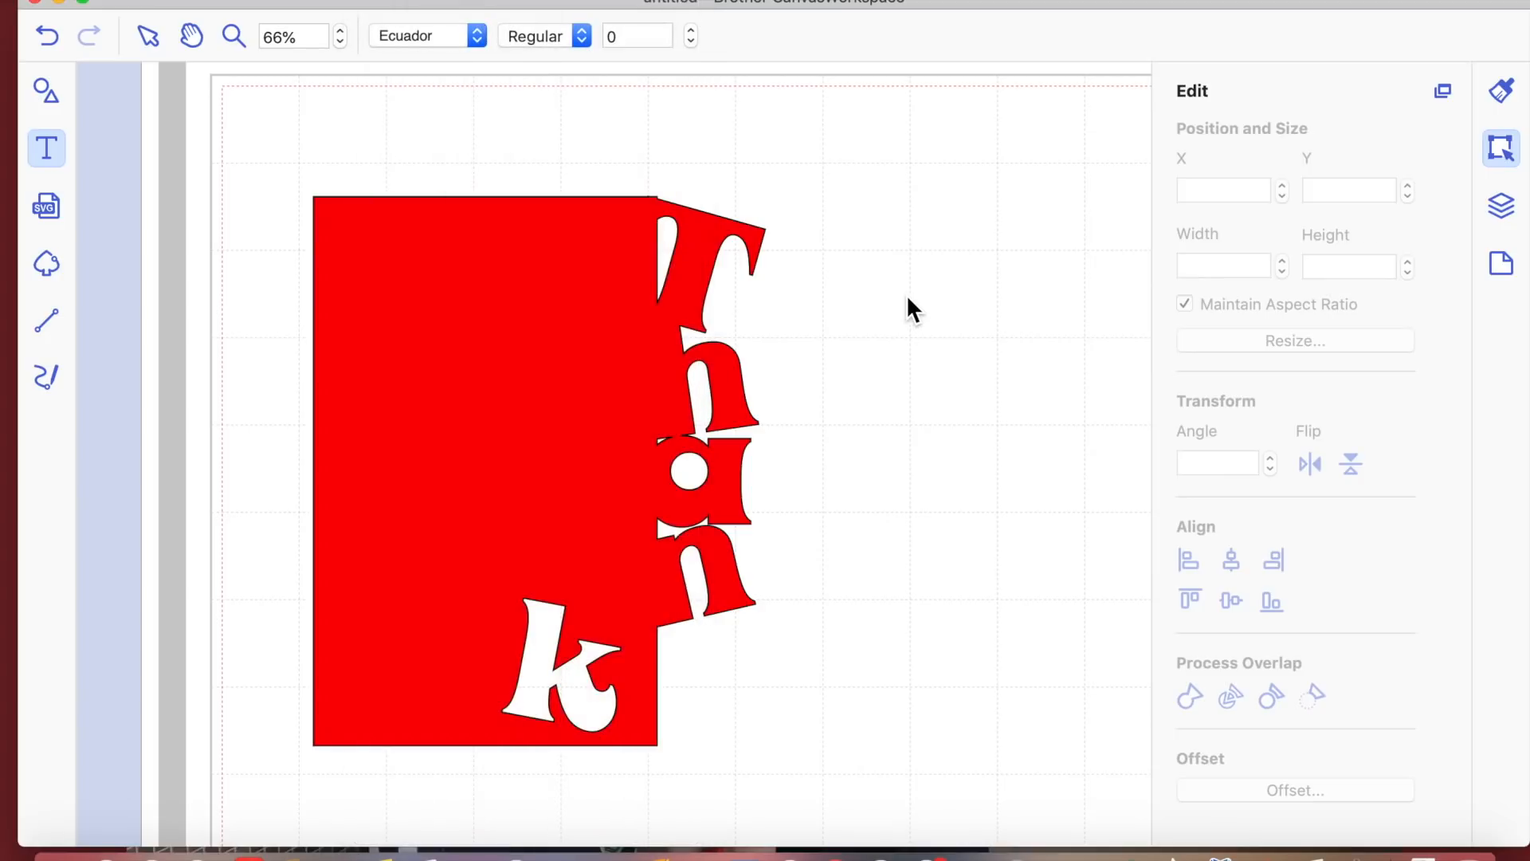